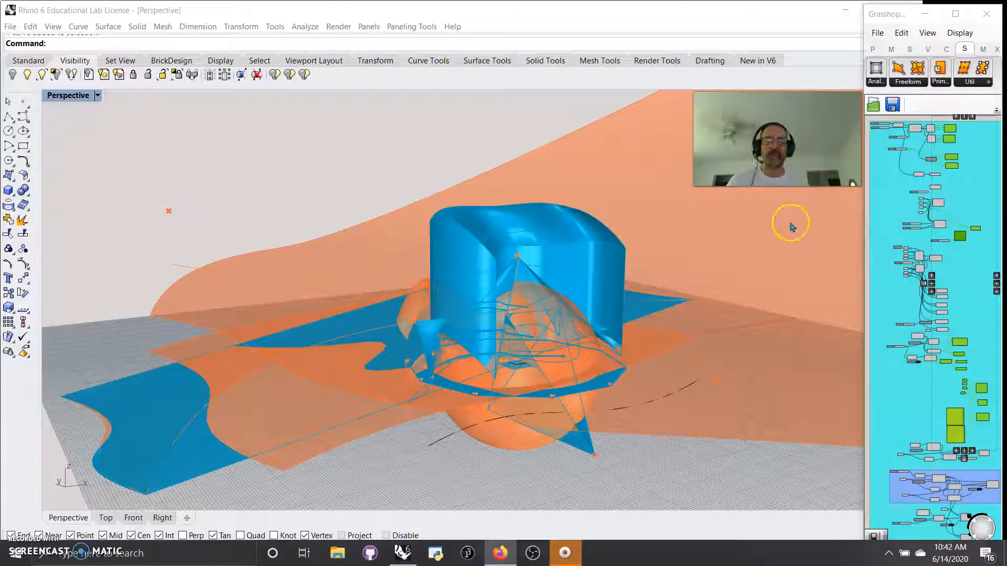
- Arrange Rhino and Grasshopper side by side, with the Grasshopper window widened to fill the other half of the screen
drag(580, 16, 4, 4)
drag(239, 269, 194, 540)
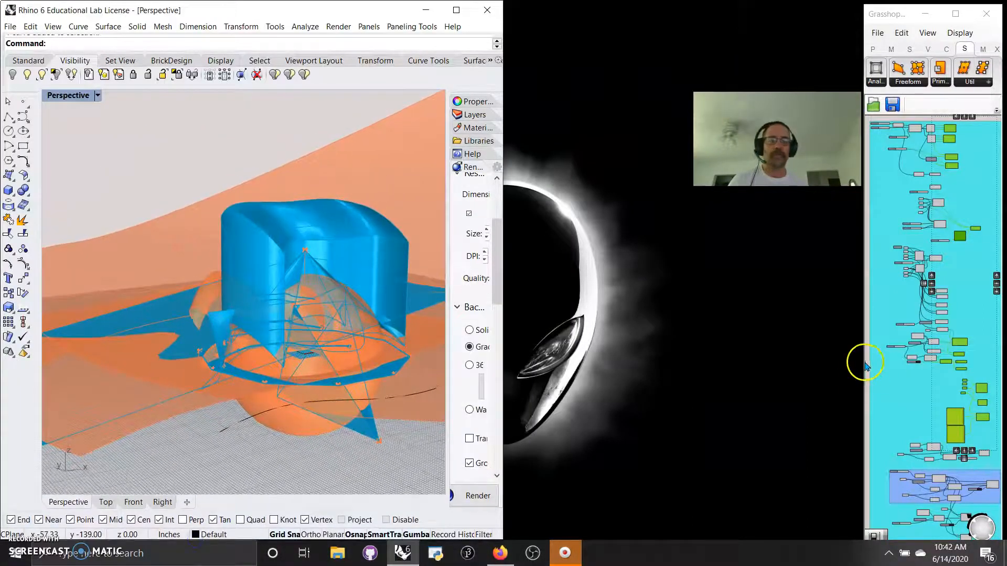
drag(864, 362, 445, 362)
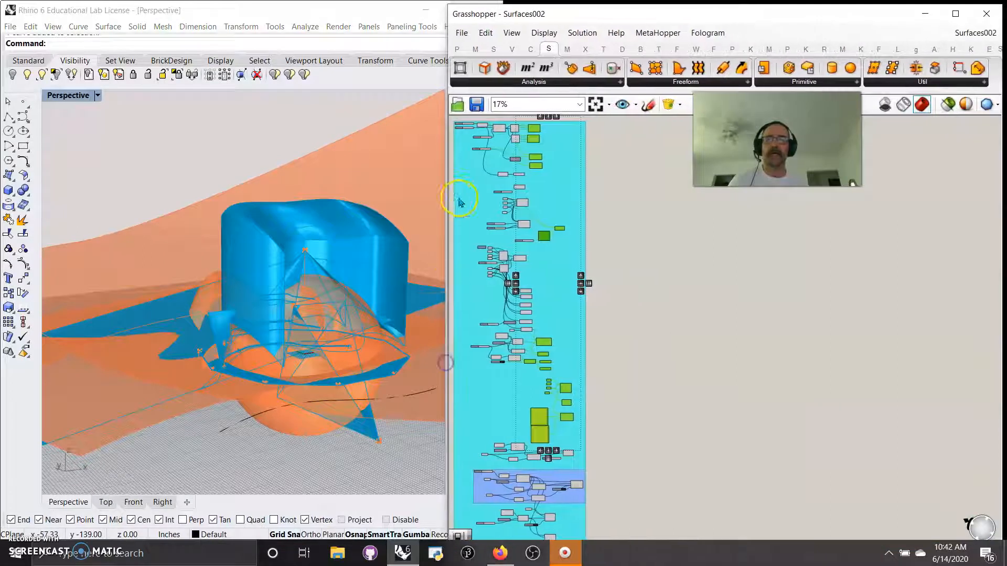
- Look through the Primitive and Freeform surface component lists
scroll(495, 197, up, 6)
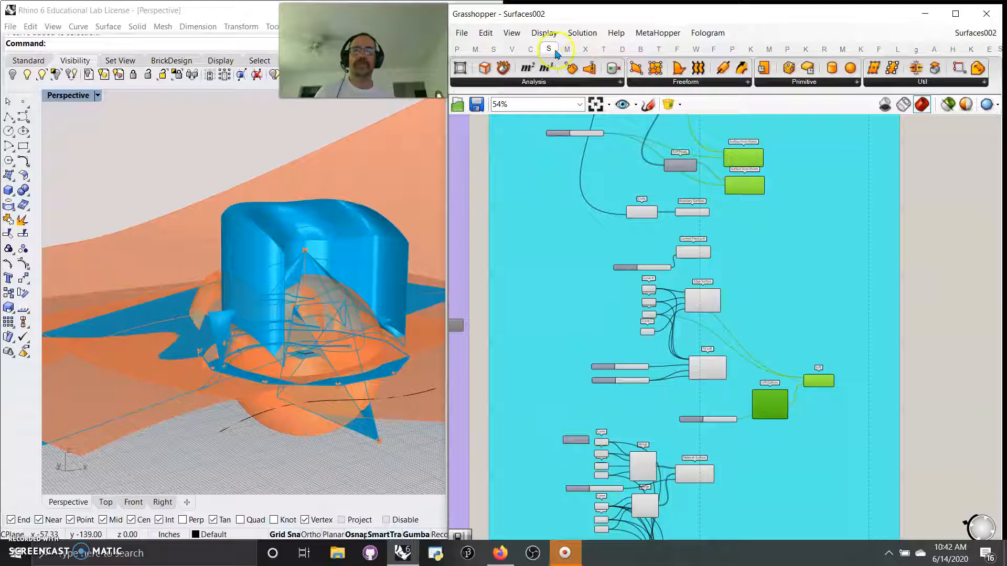
click(802, 82)
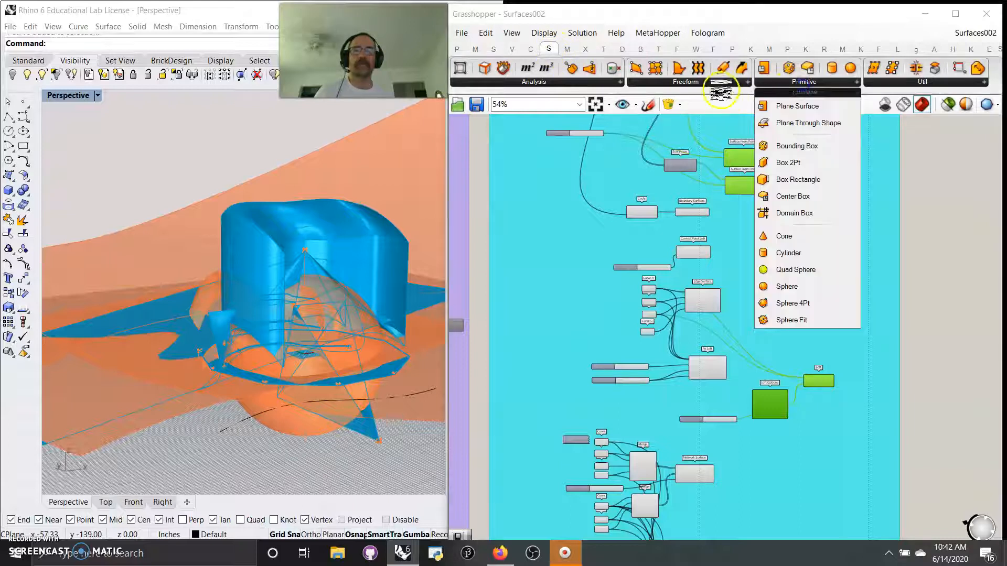
click(698, 81)
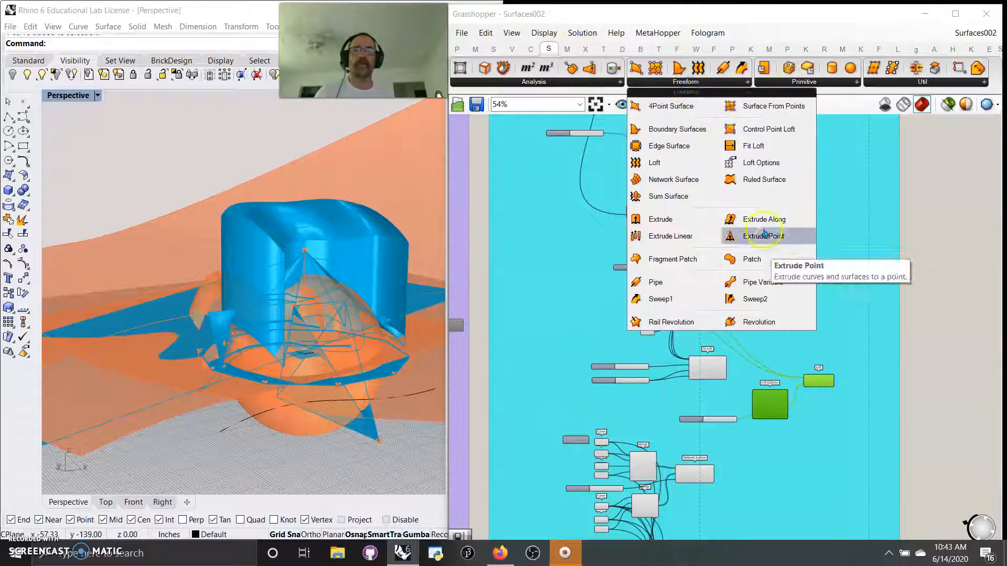
click(561, 241)
- Restrict the Grasshopper preview to selected components and hide all Rhino objects in the Perspective viewport
right_drag(561, 241, 638, 510)
scroll(653, 470, up, 5)
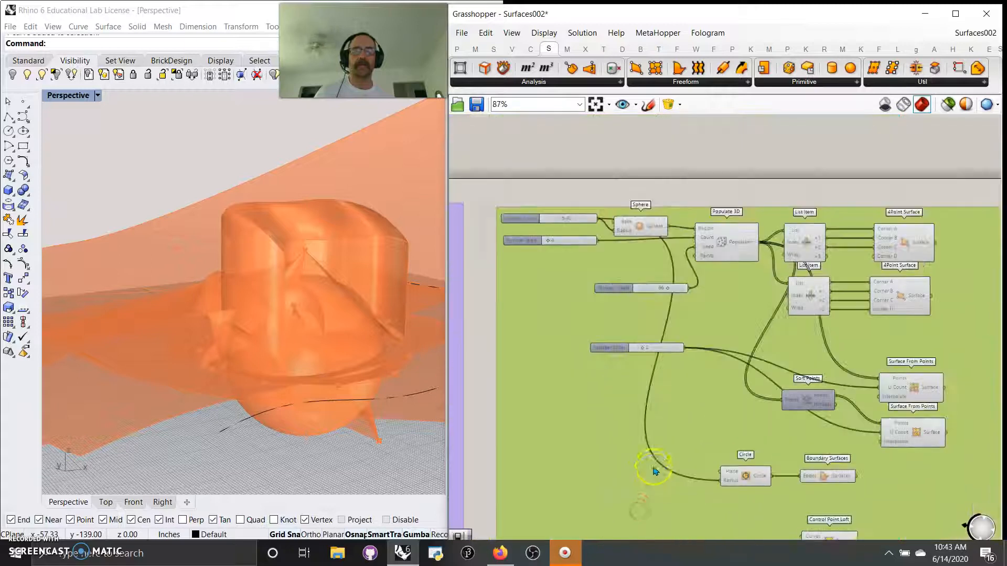
scroll(661, 412, down, 2)
right_drag(624, 467, 775, 286)
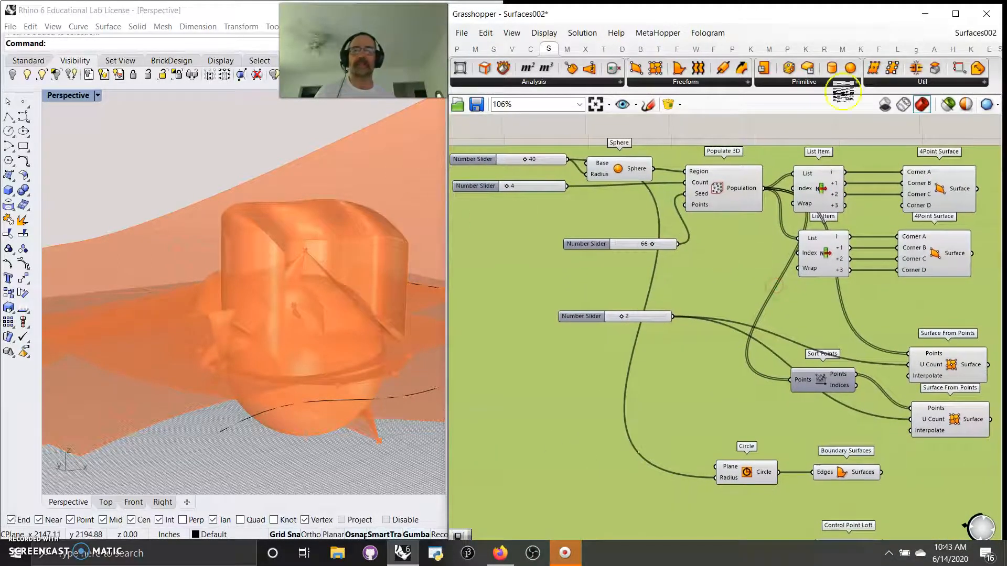
click(963, 106)
right_drag(344, 364, 345, 393)
drag(355, 420, 135, 254)
click(253, 185)
drag(338, 419, 111, 258)
click(12, 74)
- Preview the Sphere, Populate 3D, first List Item and first 4Point Surface components one after another
click(620, 171)
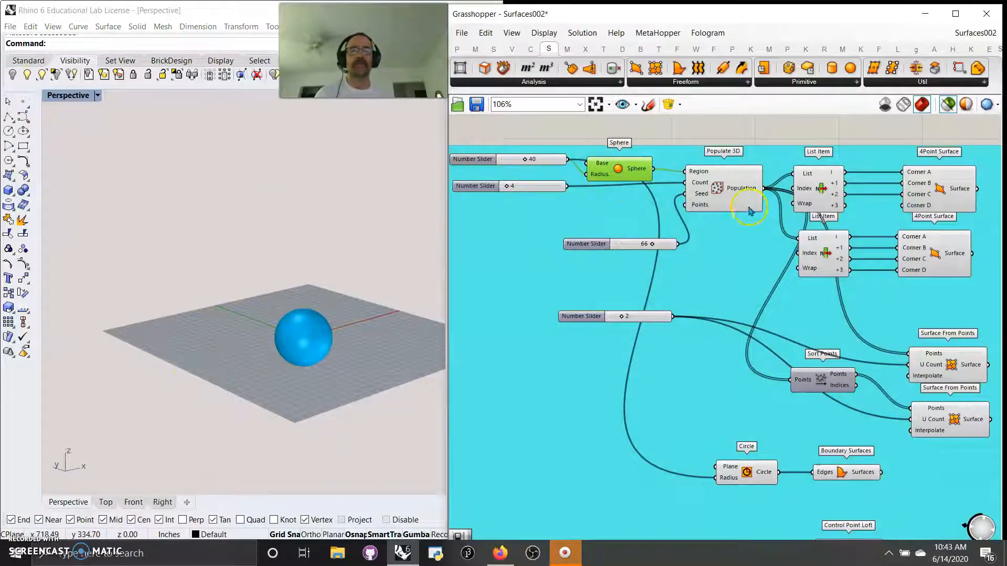
click(727, 195)
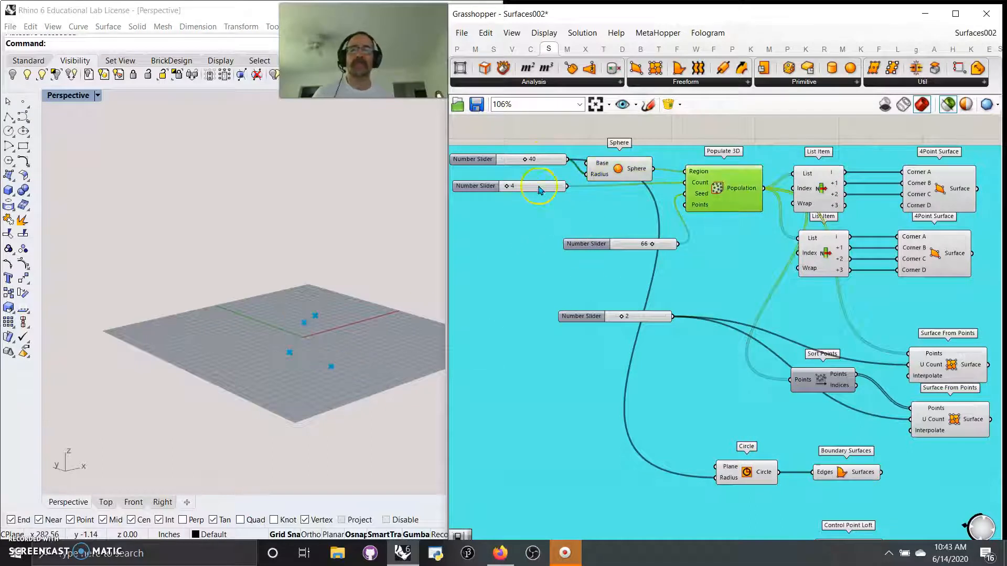
right_drag(733, 308, 684, 294)
click(777, 169)
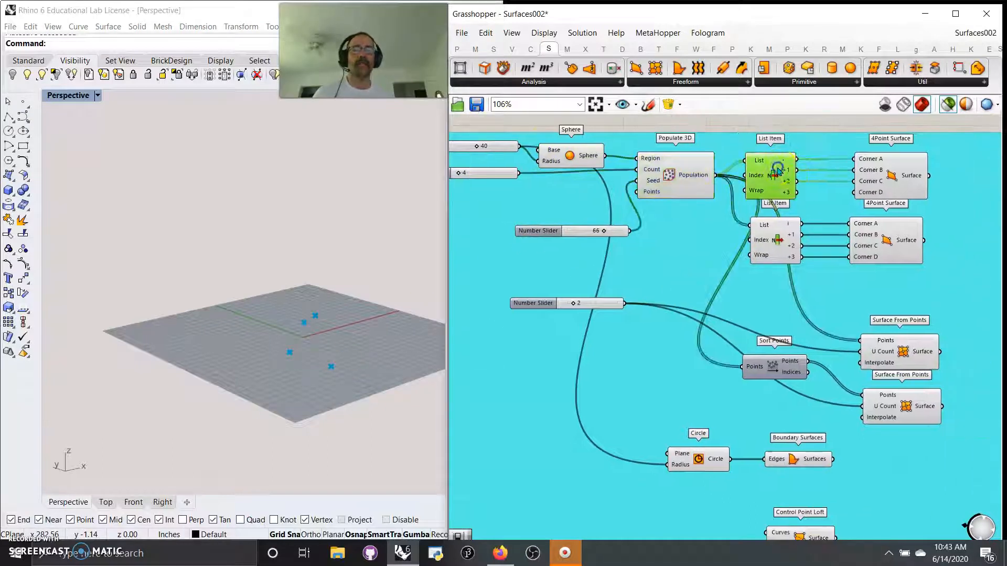
click(888, 176)
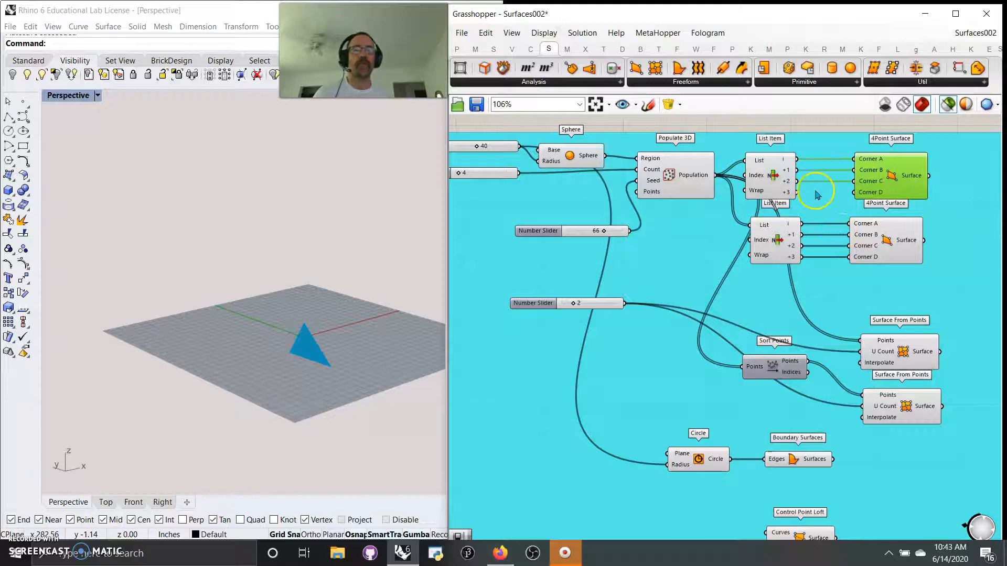
- Move the seed slider up and away from Populate 3D's lower edge, and preview the first 4Point Surface
mouse_move(404, 322)
right_down()
mouse_move(344, 322)
mouse_move(351, 359)
right_up()
drag(611, 235, 573, 219)
click(889, 186)
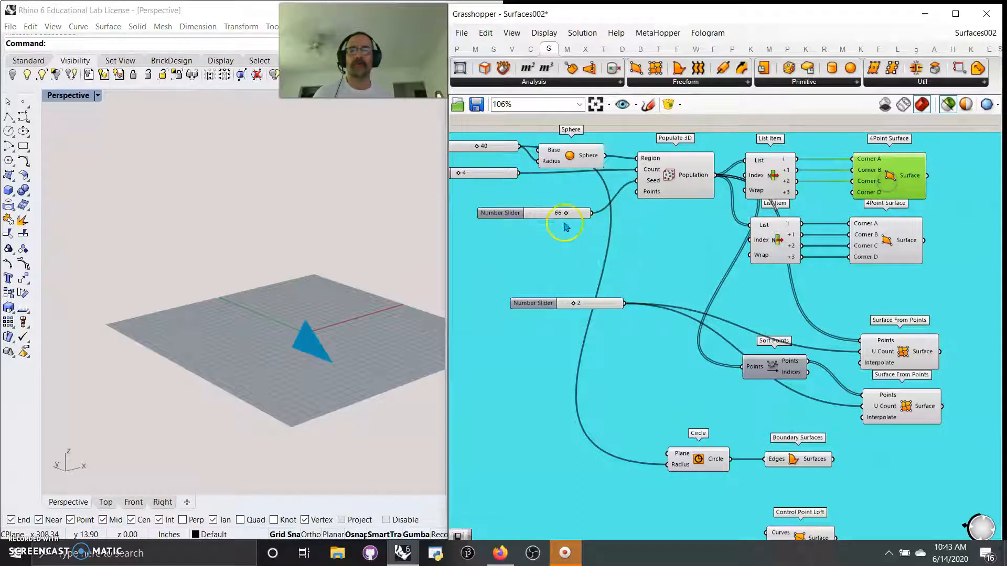
click(563, 215)
click(863, 178)
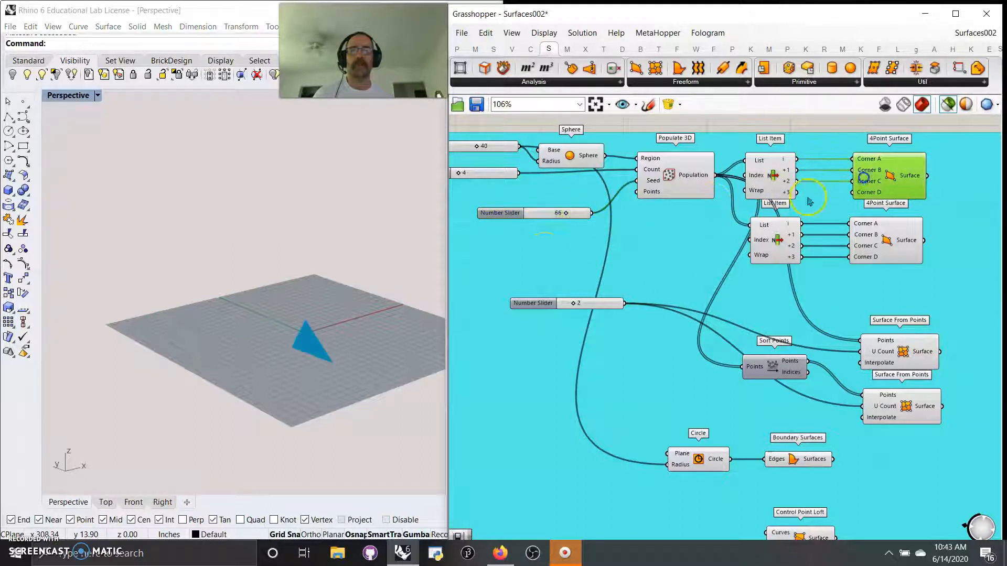
- Test the first 4Point Surface with +3 wired to Corner D at seeds 11 and 5, and disconnect Corner D again
drag(565, 216, 535, 213)
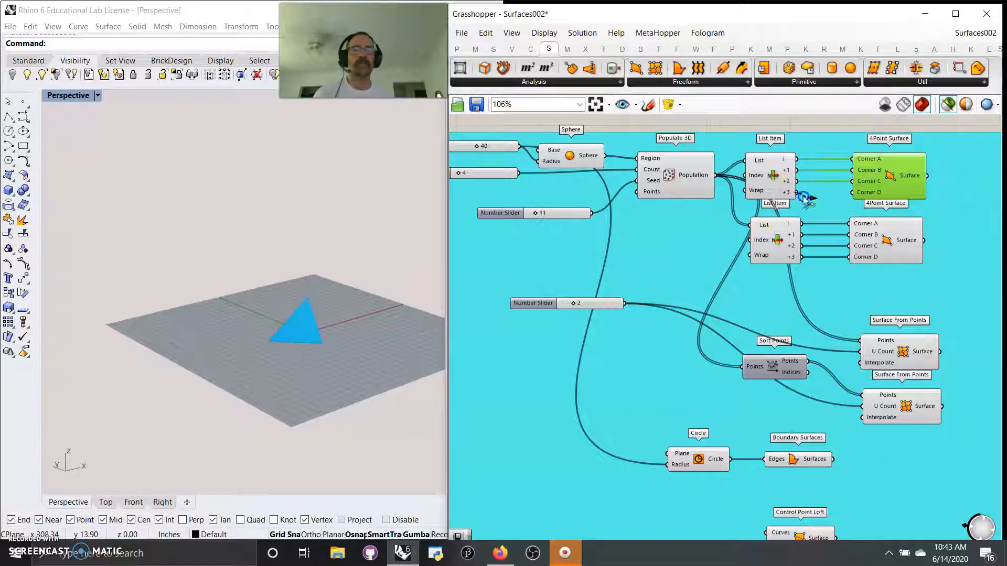
right_drag(346, 357, 321, 330)
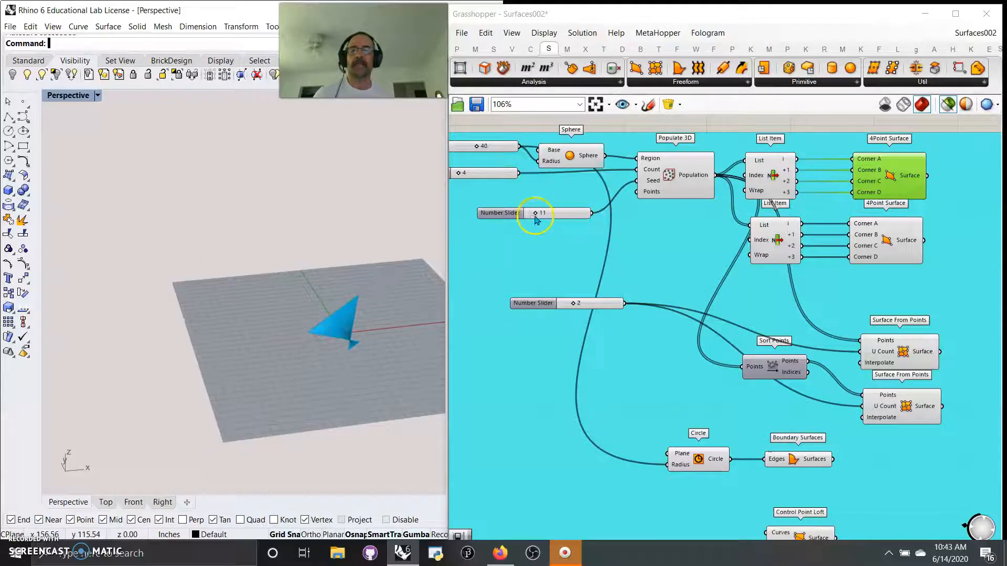
mouse_move(535, 216)
mouse_down()
mouse_move(570, 215)
mouse_move(532, 220)
mouse_up()
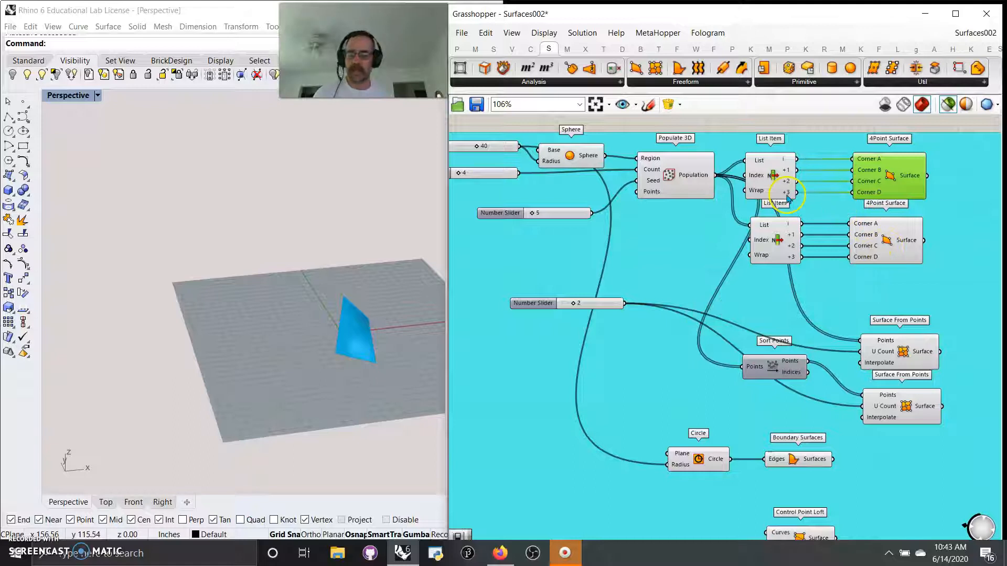
ctrl+drag(795, 194, 847, 196)
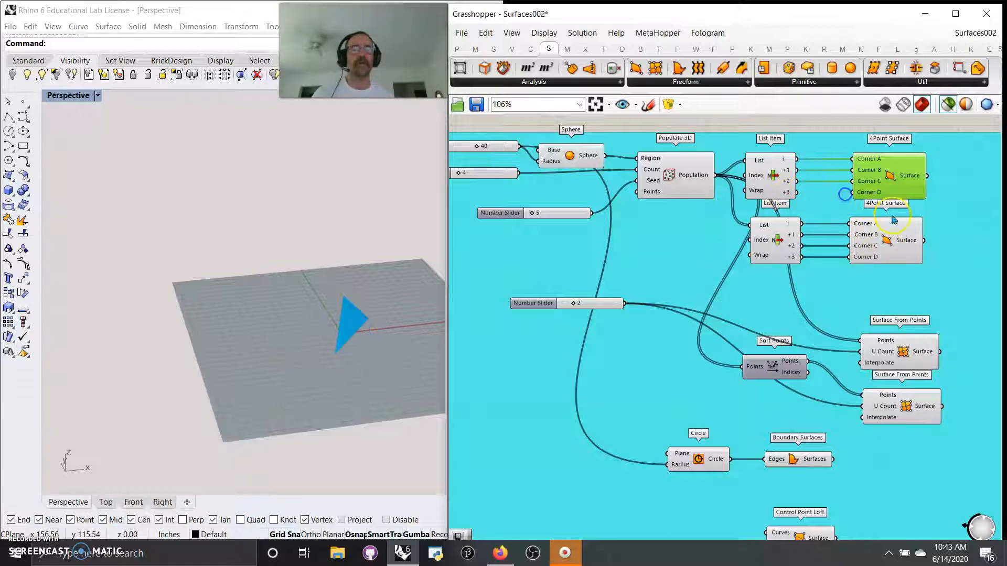
- Select both 4Point Surface components to preview them together, and set the Populate 3D seed to 55
click(918, 273)
right_drag(918, 288, 951, 283)
right_drag(934, 209, 933, 218)
drag(895, 125, 973, 298)
drag(877, 132, 979, 291)
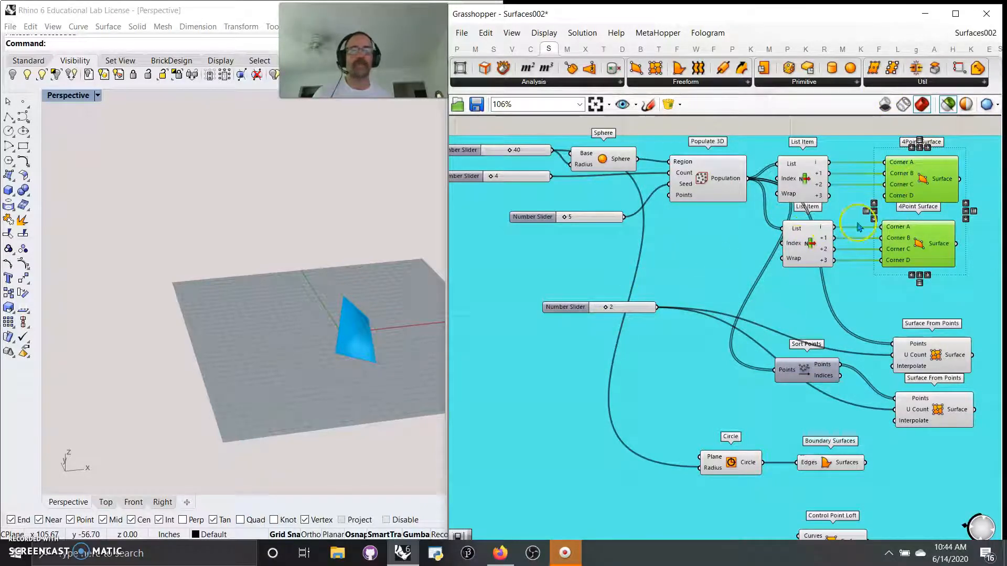
drag(563, 217, 591, 222)
click(769, 259)
- Preview the first Surface From Points component and examine its surface in the Perspective viewport
scroll(755, 261, down, 5)
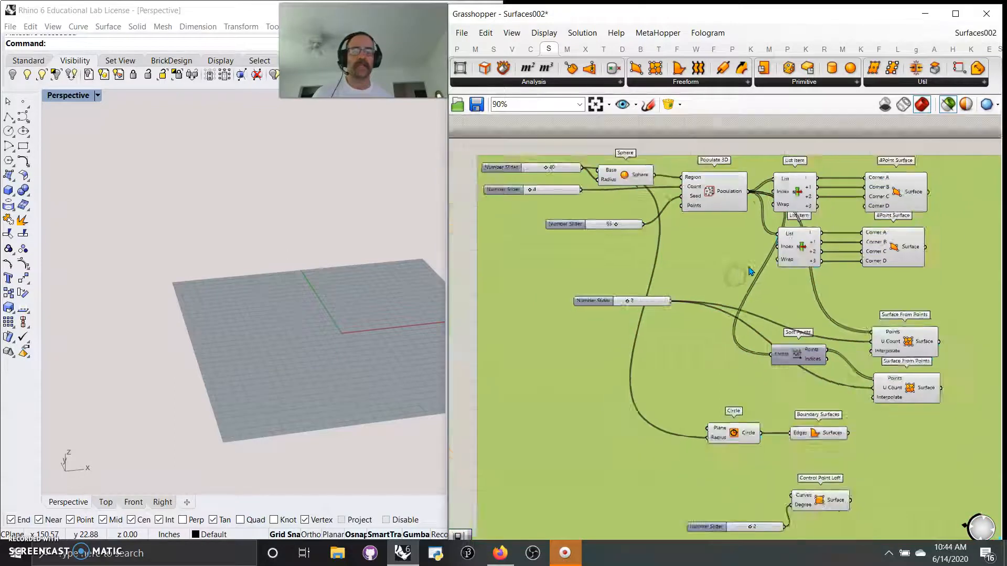
scroll(783, 321, up, 6)
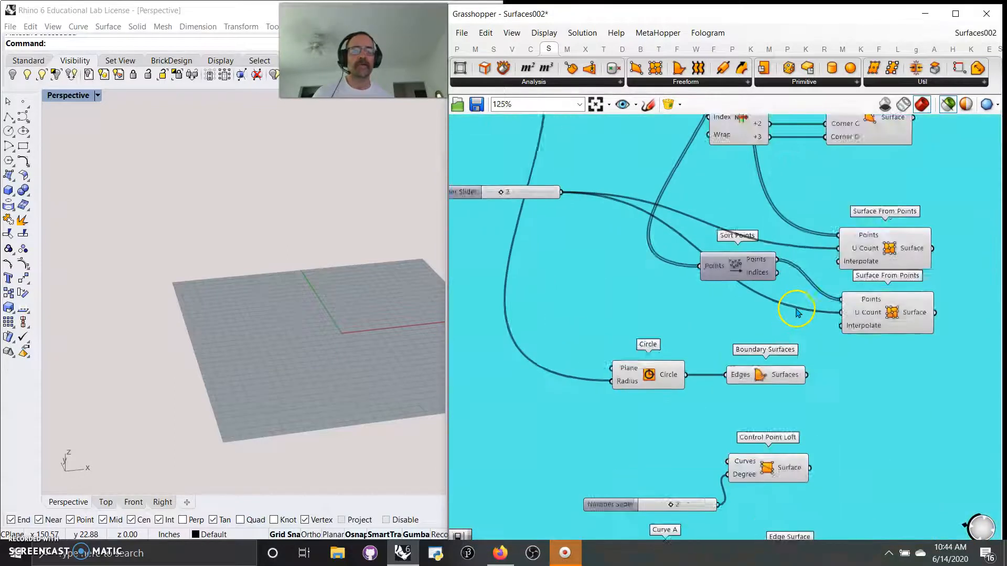
right_drag(798, 308, 449, 292)
scroll(853, 288, down, 2)
scroll(852, 277, down, 1)
right_drag(863, 296, 835, 294)
right_drag(655, 295, 994, 351)
click(854, 315)
click(332, 382)
mouse_move(332, 383)
right_down()
mouse_move(333, 367)
mouse_move(355, 369)
mouse_move(346, 383)
right_up()
right_drag(588, 312, 626, 353)
drag(804, 380, 835, 378)
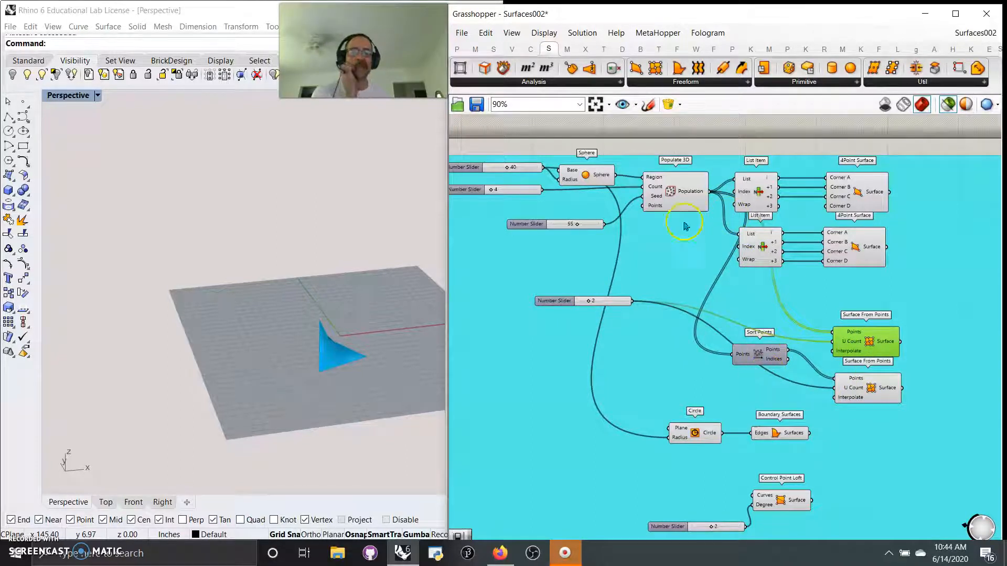
- Set the Populate 3D count to 20 and the U Count slider to 4, and preview the first Surface From Points
drag(491, 190, 501, 194)
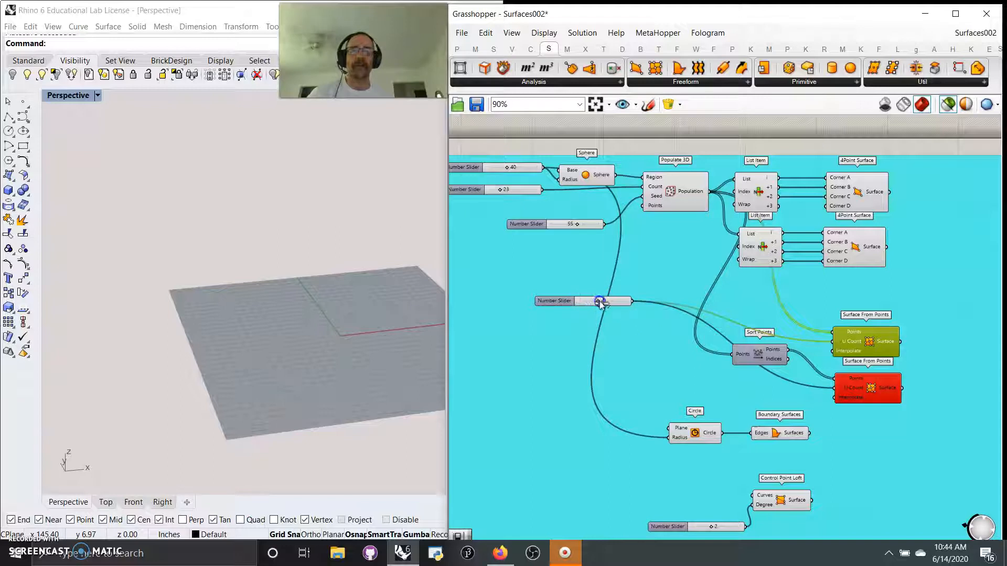
click(917, 442)
click(846, 341)
click(890, 477)
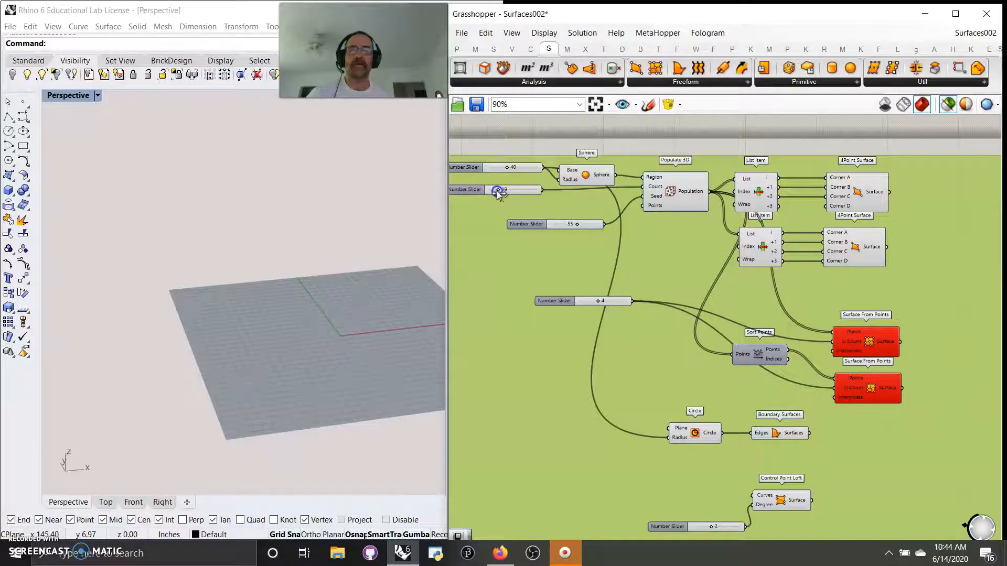
scroll(498, 193, up, 6)
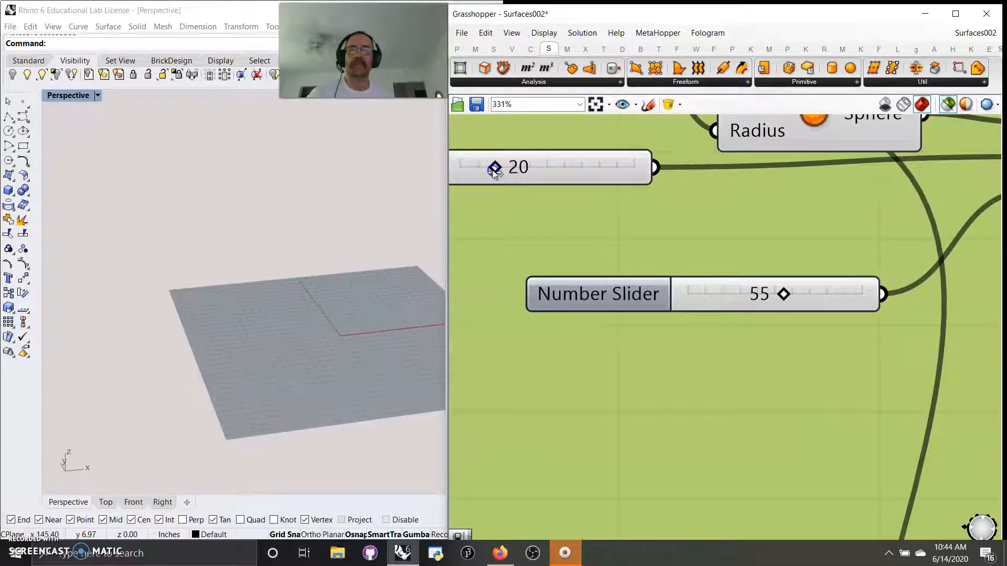
scroll(495, 170, down, 7)
click(837, 339)
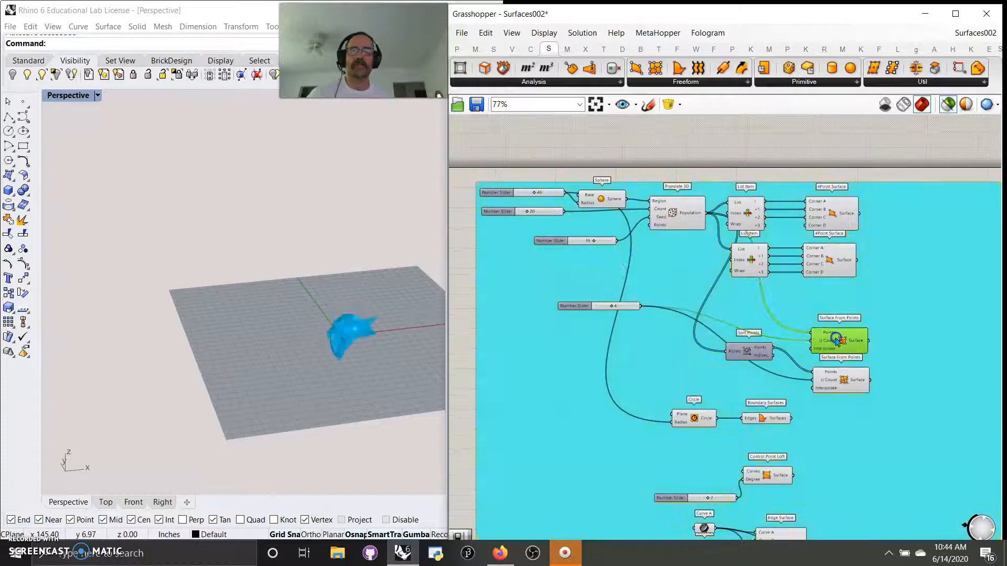
mouse_move(349, 336)
right_down()
mouse_move(376, 344)
mouse_move(378, 355)
mouse_move(380, 346)
mouse_move(355, 363)
mouse_move(288, 276)
mouse_move(367, 339)
mouse_move(351, 332)
right_up()
scroll(648, 335, up, 5)
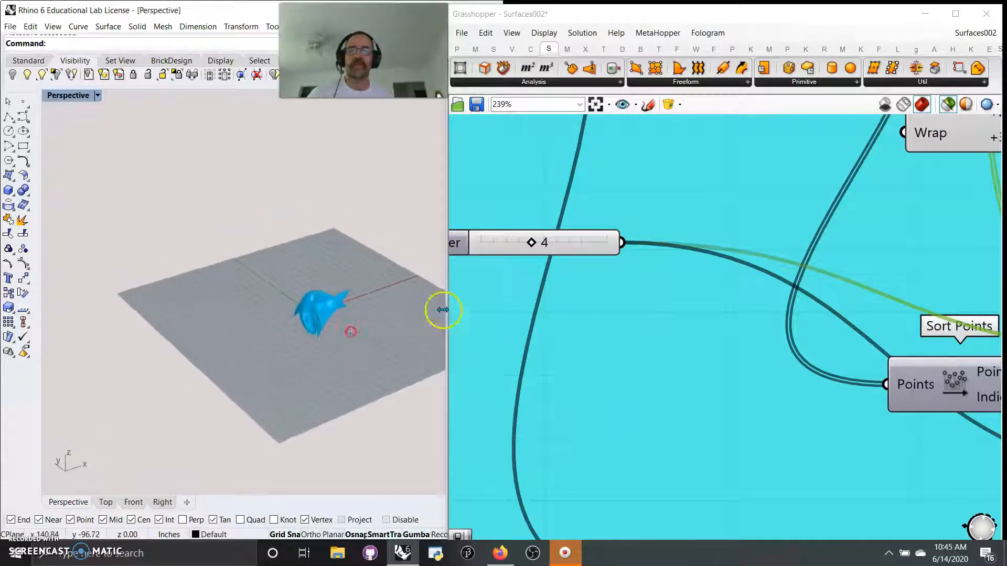
- Preview the second Surface From Points, fed by sorted points, and move the Sort Points component slightly lower
scroll(630, 320, down, 3)
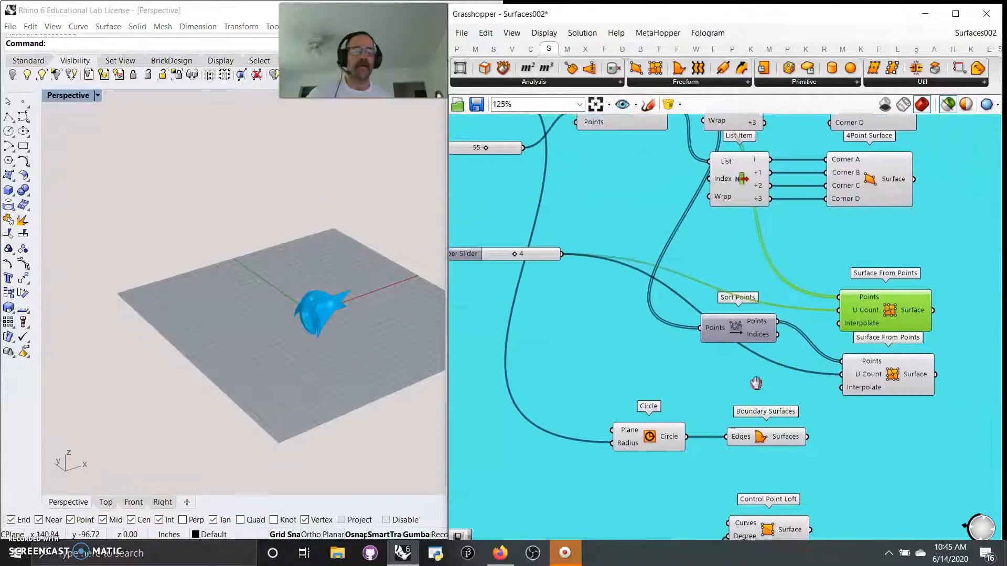
click(949, 385)
right_drag(948, 381, 1006, 354)
right_drag(717, 309, 700, 359)
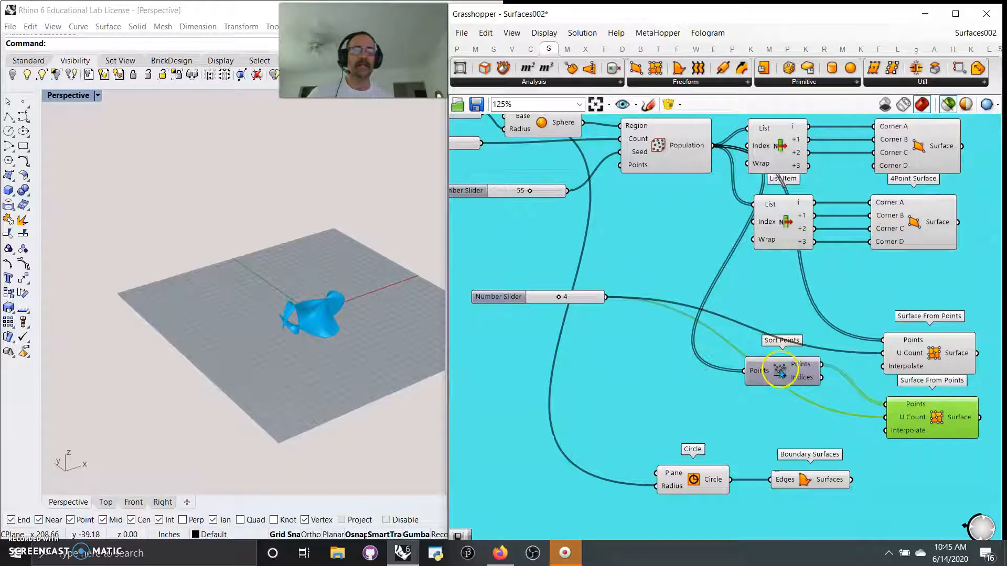
drag(780, 373, 787, 391)
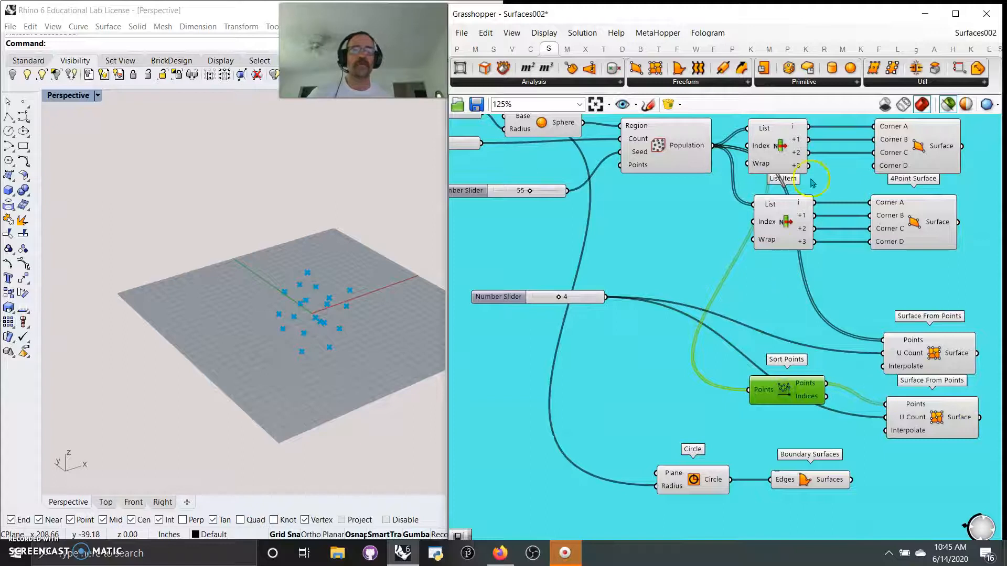
- Compare the Populate 3D points with the Sort Points output, and the unsorted with the sorted Surface From Points
click(672, 151)
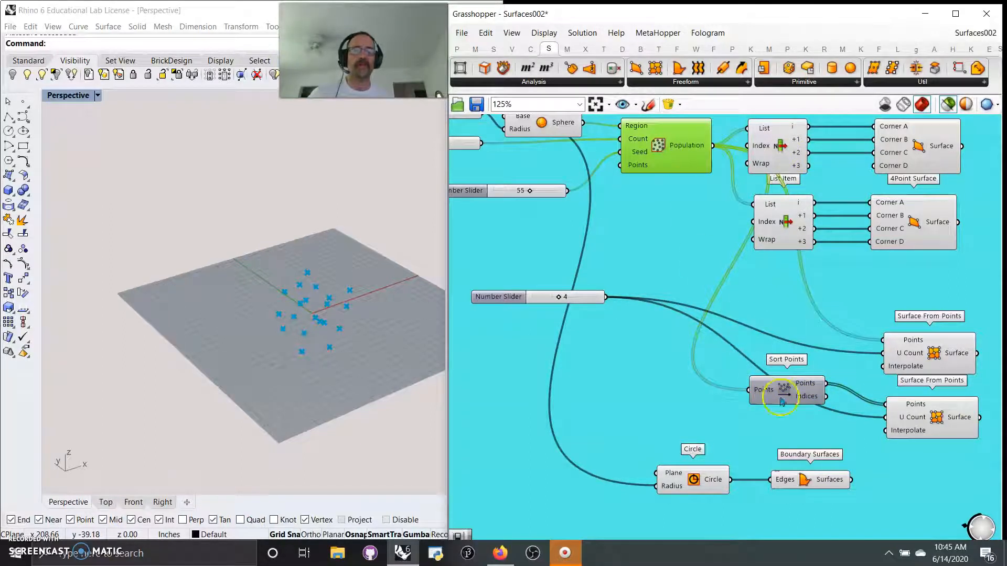
click(922, 355)
click(789, 391)
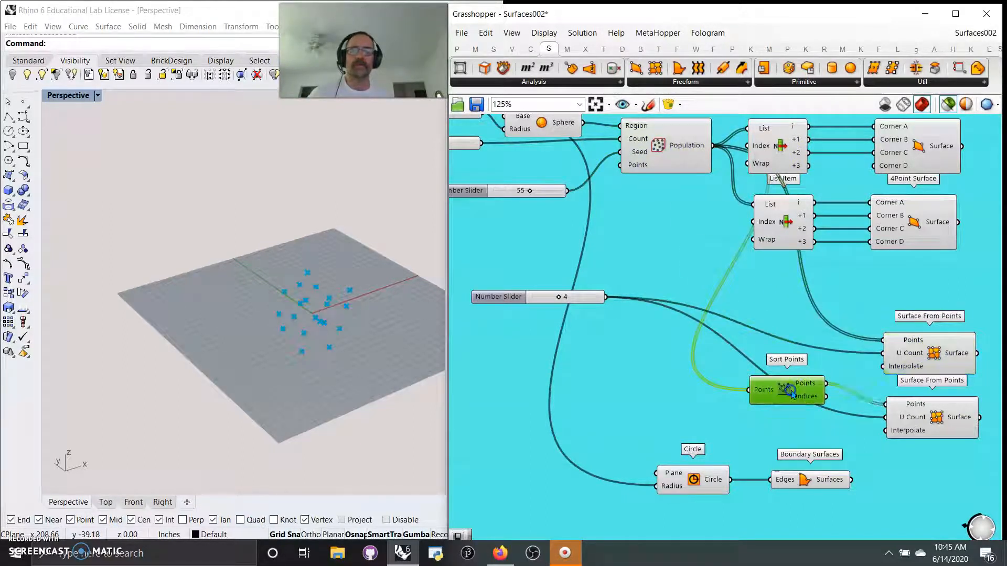
click(934, 423)
click(919, 361)
click(936, 415)
- Preview the Circle component and the Boundary Surfaces component built from it
right_drag(790, 442, 789, 313)
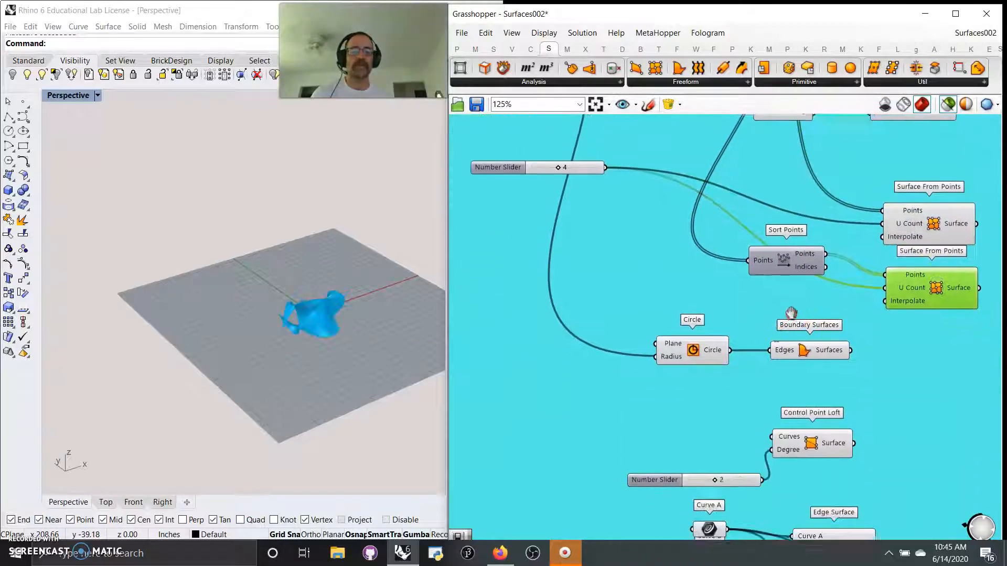
mouse_move(693, 389)
right_down()
mouse_move(708, 410)
mouse_move(695, 391)
right_up()
click(711, 382)
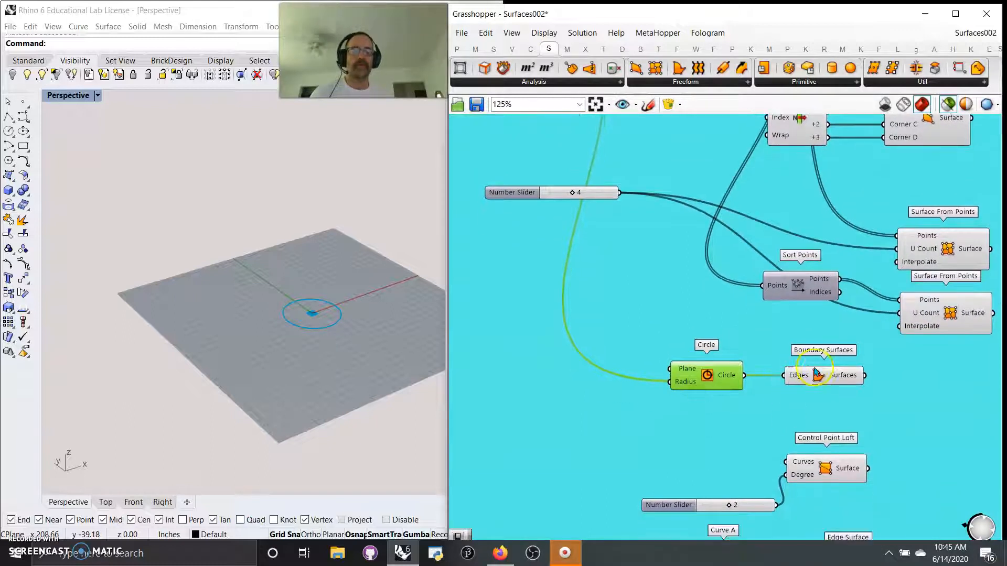
click(817, 373)
- Preview the Control Point Loft surface and move its Degree slider slightly away from the component
right_drag(740, 454, 693, 233)
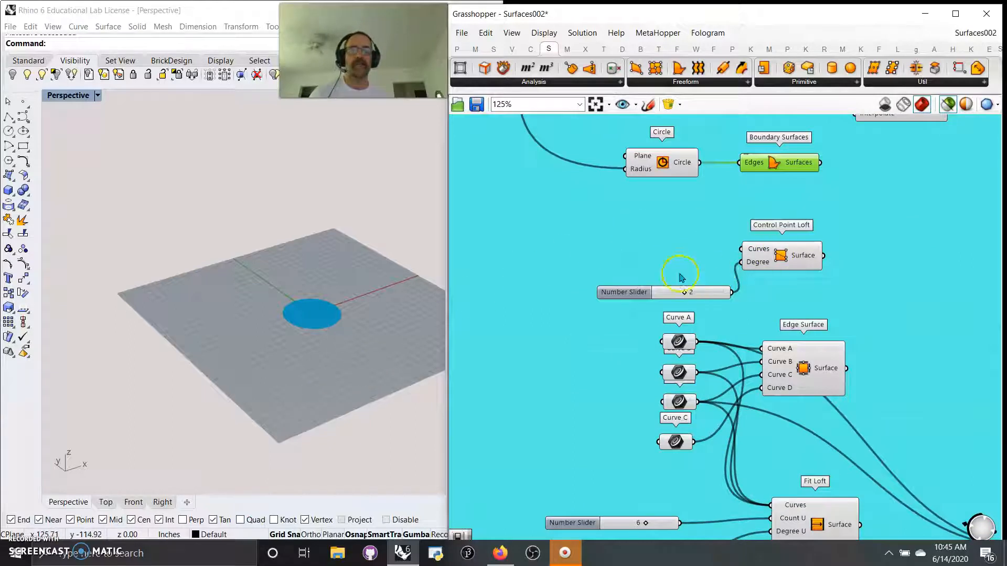
right_drag(702, 290, 674, 211)
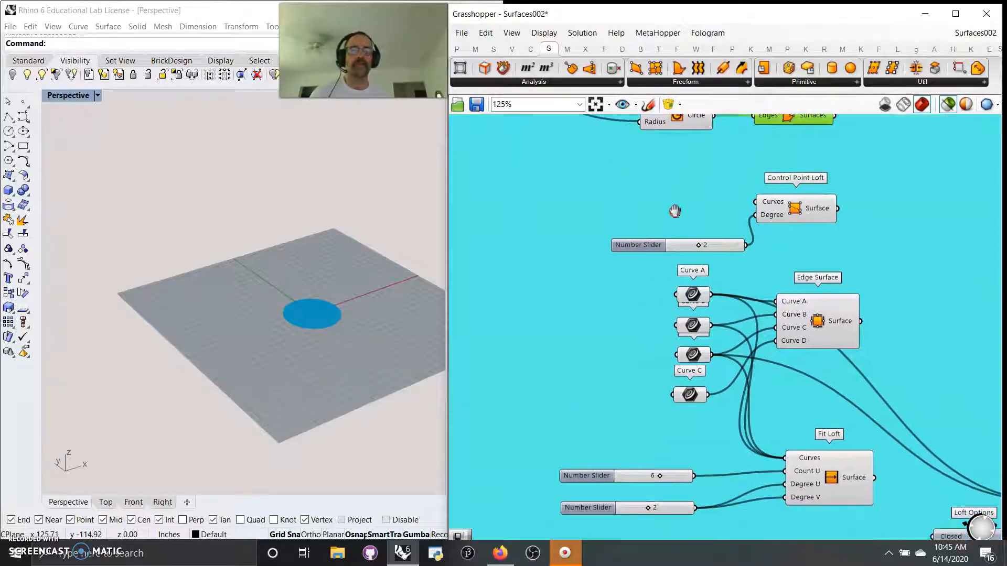
click(793, 213)
scroll(292, 323, down, 15)
mouse_move(288, 323)
right_down()
mouse_move(310, 335)
mouse_move(289, 332)
right_up()
drag(638, 245, 617, 237)
- Extract the Curves input of Control Point Loft as a separate parameter and examine its curves in the viewport
click(773, 205)
right_click(774, 206)
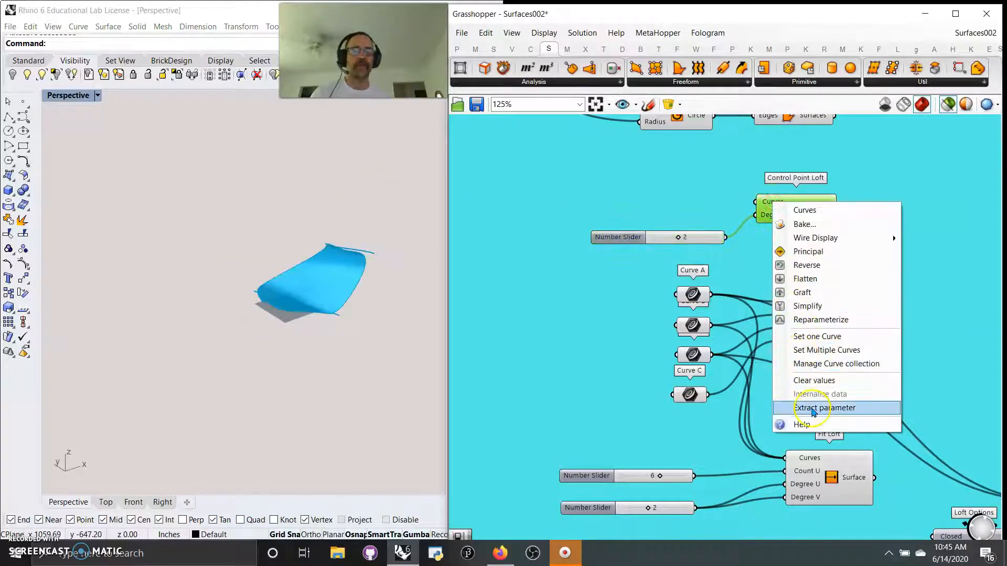
click(815, 409)
drag(691, 203, 689, 204)
right_drag(333, 314, 342, 367)
scroll(349, 291, up, 4)
scroll(335, 293, up, 1)
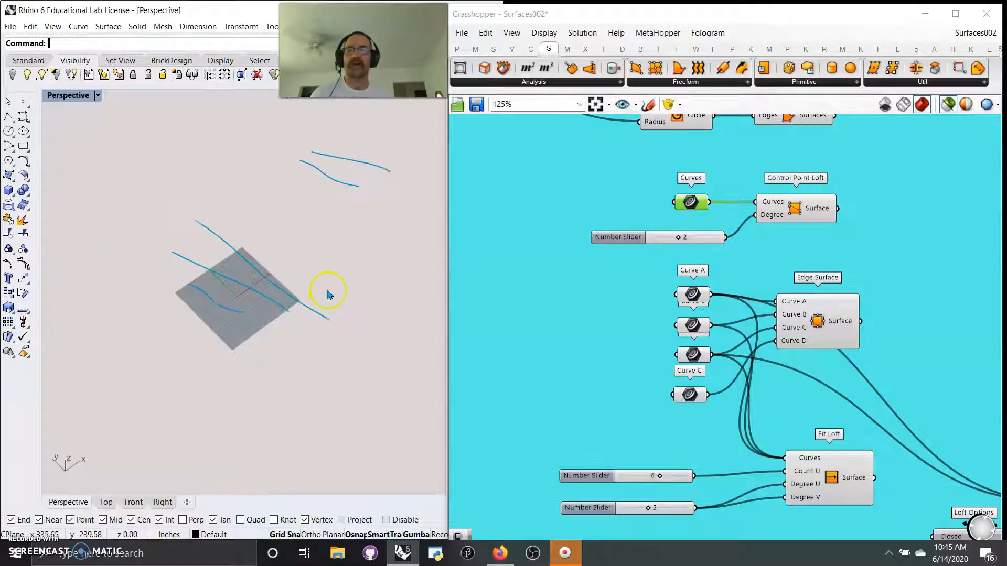
- Move the Control Point Loft component slightly farther from its inputs and examine its surface
drag(789, 214, 807, 219)
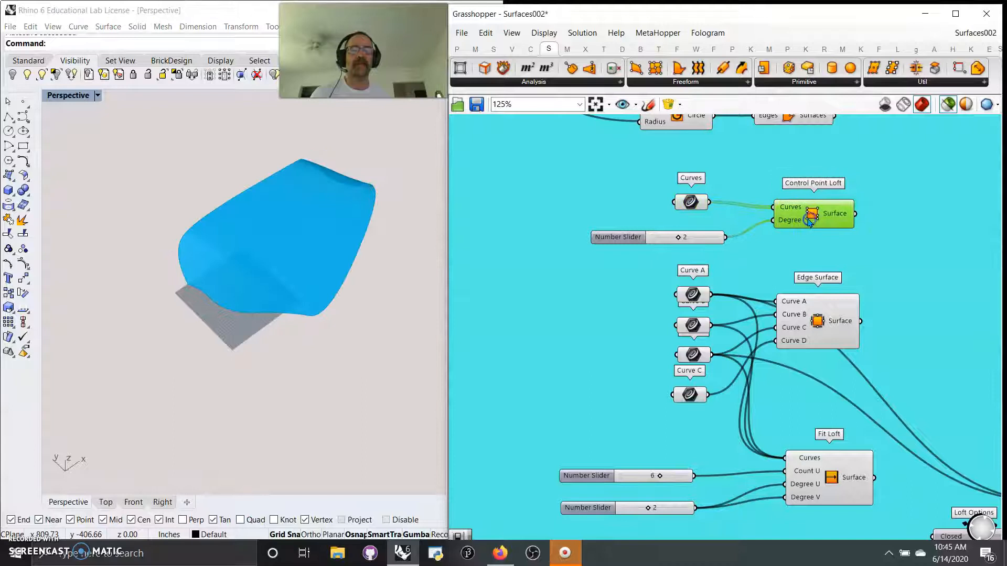
right_drag(420, 283, 356, 232)
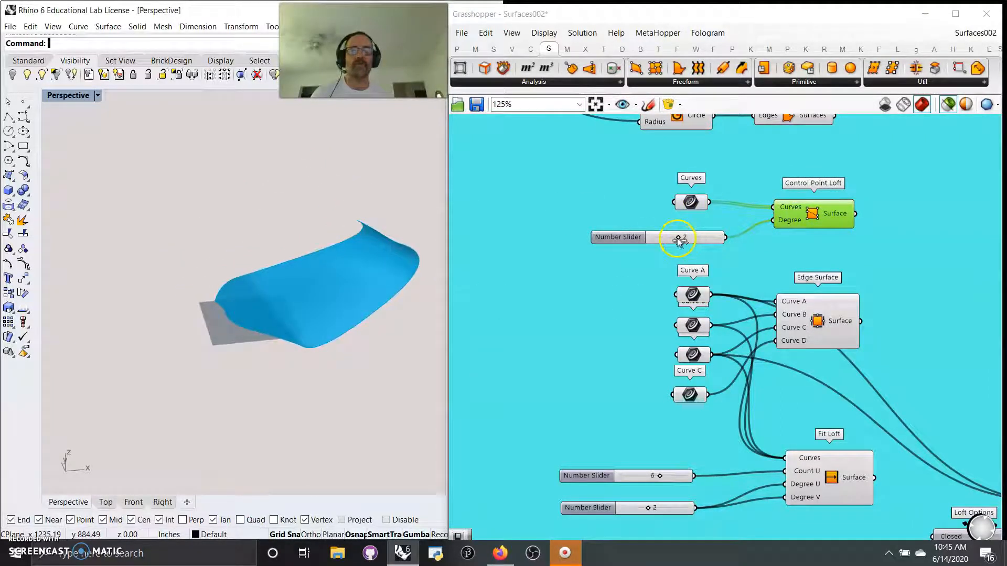
mouse_move(678, 240)
mouse_down()
mouse_move(708, 238)
mouse_move(673, 250)
mouse_up()
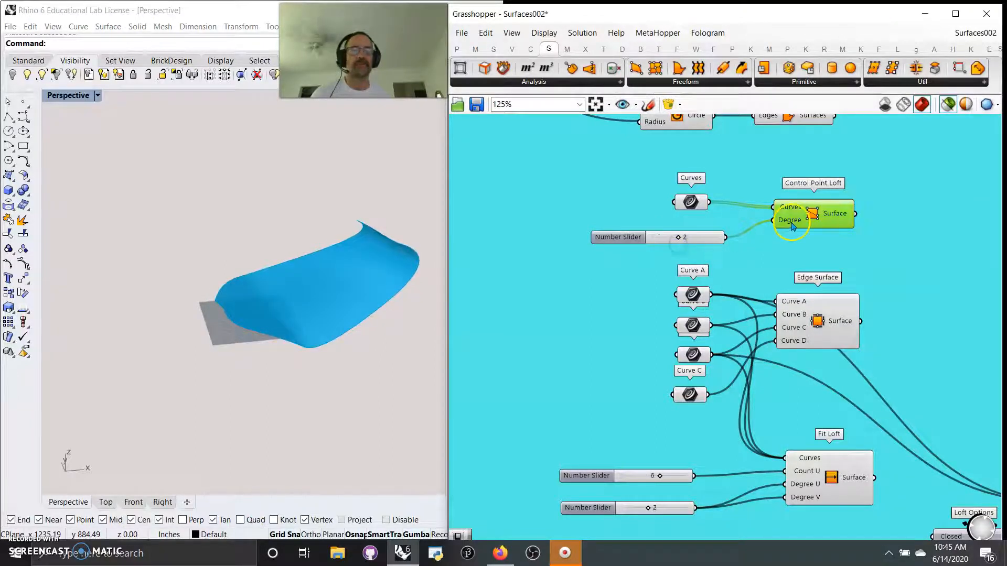
drag(771, 247, 785, 226)
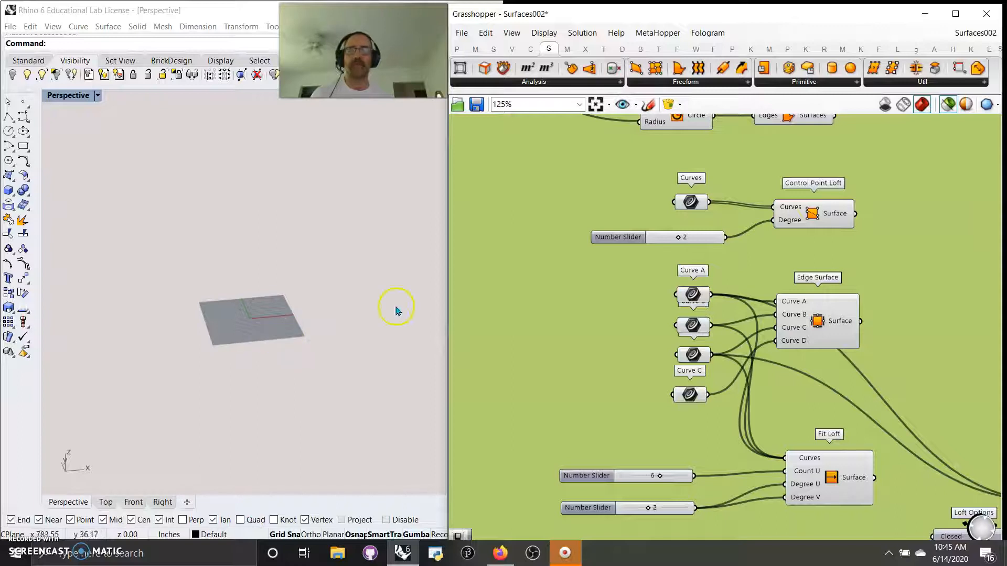
drag(818, 215, 818, 210)
- Preview the Edge Surface component and the four curve parameters that feed it
right_drag(778, 273, 768, 155)
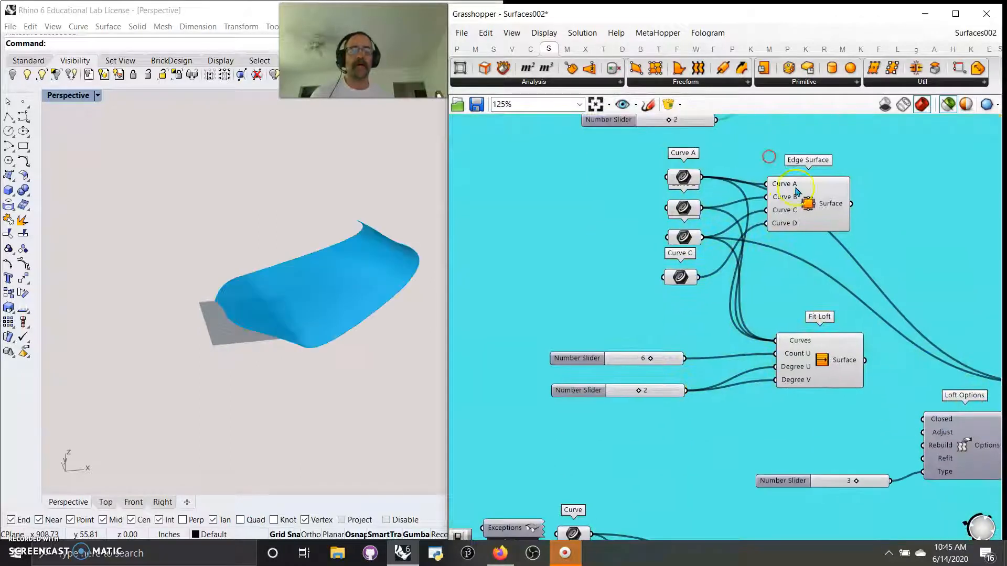
click(814, 214)
right_drag(649, 260, 655, 271)
right_drag(714, 329, 696, 315)
click(688, 187)
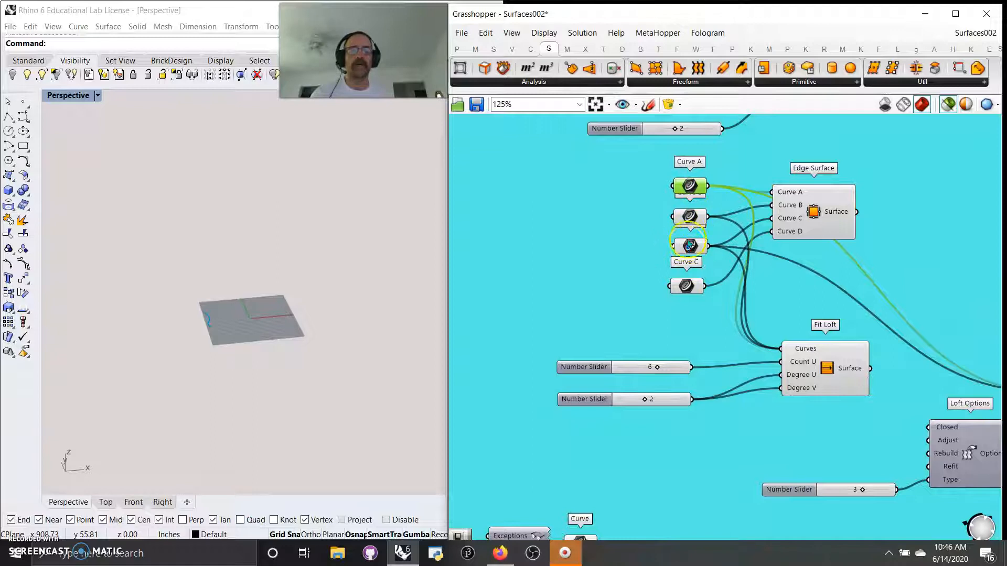
shift+click(688, 215)
shift+click(688, 244)
shift+click(687, 283)
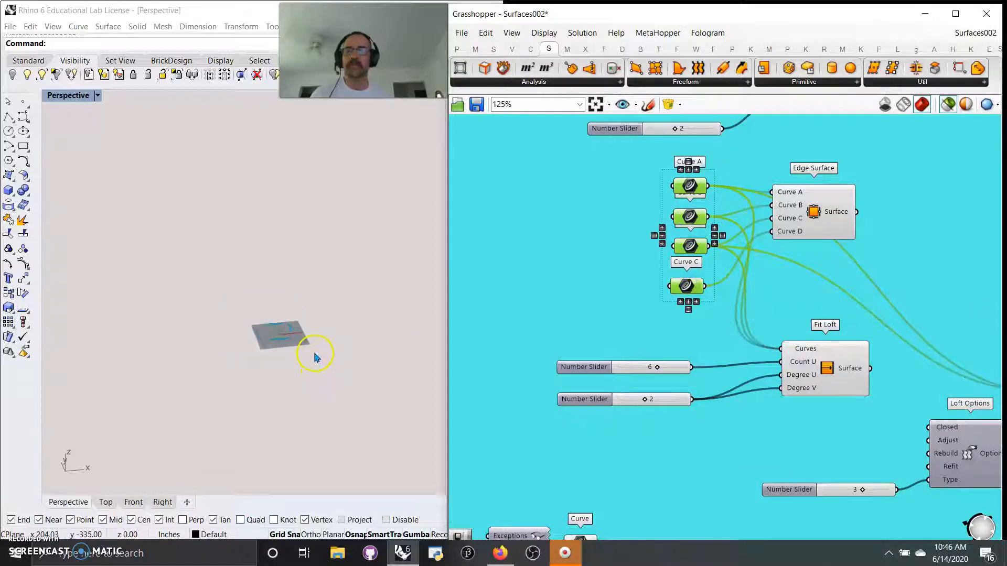
scroll(294, 341, up, 6)
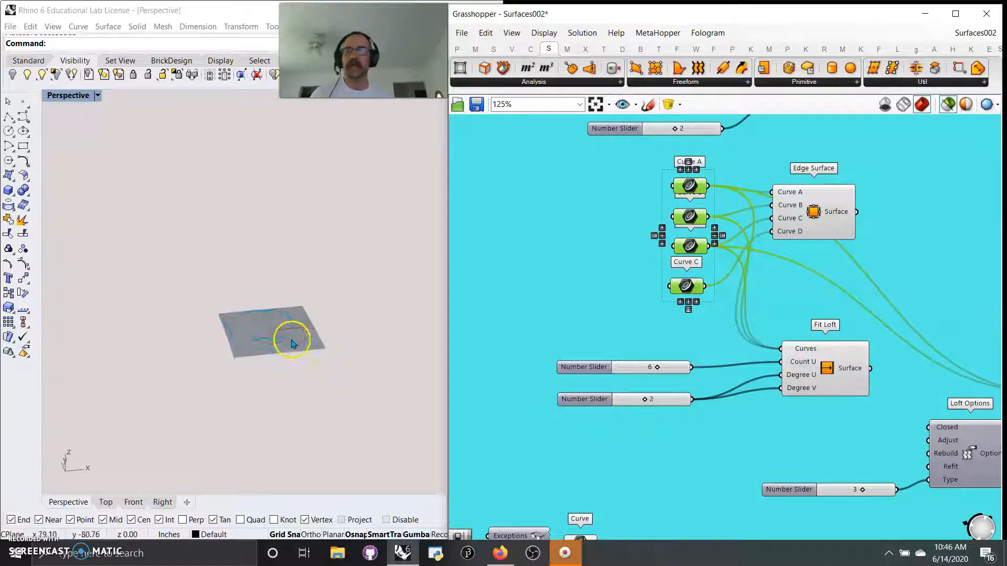
- Compare the Edge Surface result with its four source curves by previewing them together
click(816, 214)
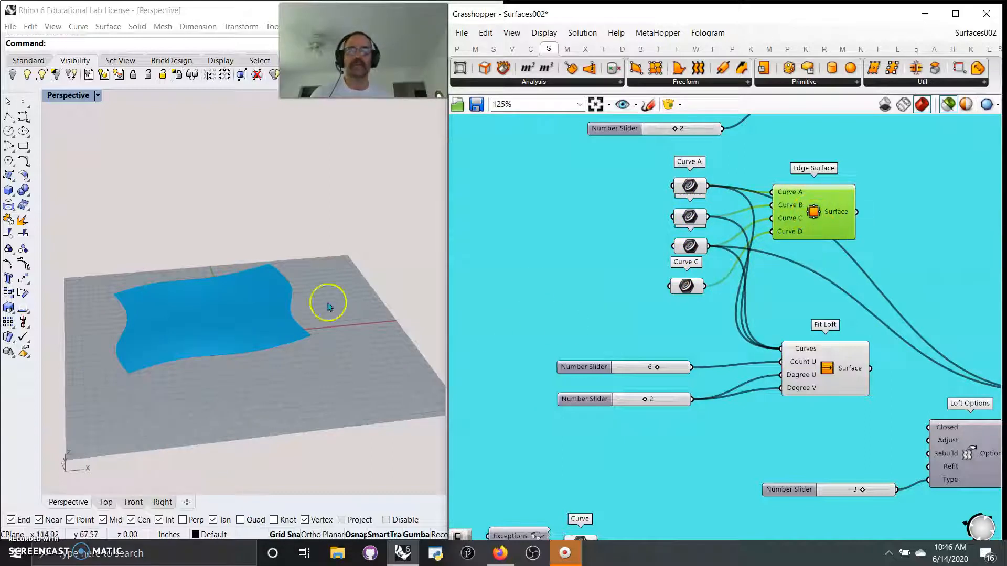
shift+click(687, 287)
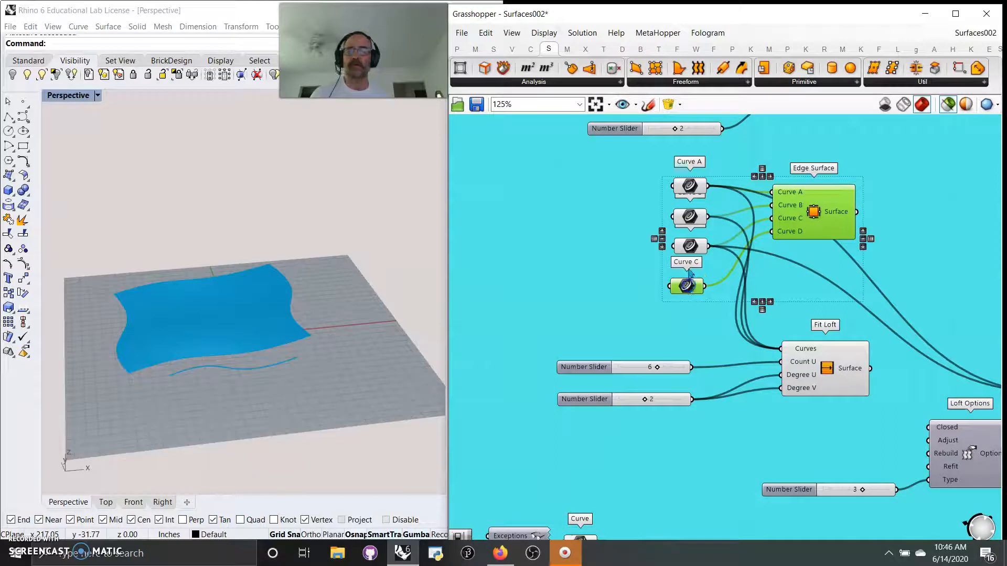
shift+click(686, 251)
shift+click(692, 218)
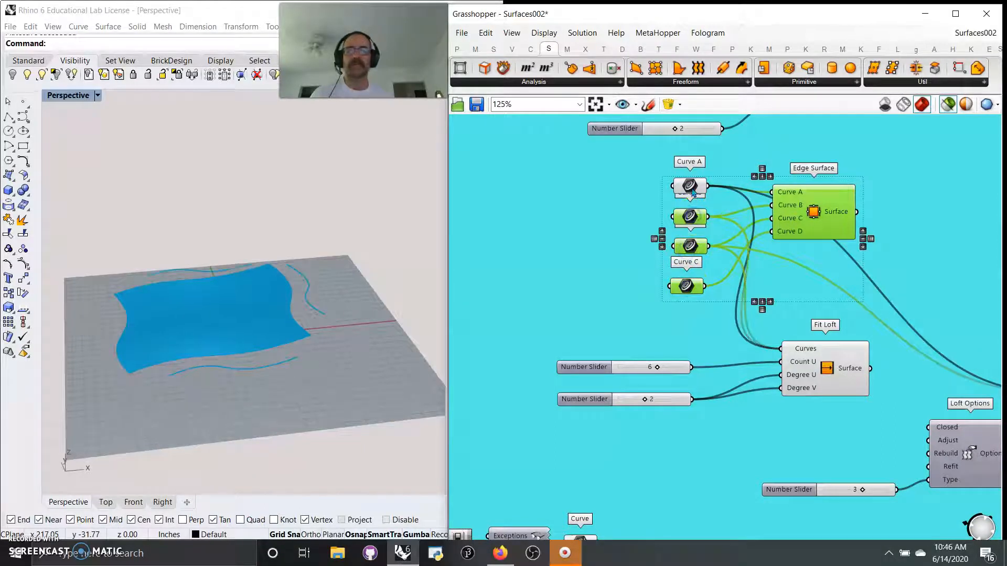
shift+click(691, 189)
mouse_move(834, 217)
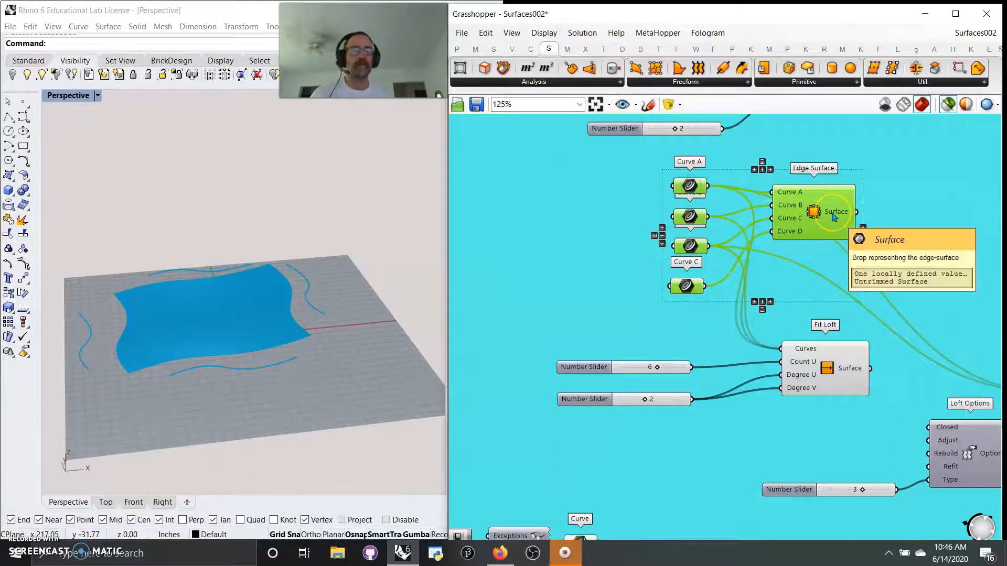
- Preview the Fit Loft surface and add the lowest of the four curve parameters to its Curves input
click(824, 376)
mouse_move(308, 375)
right_down()
mouse_move(330, 411)
mouse_move(333, 366)
mouse_move(306, 382)
right_up()
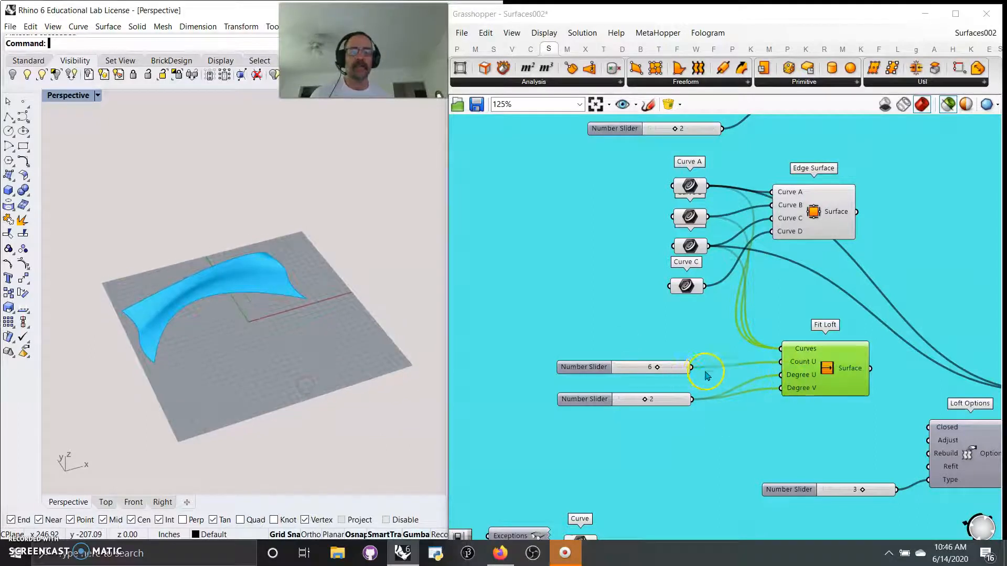
click(706, 287)
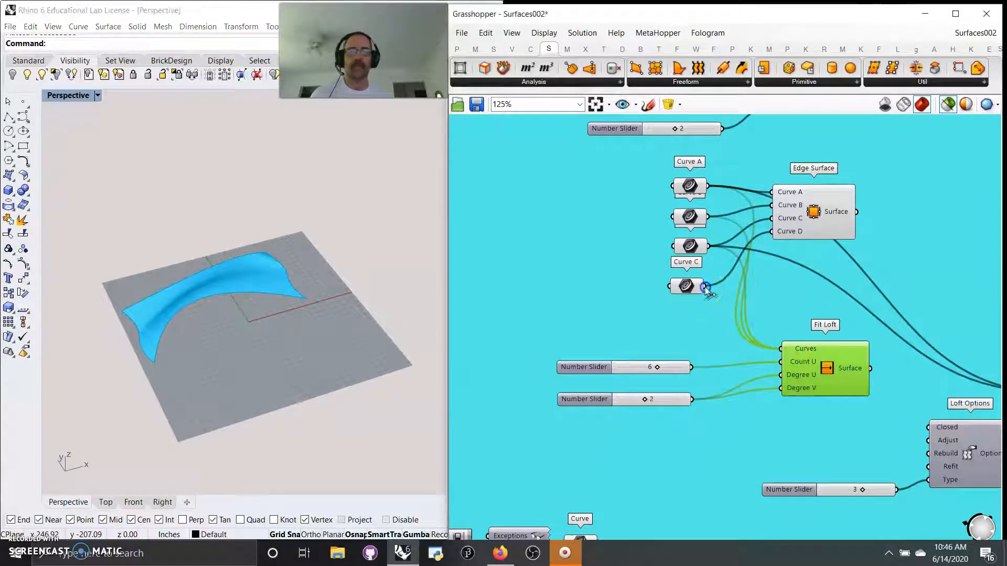
shift+drag(705, 287, 780, 348)
right_drag(270, 332, 249, 327)
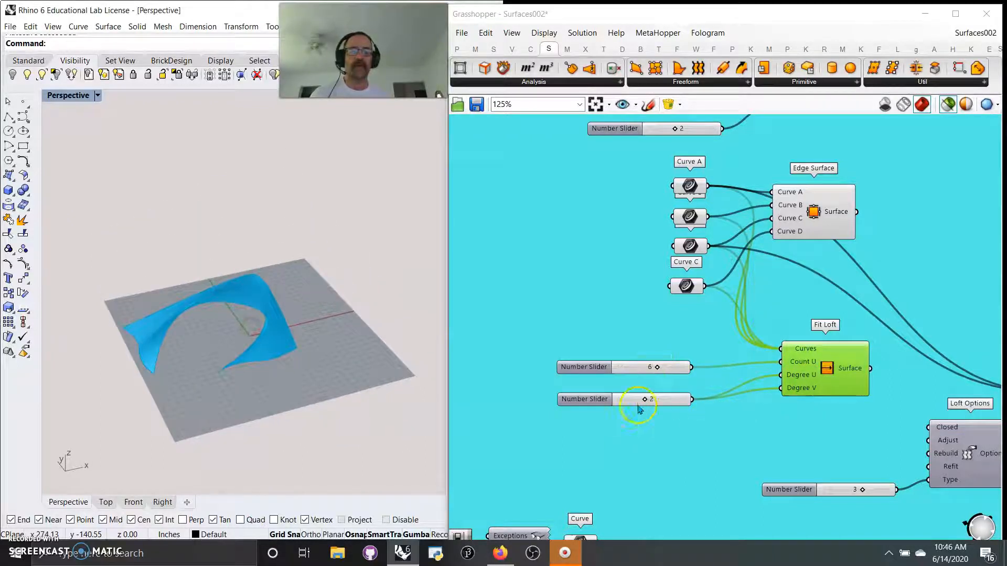
- Examine the Fit Loft surface and read the component's help on its input parameters
click(824, 378)
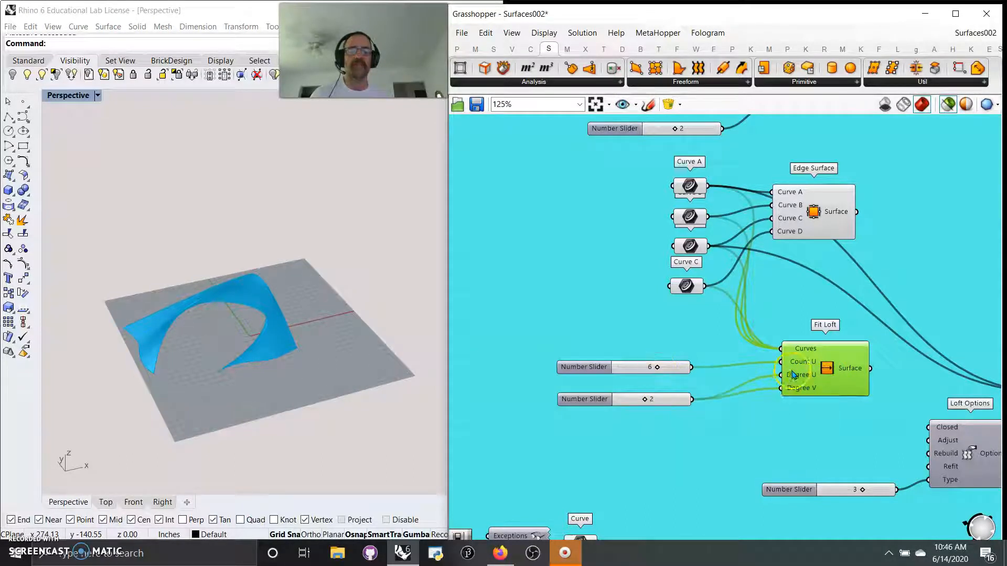
right_drag(265, 364, 282, 371)
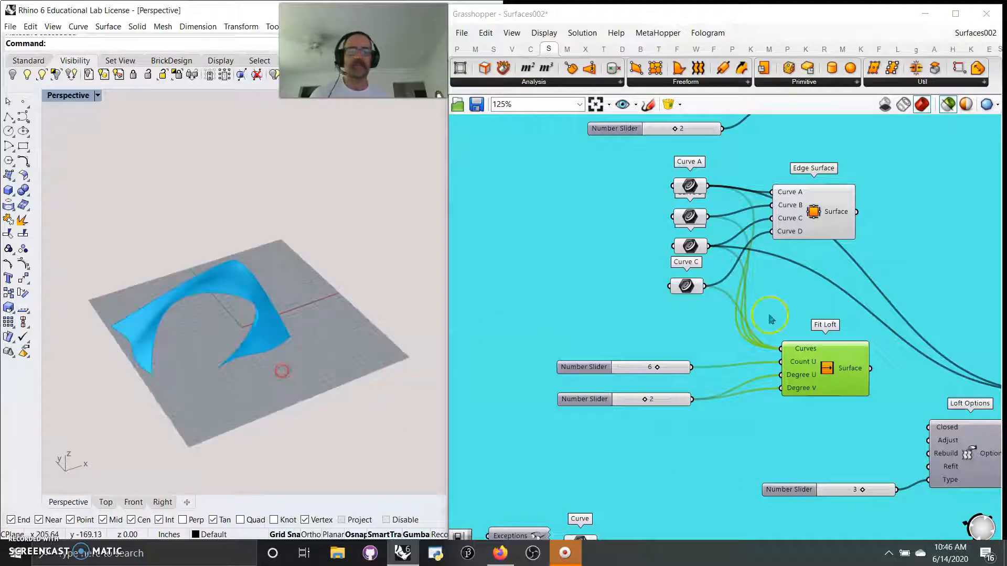
right_click(835, 379)
click(860, 433)
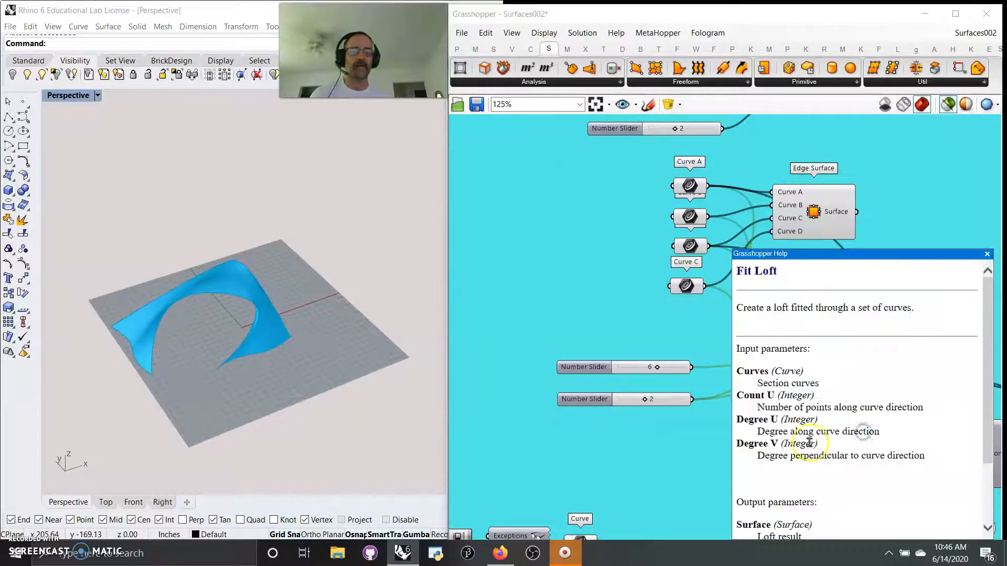
click(987, 254)
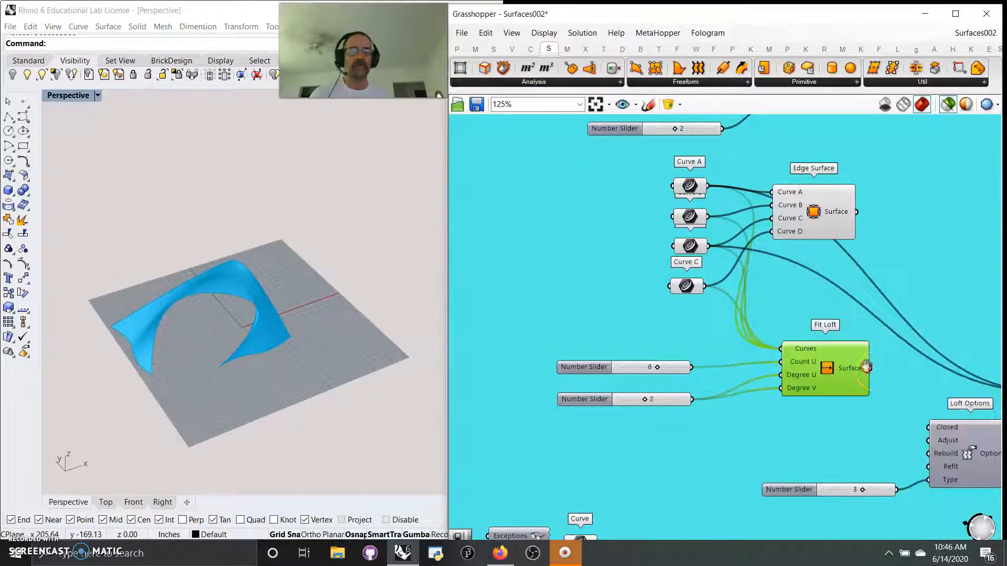
- Preview the Loft component and try adding the lowest curve parameter to its Curves input
right_drag(865, 366, 716, 163)
right_drag(803, 242, 773, 306)
click(926, 266)
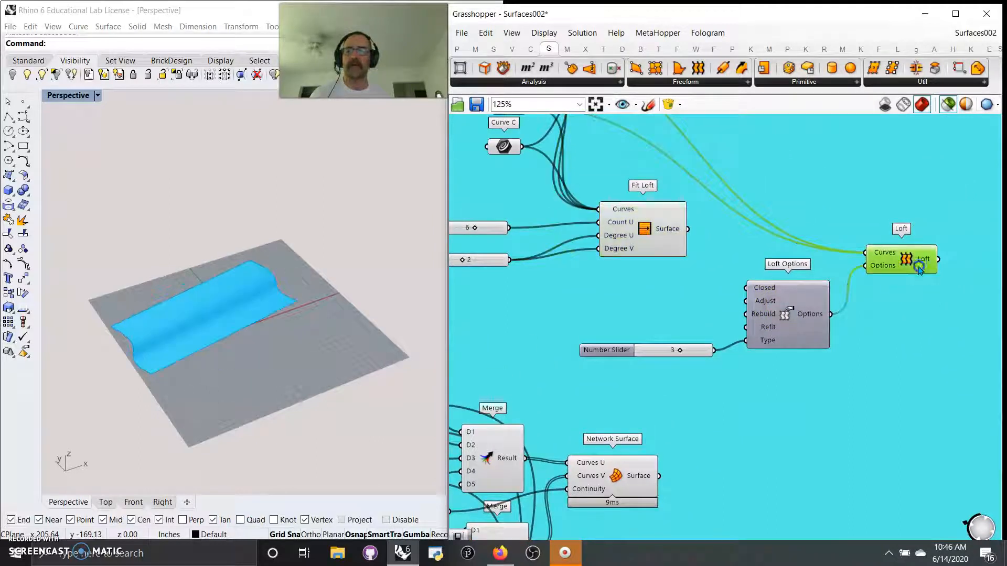
right_drag(649, 269, 733, 365)
drag(607, 243, 949, 349)
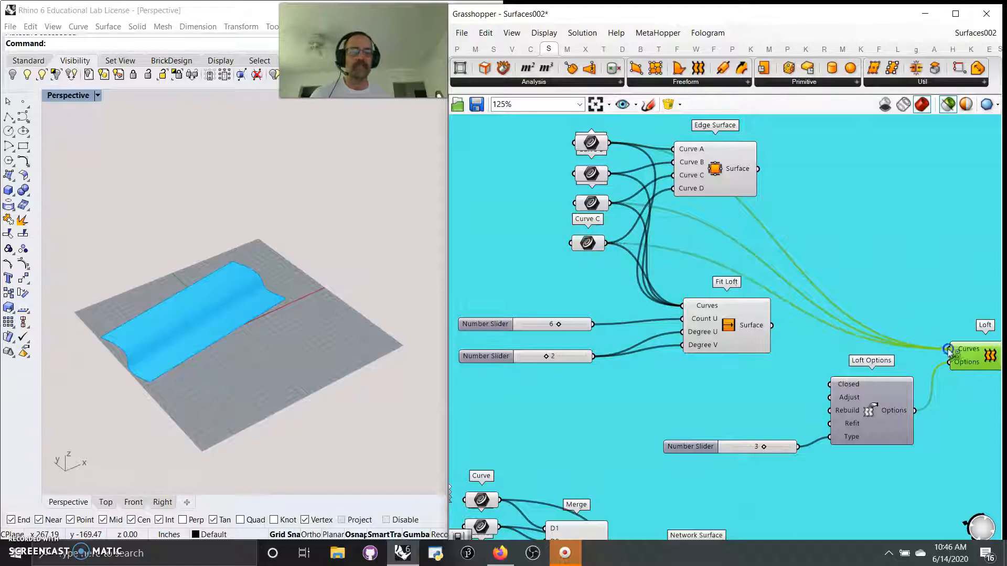
right_drag(319, 352, 280, 349)
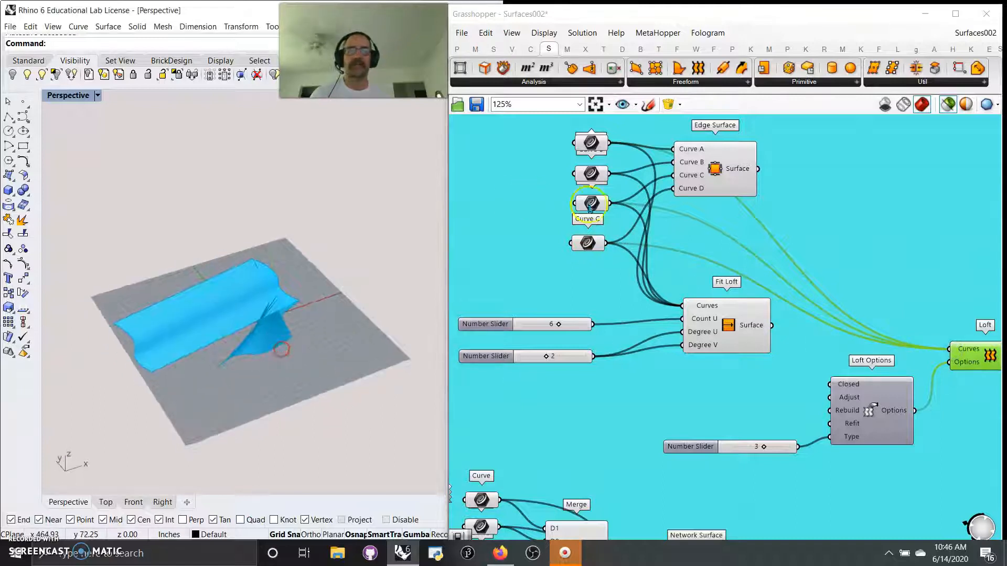
- Rewire the Loft's Curves input to use only the two lowest curve parameters and examine the surface
drag(609, 202, 910, 350)
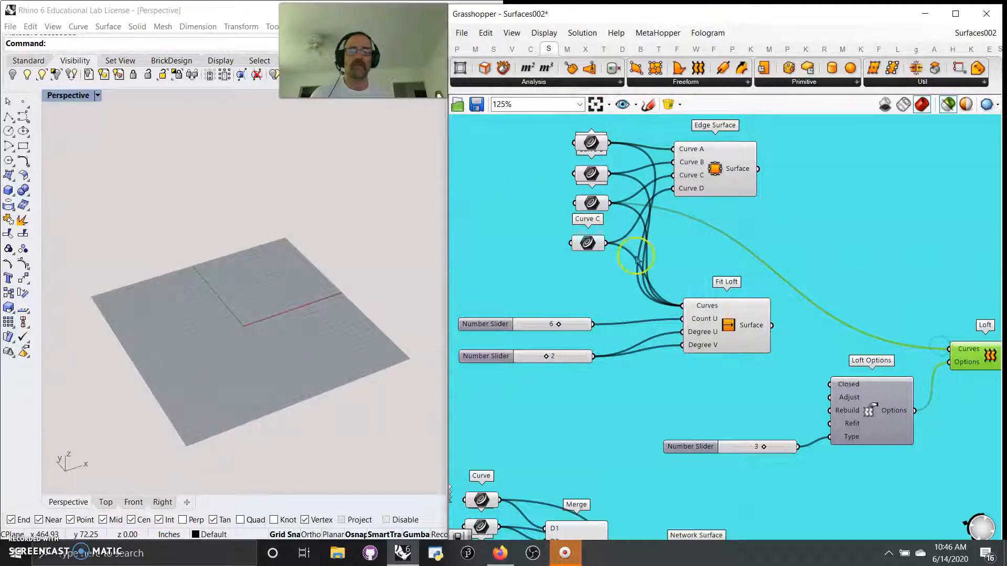
shift+drag(604, 243, 910, 350)
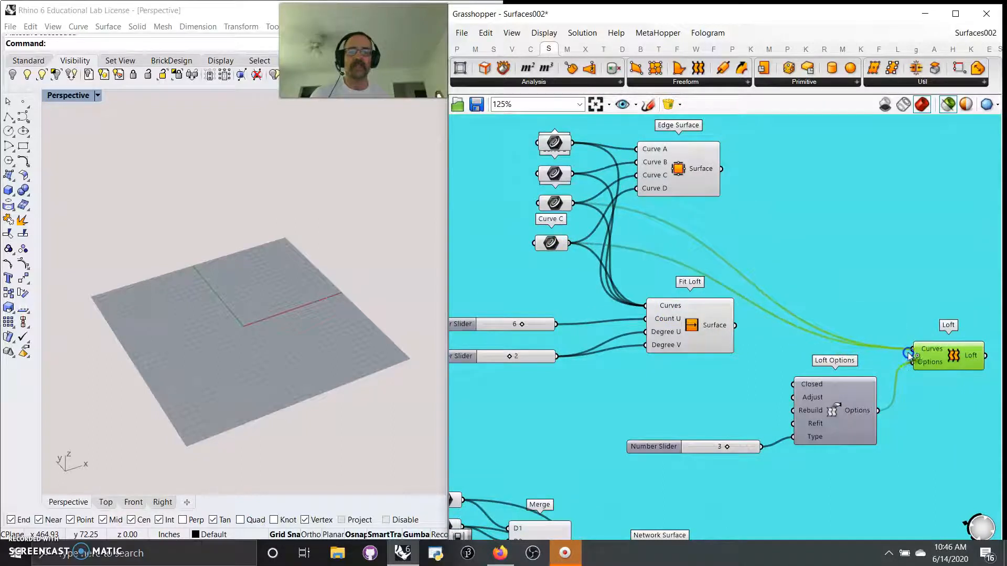
right_drag(314, 362, 292, 370)
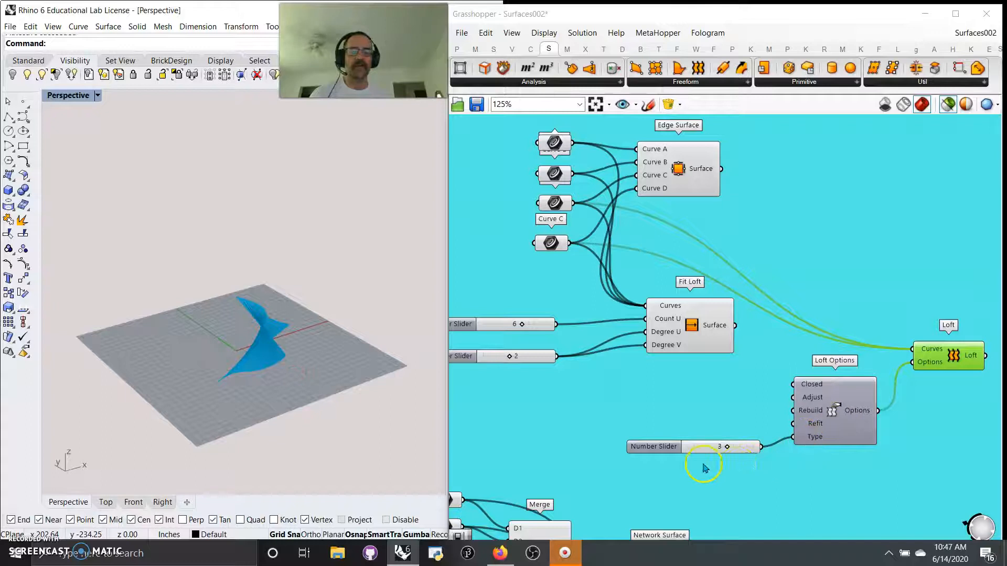
- Examine the Type values of Loft Options and the choices available for the Loft's Options input
mouse_move(814, 444)
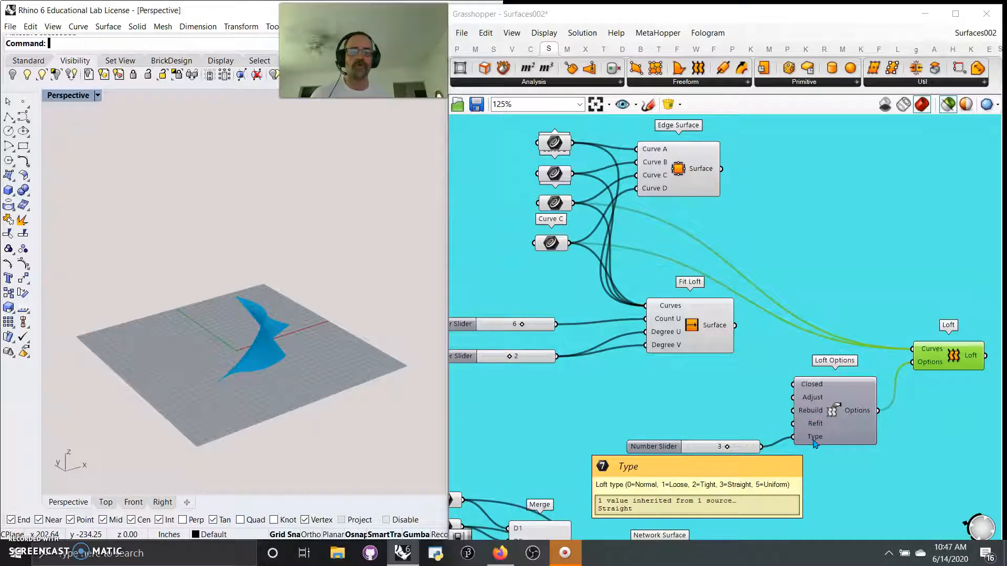
right_click(930, 365)
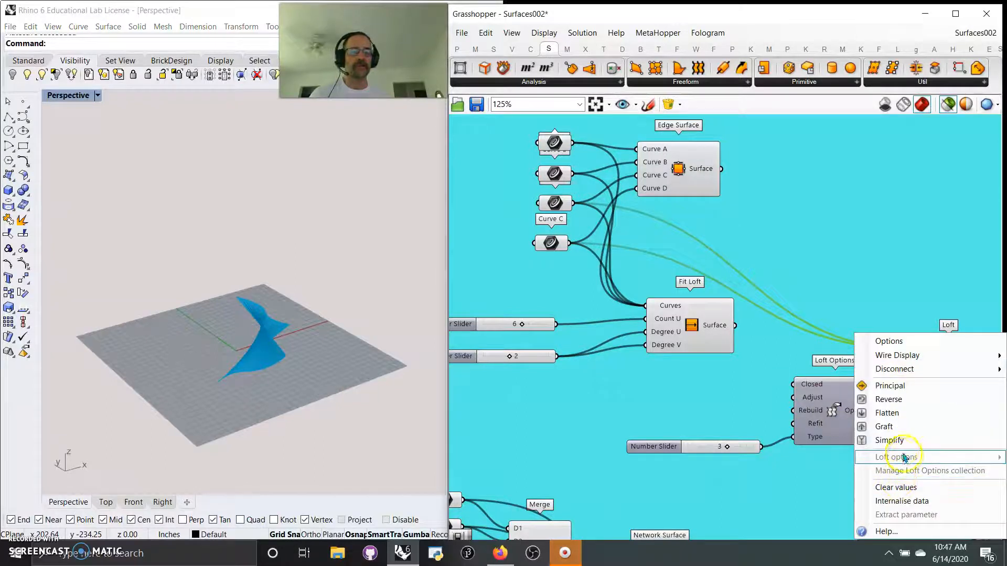
click(803, 416)
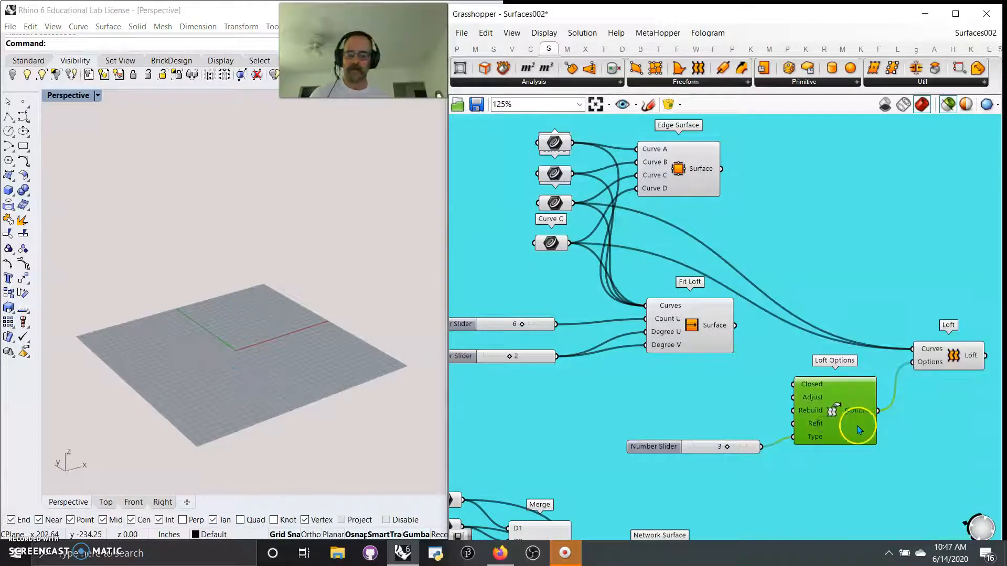
- Disconnect Loft Options from the Loft and examine the loft types offered by the Options input's own settings
ctrl+drag(872, 423, 913, 360)
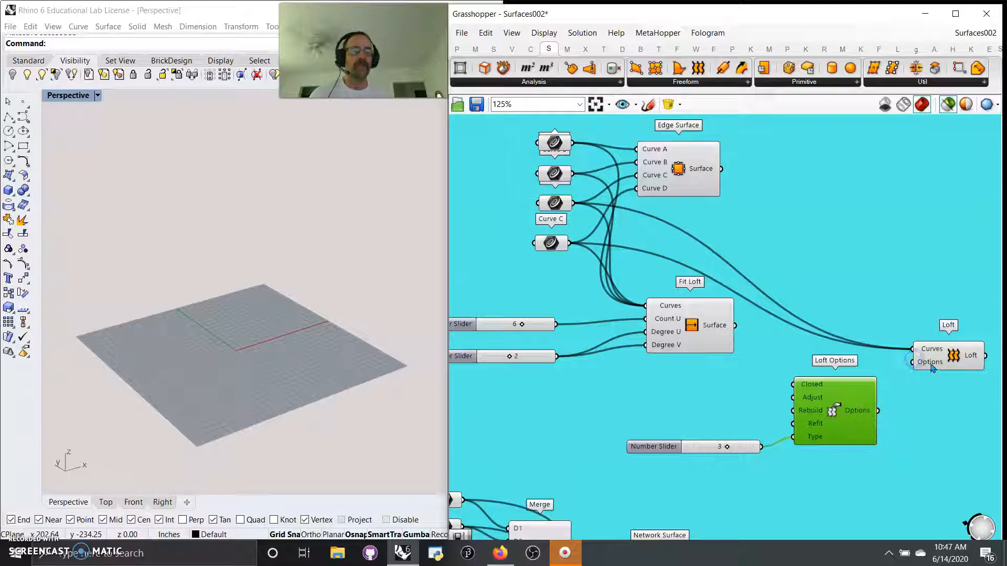
right_click(932, 365)
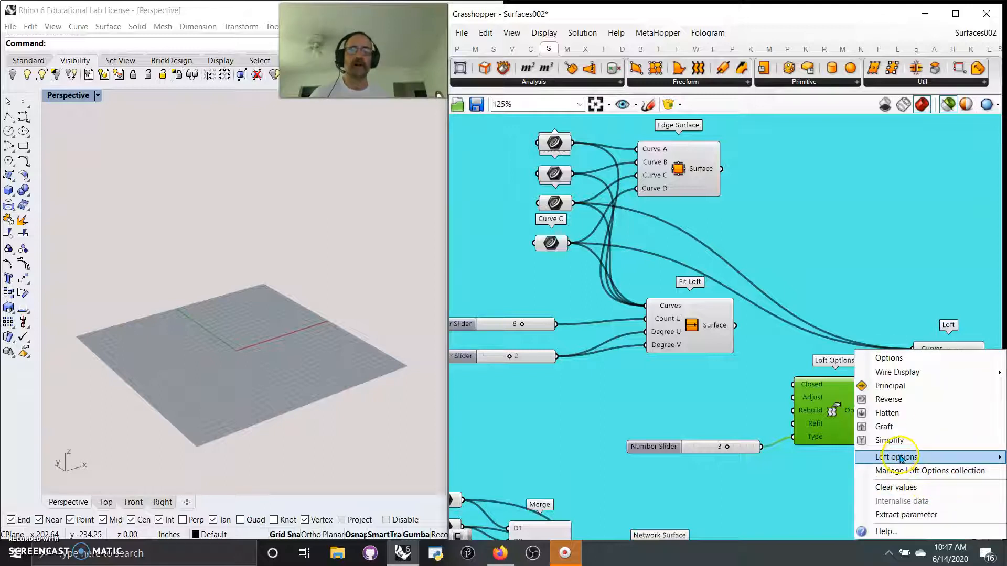
right_drag(939, 229, 577, 141)
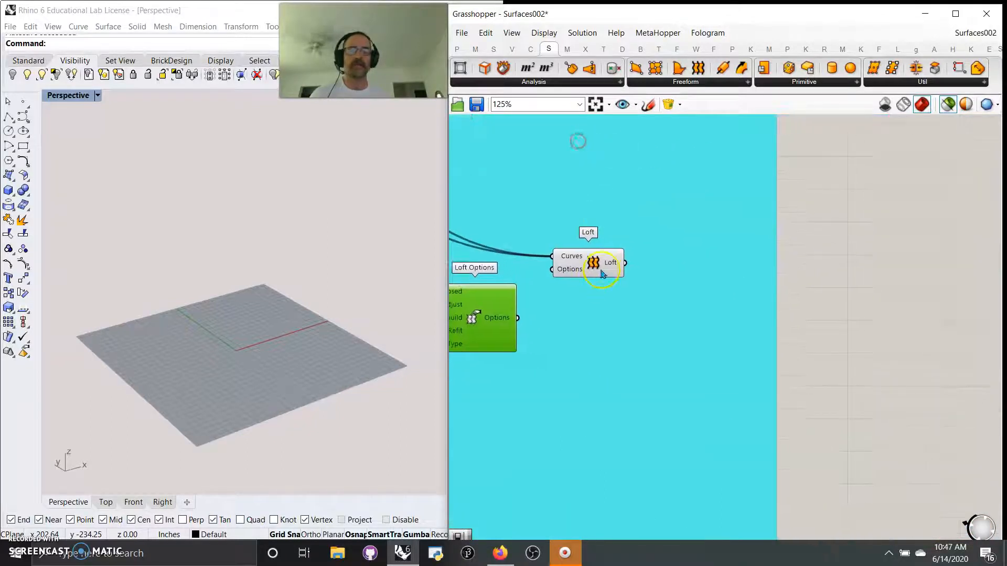
right_click(571, 271)
mouse_move(623, 381)
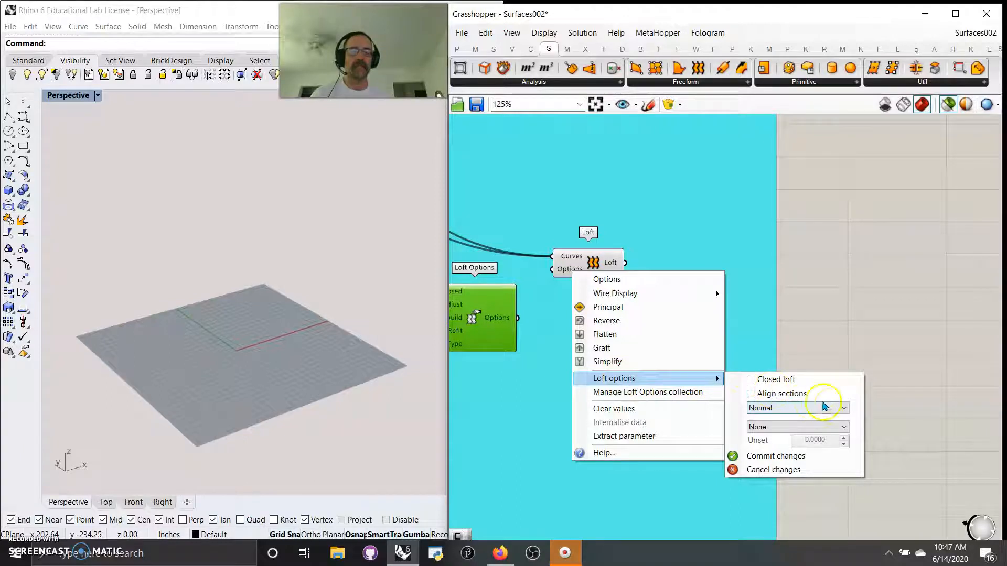
click(838, 408)
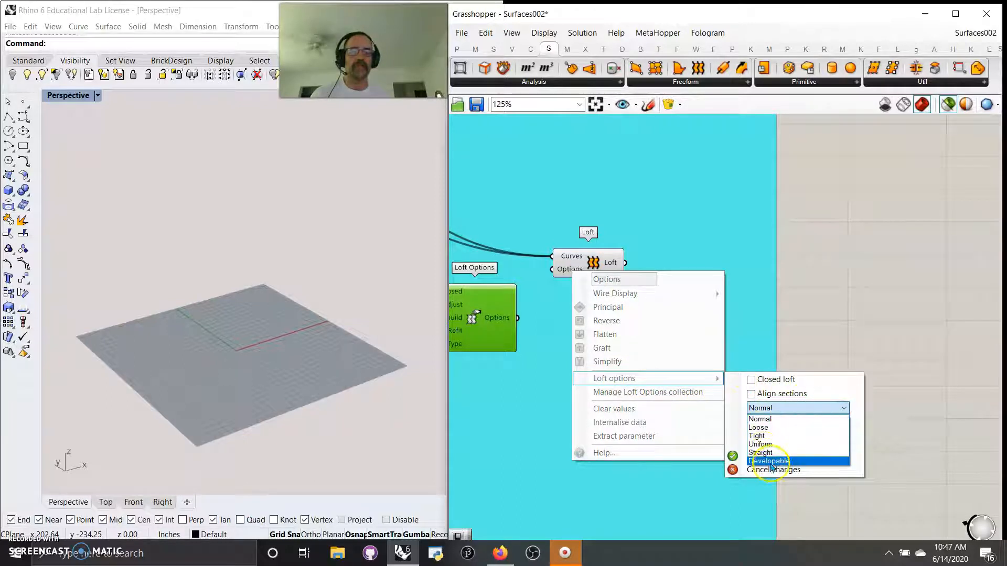
click(882, 418)
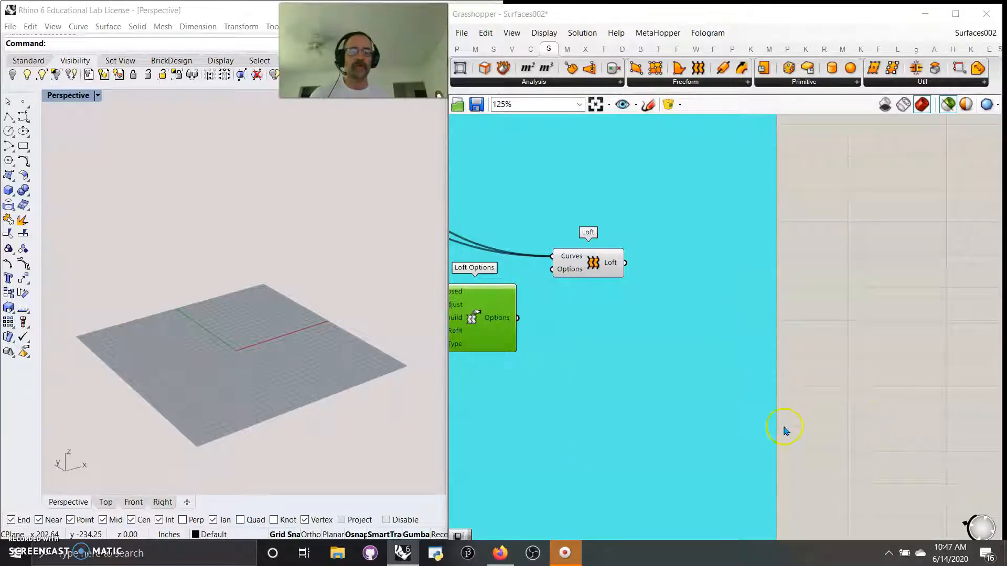
right_click(567, 269)
mouse_move(618, 376)
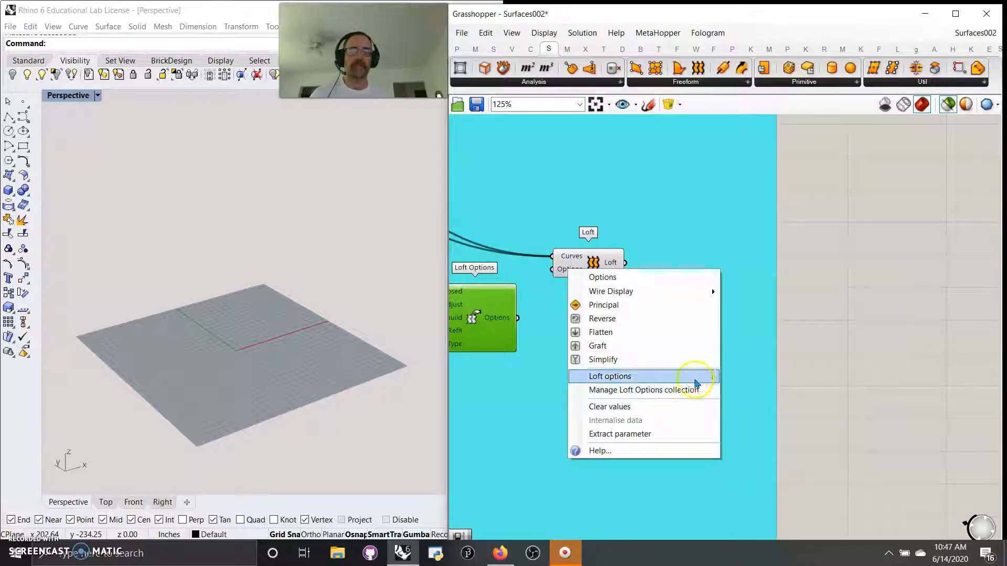
click(864, 401)
- Preview the Network Surface component and examine its surface up close in the Rhino viewport
right_drag(642, 400, 919, 400)
right_drag(708, 419, 882, 355)
scroll(815, 340, down, 3)
right_drag(746, 384, 787, 311)
click(808, 315)
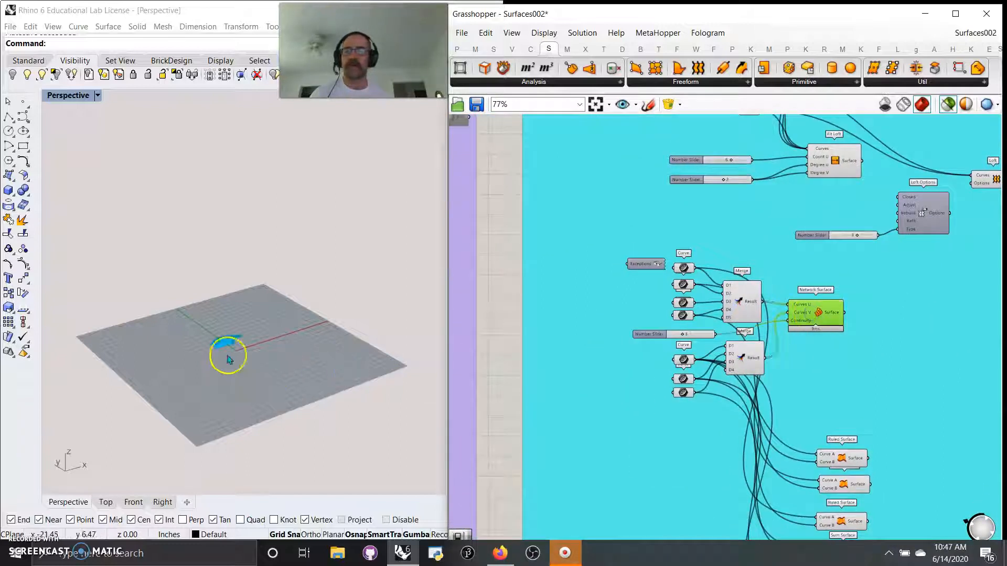
scroll(223, 344, up, 3)
scroll(236, 340, up, 4)
right_drag(339, 402, 308, 402)
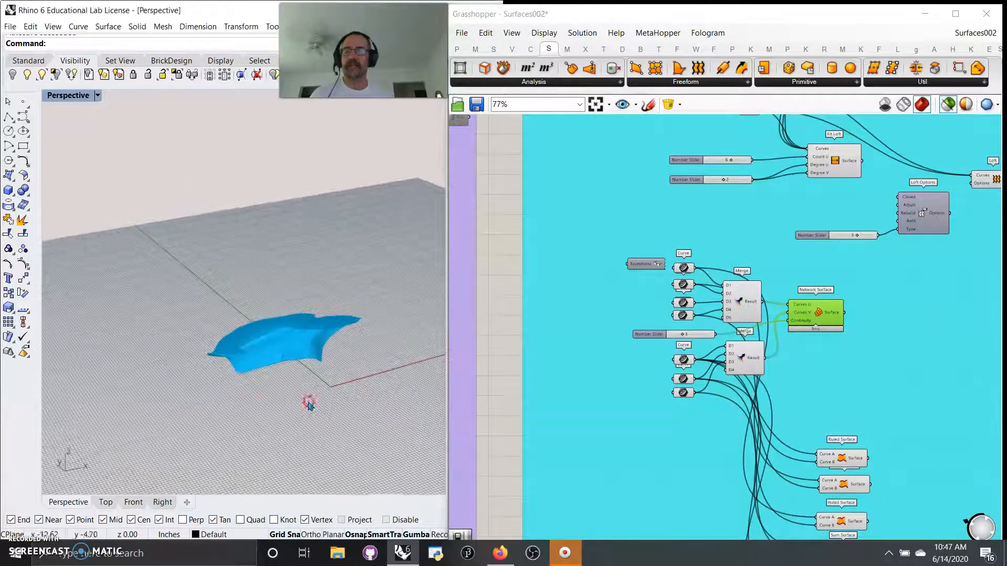
right_drag(407, 385, 349, 381)
- Ungroup the cyan group that contains the Network Surface component
click(662, 358)
right_click(634, 309)
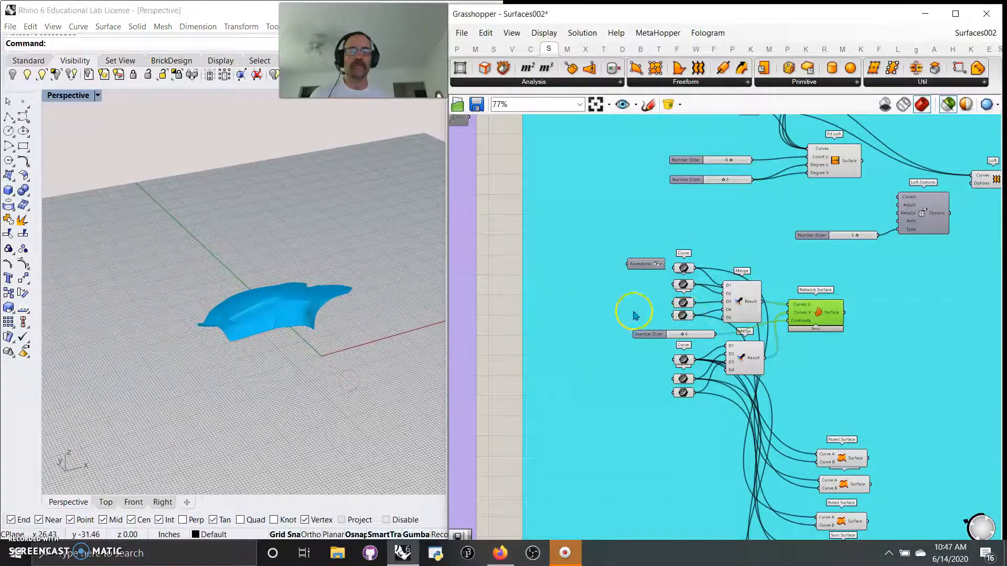
click(643, 300)
click(817, 313)
right_click(863, 340)
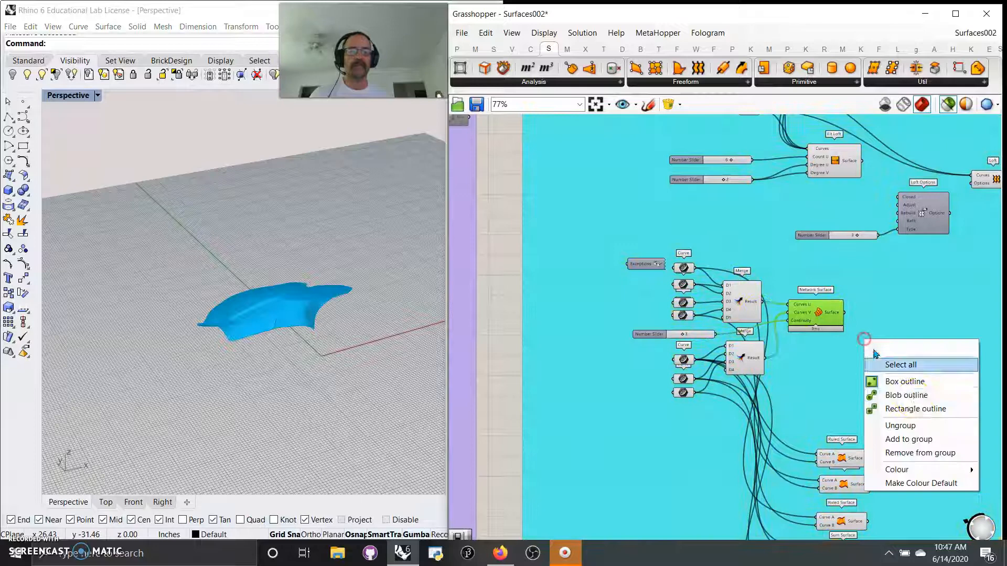
click(909, 425)
- Preview the upper curve parameters and both Merge components feeding Curves U and Curves V, then the Network Surface itself
drag(662, 243, 710, 331)
right_drag(281, 360, 368, 366)
drag(744, 318, 752, 312)
click(750, 367)
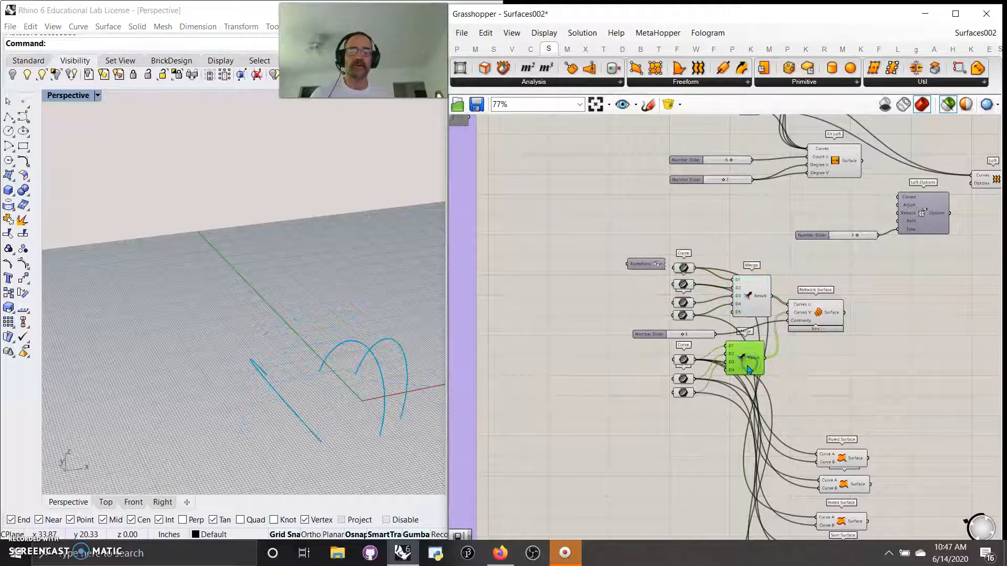
scroll(734, 343, up, 4)
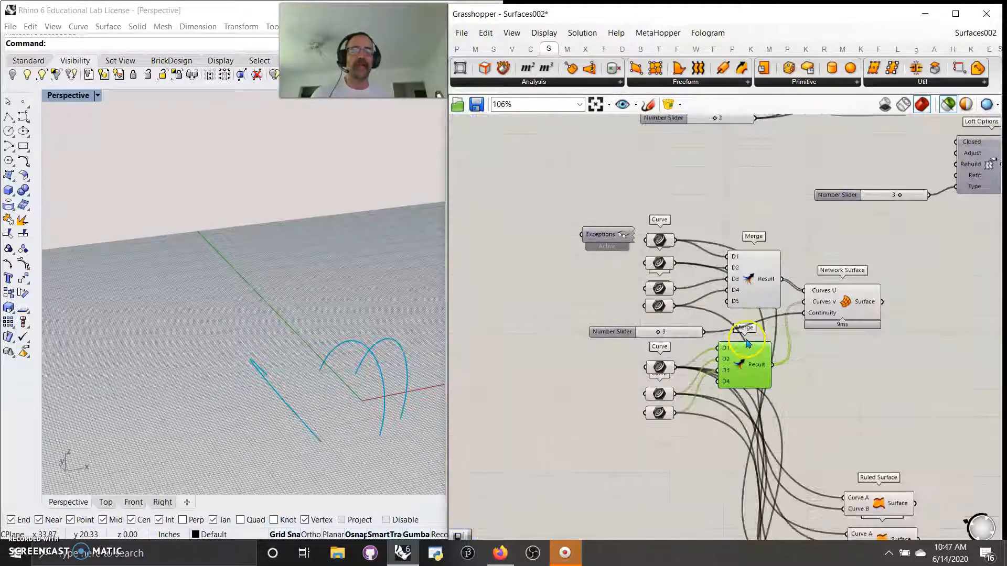
click(864, 289)
right_drag(433, 387, 383, 344)
click(889, 318)
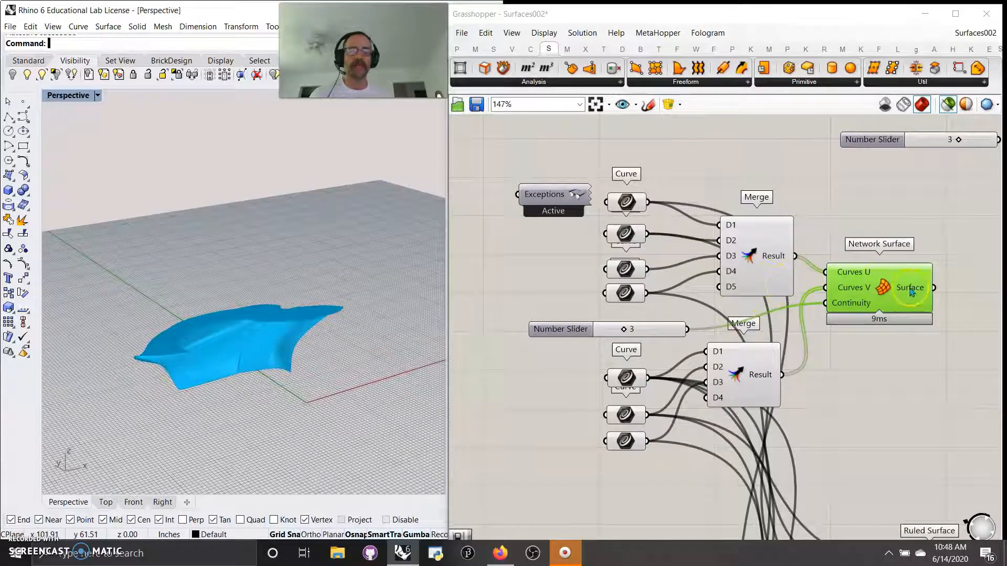
- Try adjusting the Continuity slider of the Network Surface and keep its surface previewed
mouse_move(624, 329)
mouse_down()
mouse_move(662, 330)
mouse_move(577, 330)
mouse_move(633, 332)
mouse_up()
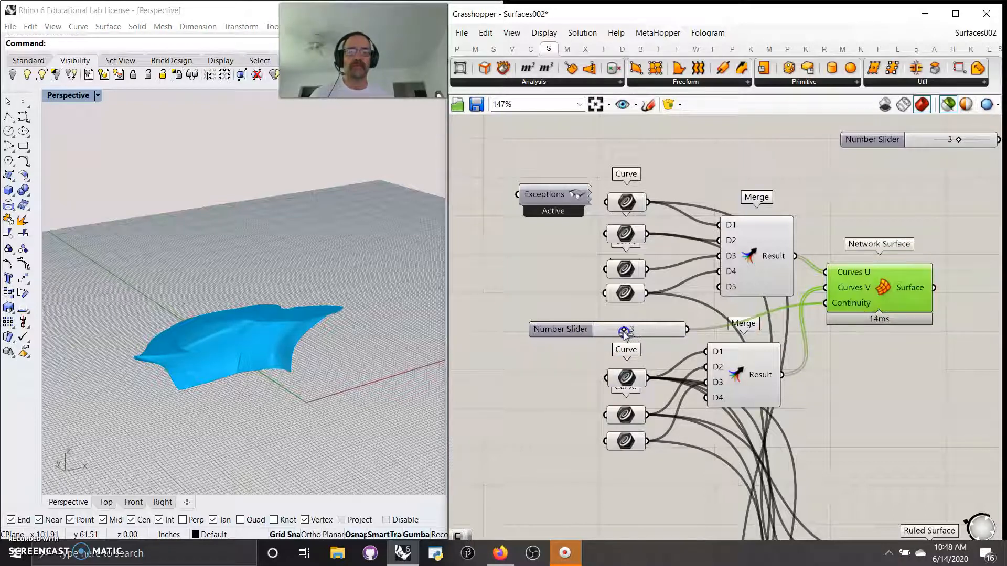
click(813, 443)
scroll(823, 415, down, 4)
click(845, 357)
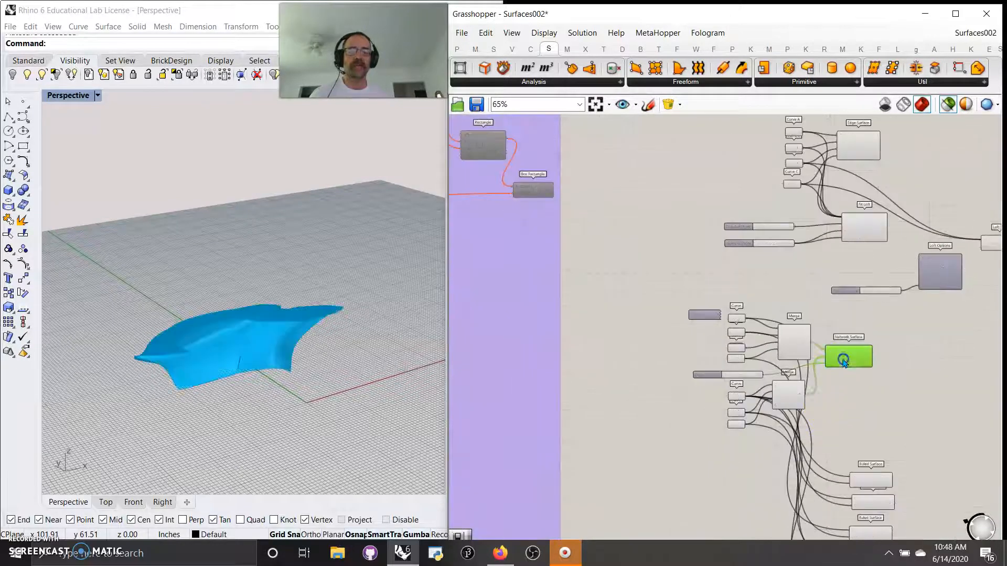
- Show the four-viewport layout in Rhino and examine the network surface in the Top and Perspective views
right_drag(281, 369, 149, 231)
double_click(70, 96)
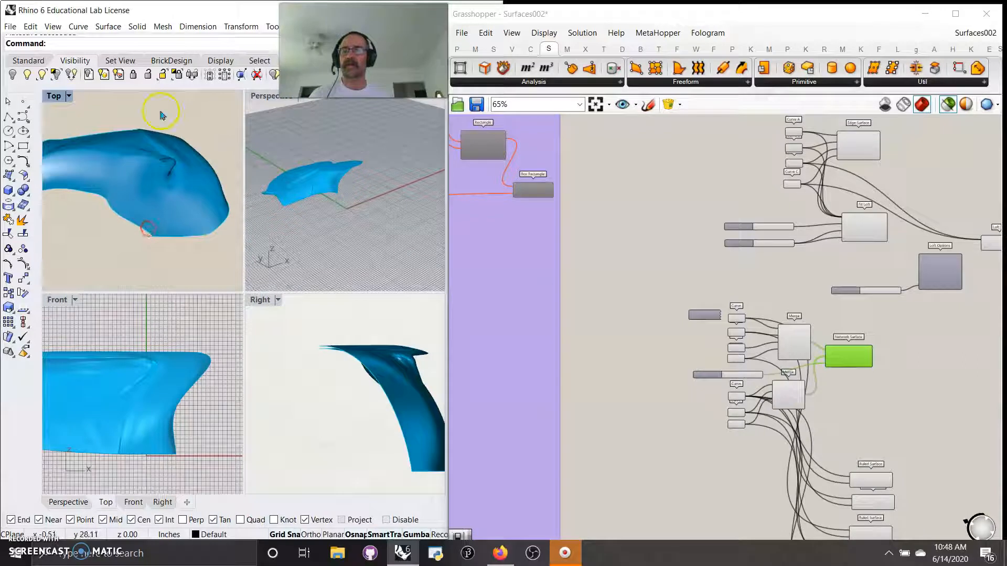
click(42, 62)
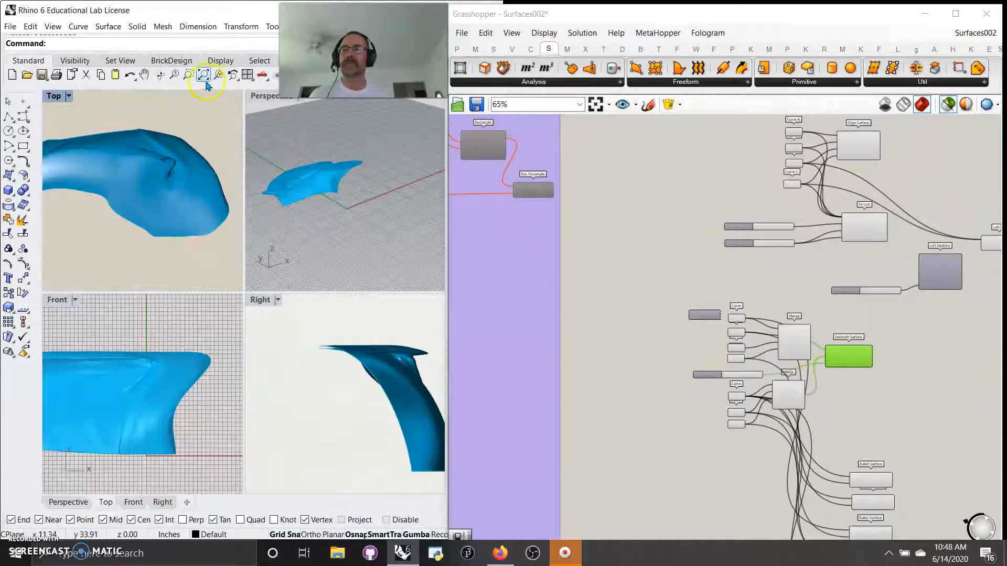
right_click(206, 81)
scroll(370, 219, up, 7)
scroll(86, 193, up, 3)
scroll(86, 193, up, 5)
right_drag(146, 207, 169, 247)
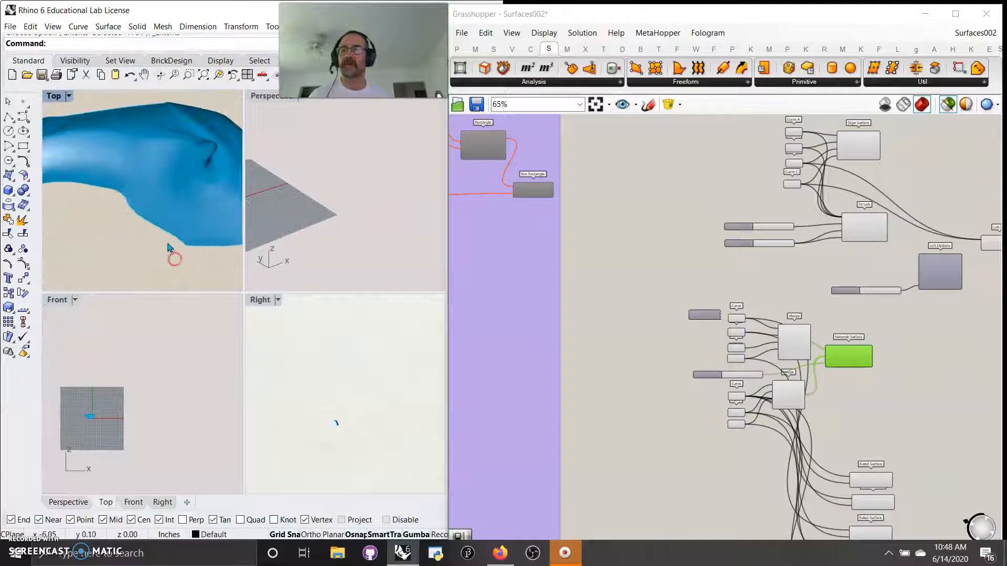
right_drag(288, 238, 379, 194)
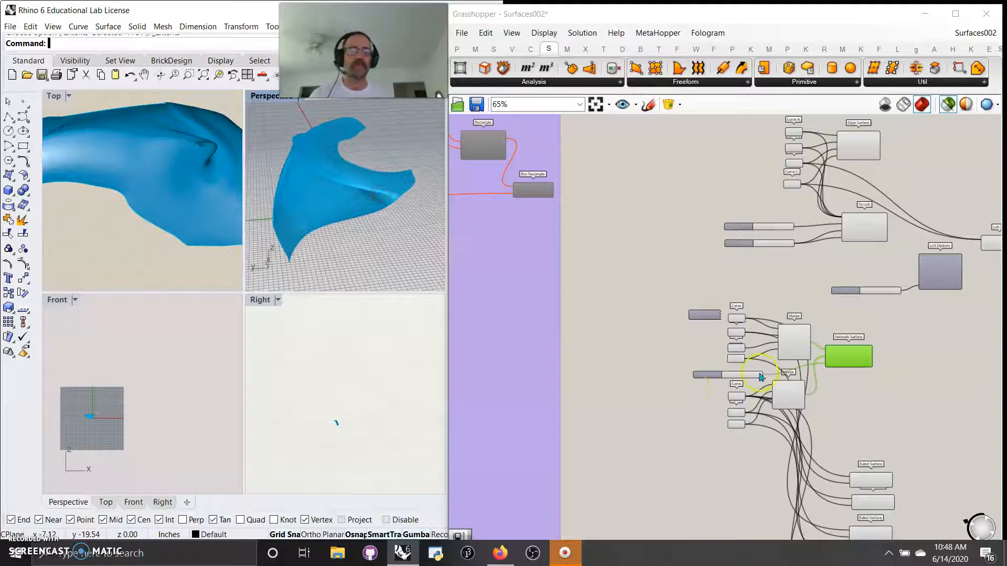
- Preview the first Ruled Surface component and examine its shape in the Perspective view
scroll(761, 377, up, 4)
right_drag(928, 427, 816, 272)
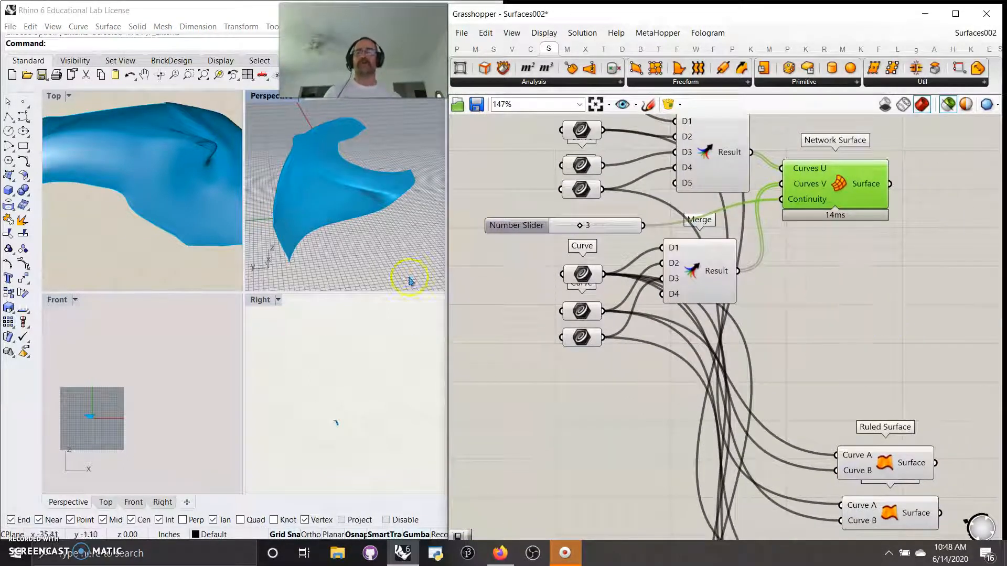
right_drag(812, 414, 798, 329)
scroll(798, 329, down, 1)
scroll(798, 333, down, 1)
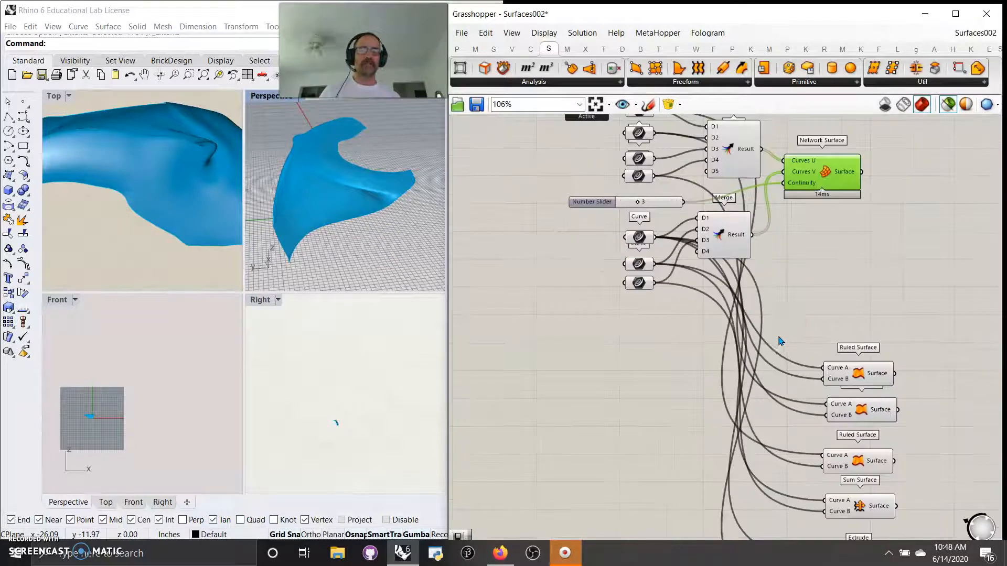
click(864, 378)
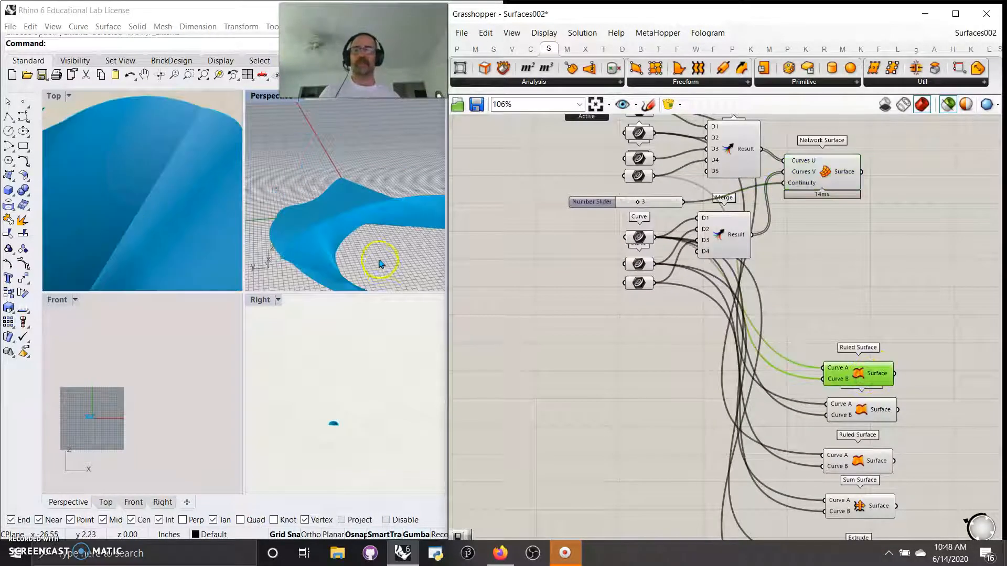
scroll(378, 259, down, 3)
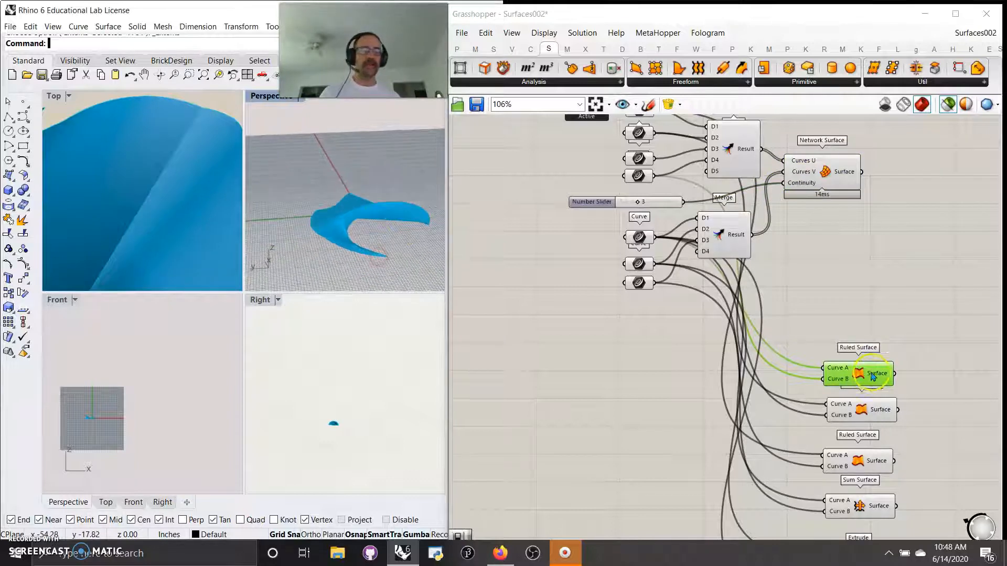
- Move the second Ruled Surface component clear of the first, and preview the second and third ruled surfaces
drag(861, 422, 916, 418)
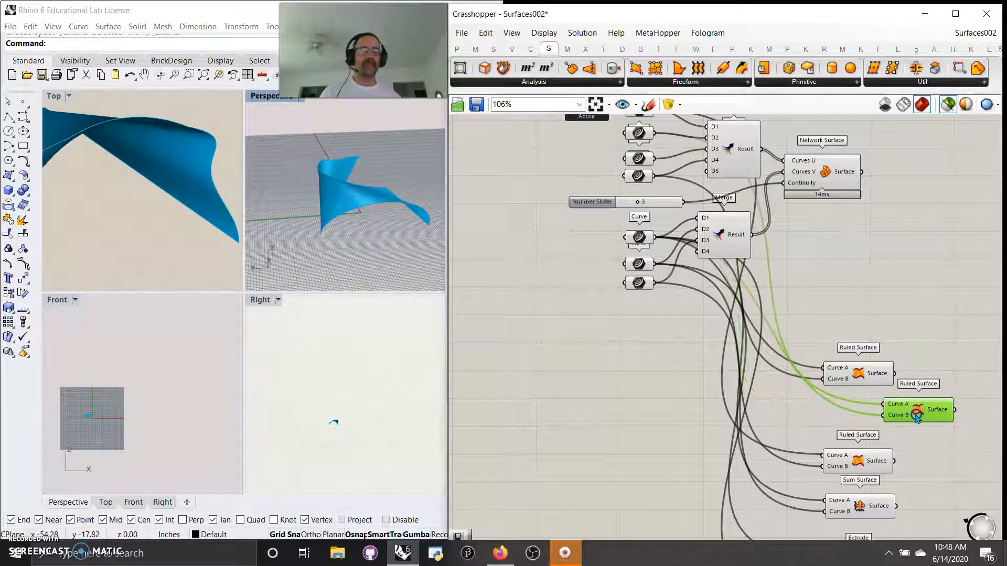
click(858, 378)
click(912, 411)
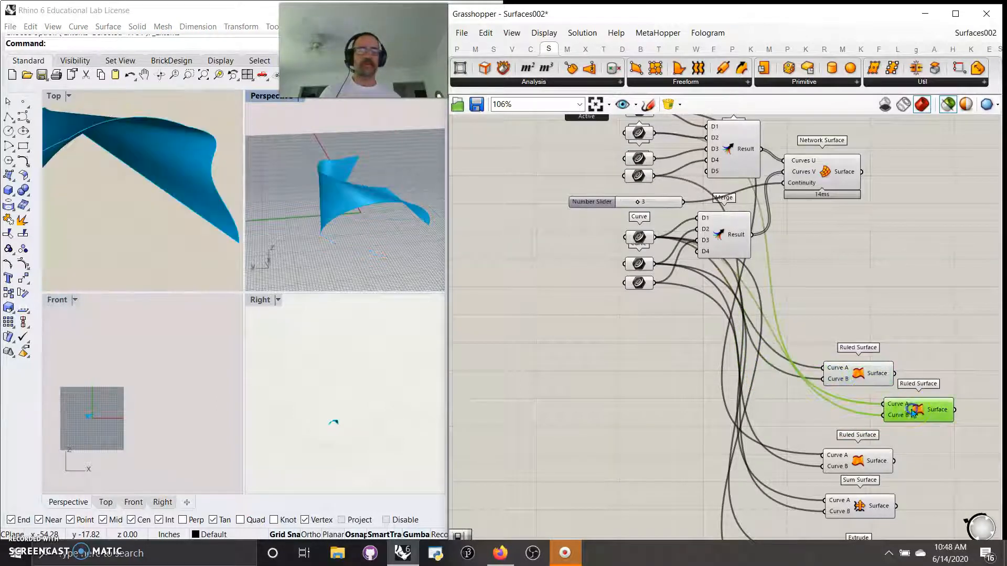
drag(856, 471, 862, 464)
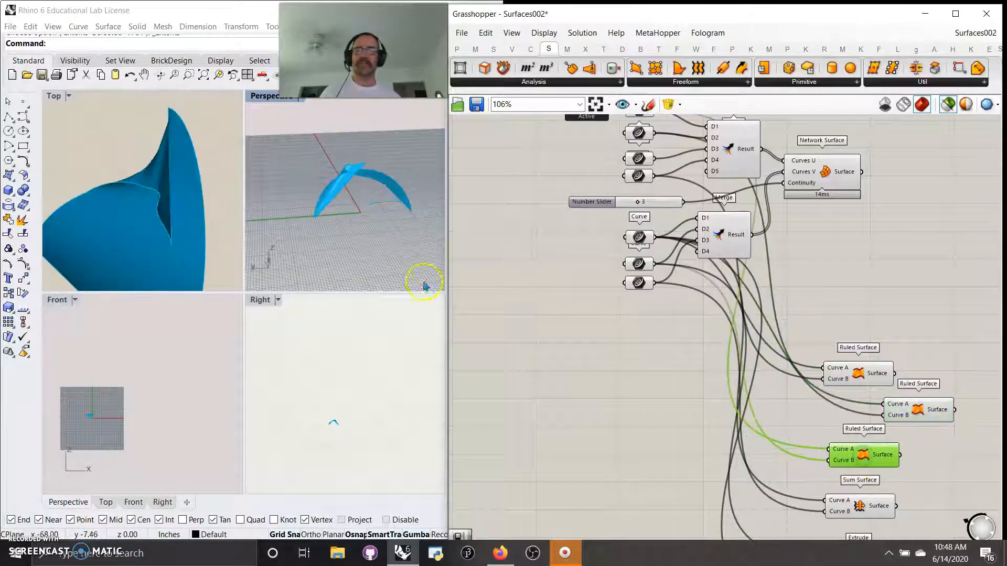
right_drag(680, 318, 673, 346)
right_drag(416, 247, 372, 255)
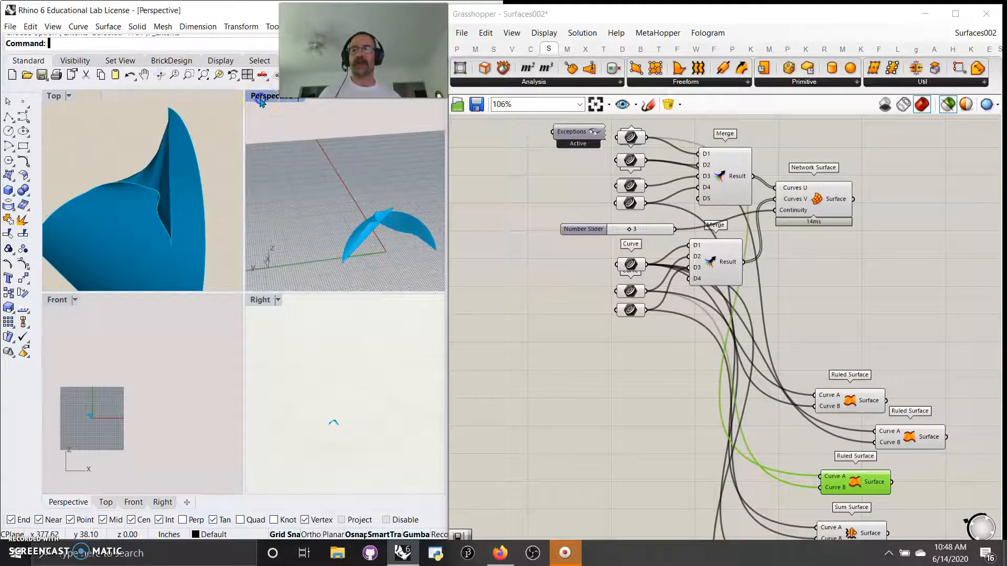
- Maximize the Perspective viewport and preview the ruled surfaces again to compare them
double_click(261, 100)
mouse_move(310, 272)
right_down()
mouse_move(288, 259)
mouse_move(304, 260)
right_up()
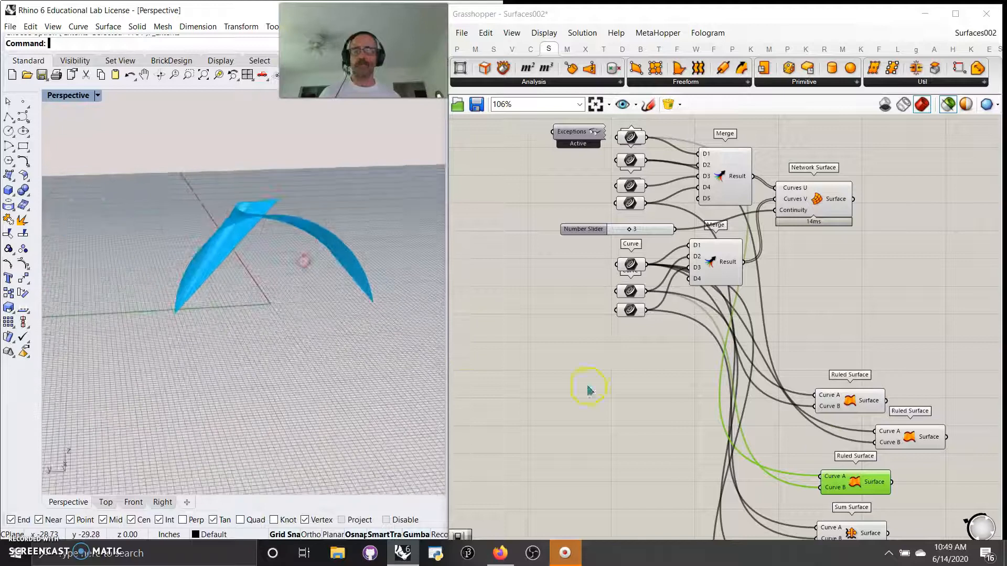
click(898, 437)
click(856, 410)
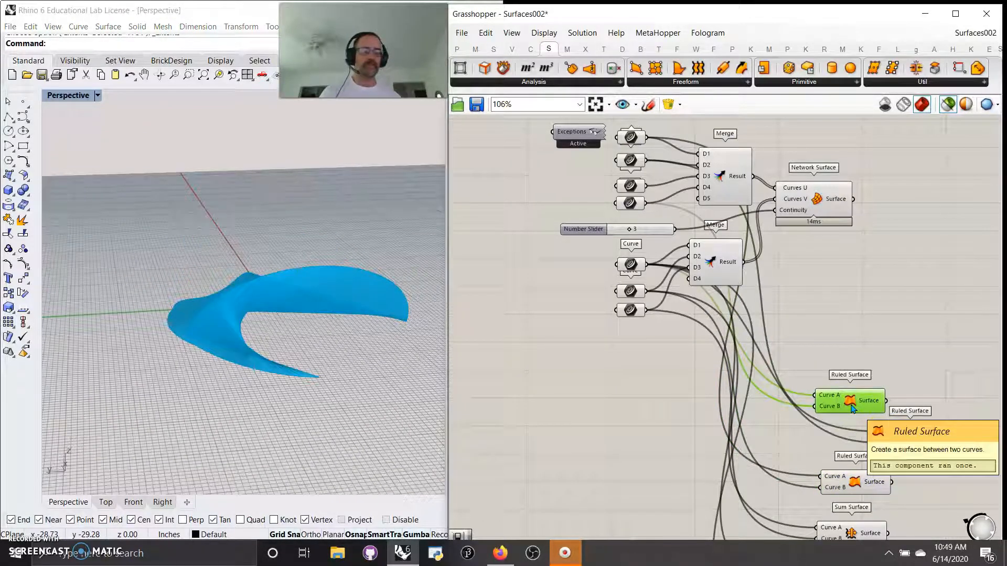
- Preview the Sum Surface component and examine its surface from several angles and distances
right_drag(803, 457, 712, 219)
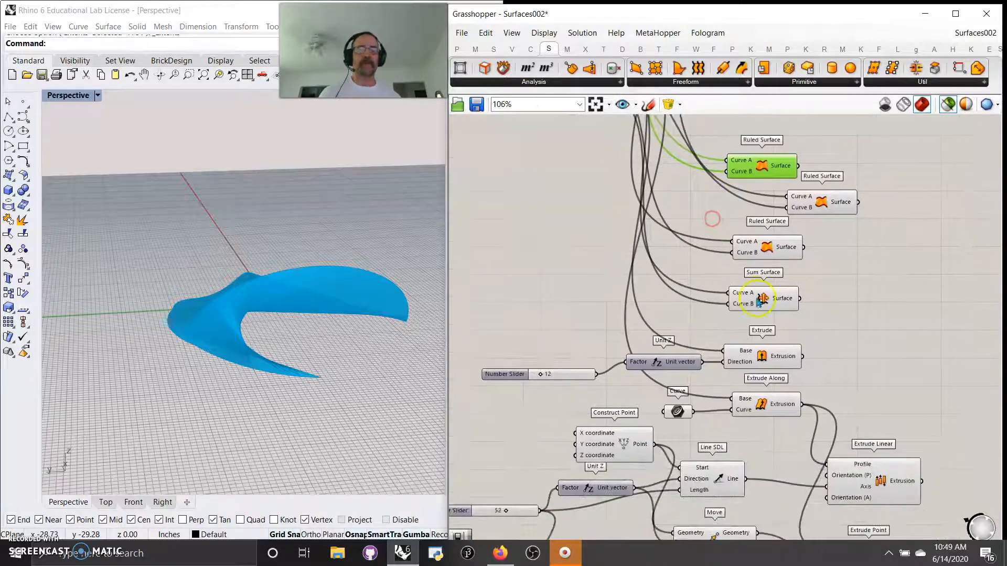
click(762, 298)
scroll(241, 368, up, 5)
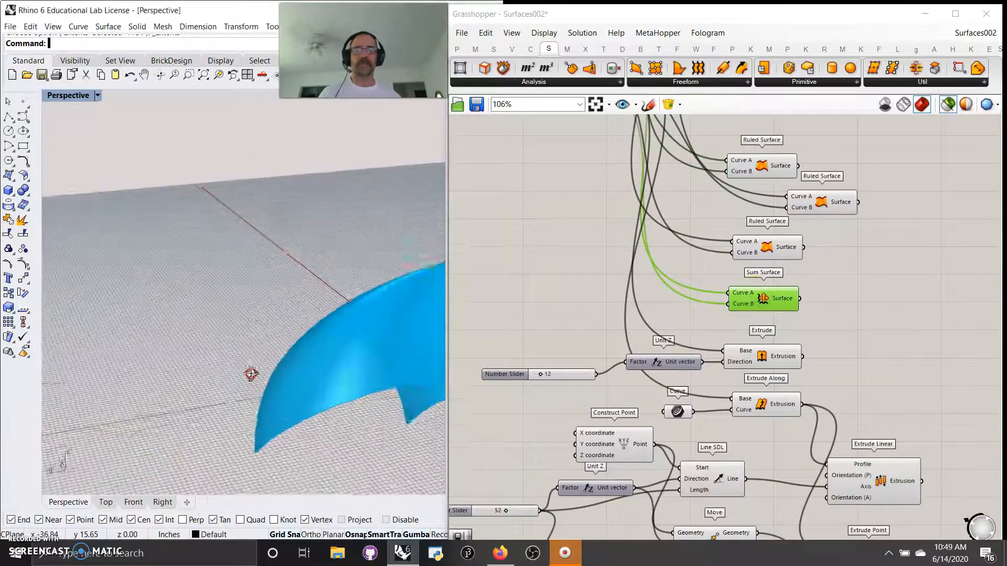
right_drag(241, 368, 303, 390)
scroll(234, 368, down, 6)
- Select all the curve parameters feeding the Merge components to preview the source curves together
right_drag(606, 295, 651, 477)
drag(611, 241, 626, 170)
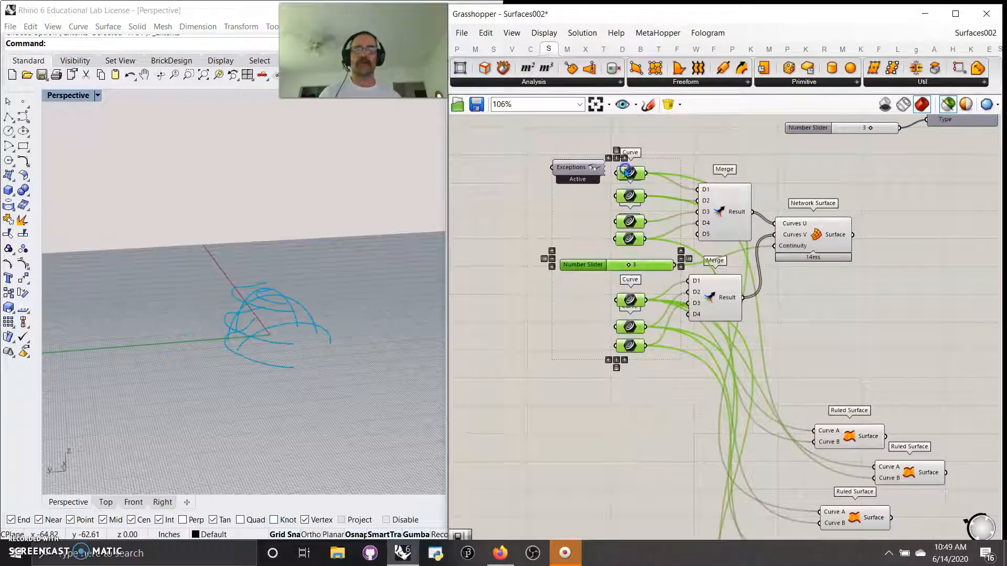
right_drag(612, 451, 590, 364)
- Widen the Rhino window and its side panel, and show the layer list
drag(446, 305, 577, 322)
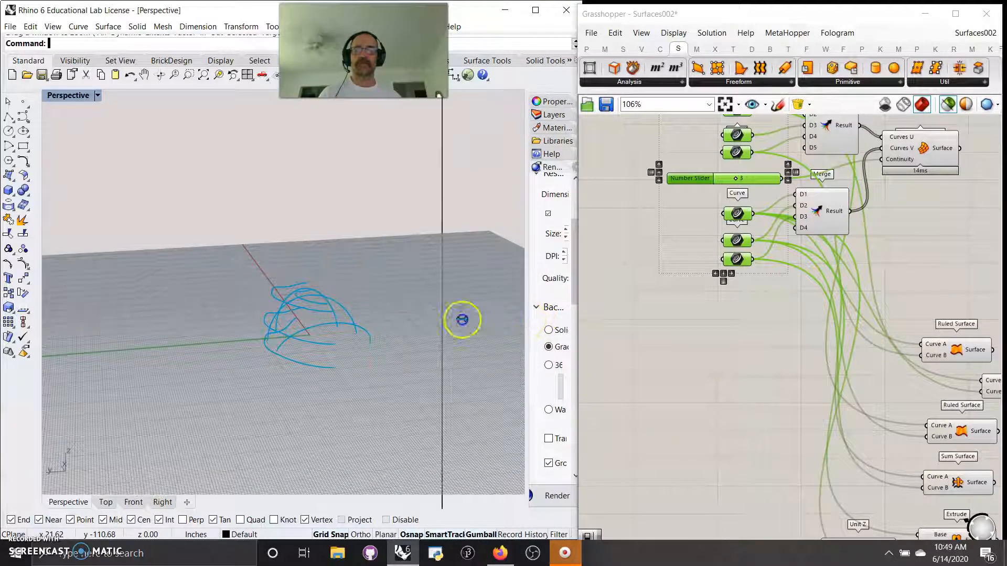
drag(461, 319, 422, 320)
click(452, 101)
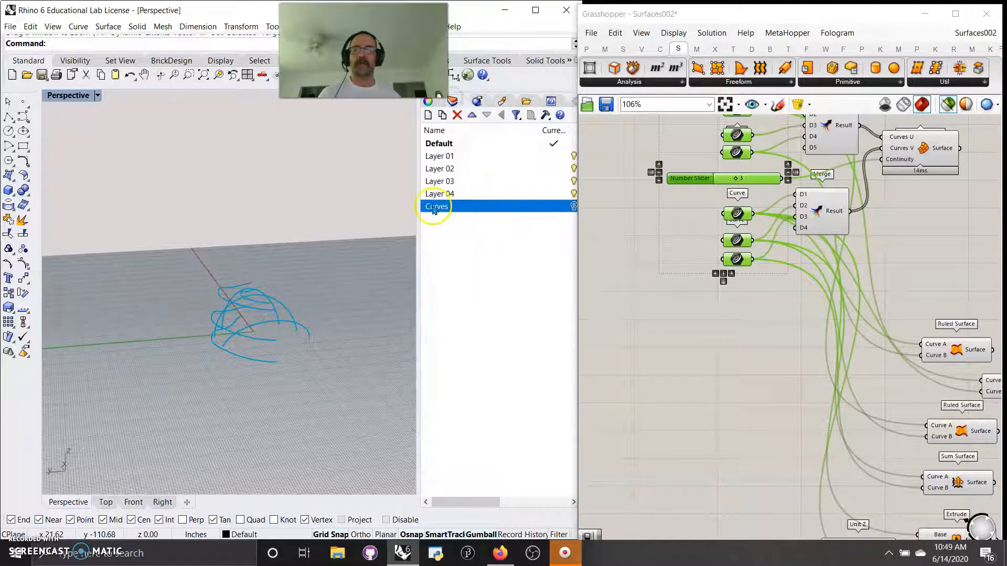
- Toggle the visibility of the Curves layer and show all hidden objects in the Rhino model
click(574, 206)
click(573, 206)
click(151, 128)
click(74, 60)
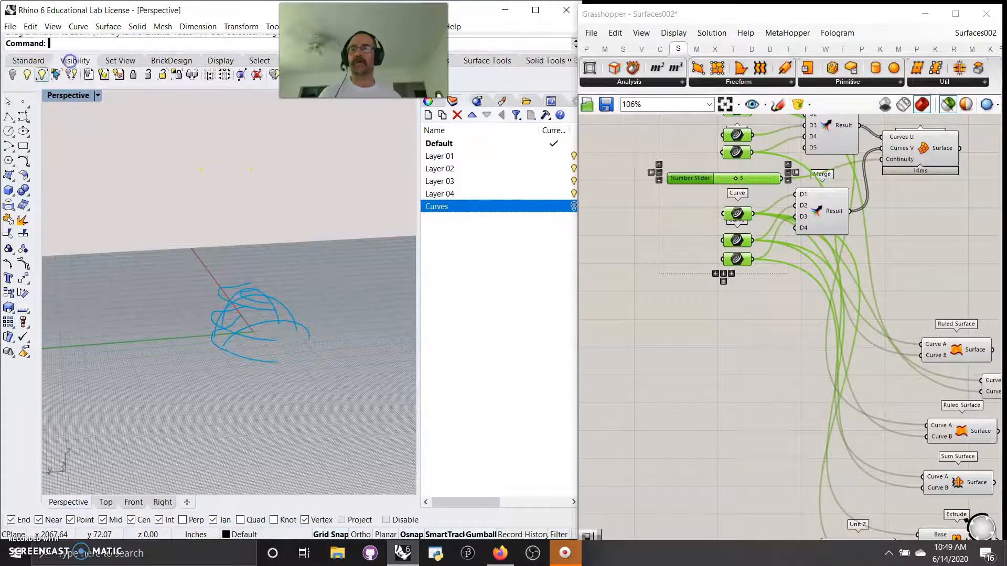
click(24, 77)
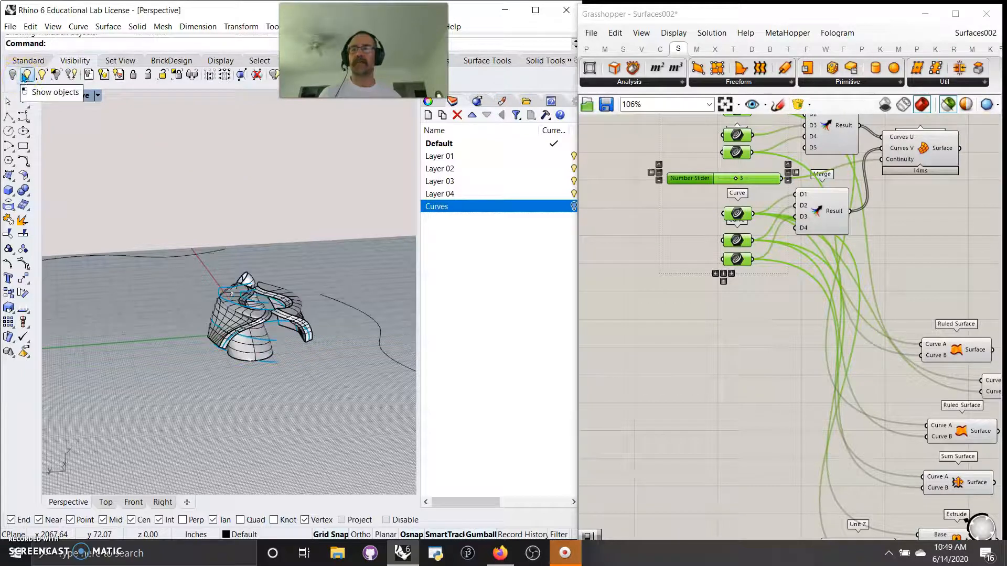
- Hide all the baked surfaces and curves in the Perspective viewport, leaving only the Grasshopper preview
click(12, 74)
drag(349, 409, 134, 161)
click(13, 74)
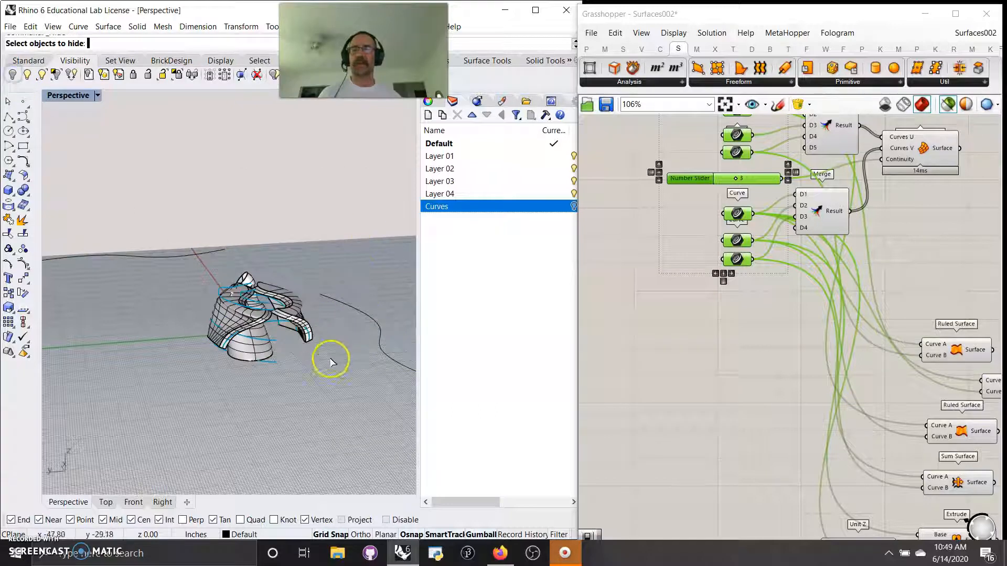
drag(345, 387, 153, 205)
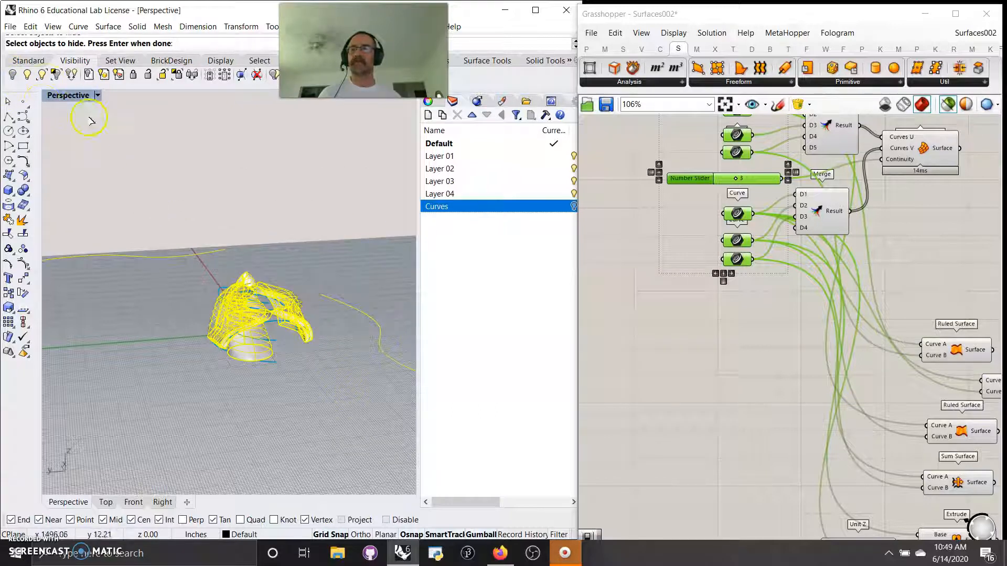
click(13, 74)
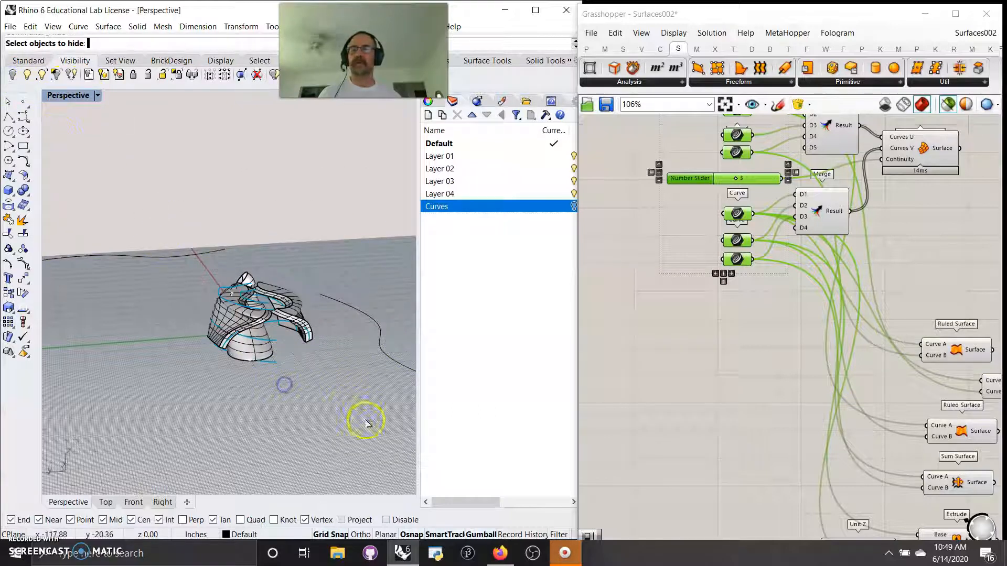
key(Escape)
drag(385, 415, 137, 206)
click(12, 74)
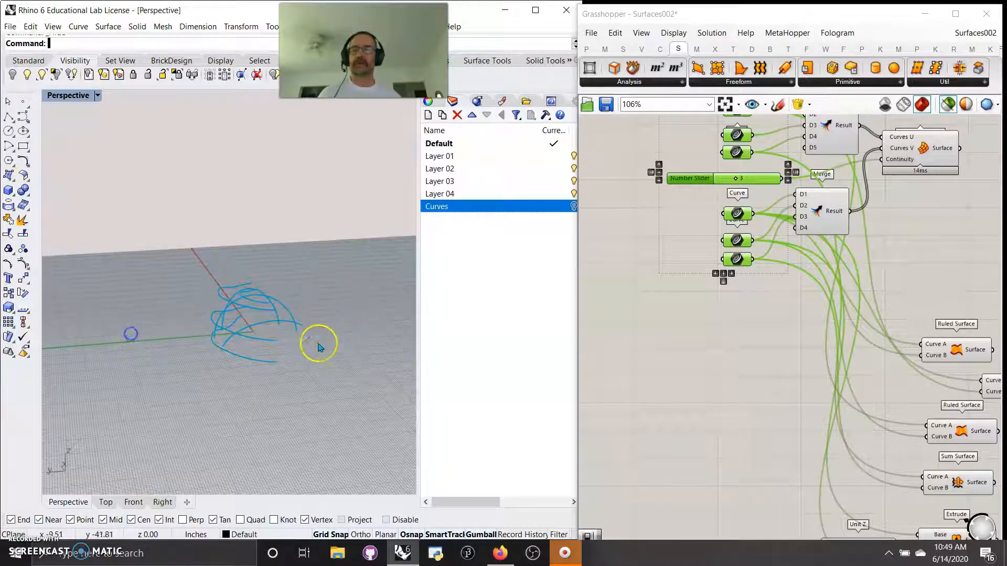
- Preview the Extrude component's surface and set the number slider feeding its Unit Z direction to 23
click(701, 381)
right_drag(719, 386, 614, 292)
right_drag(678, 381, 651, 217)
right_drag(727, 243, 820, 226)
click(917, 270)
right_drag(358, 363, 337, 359)
scroll(300, 358, up, 4)
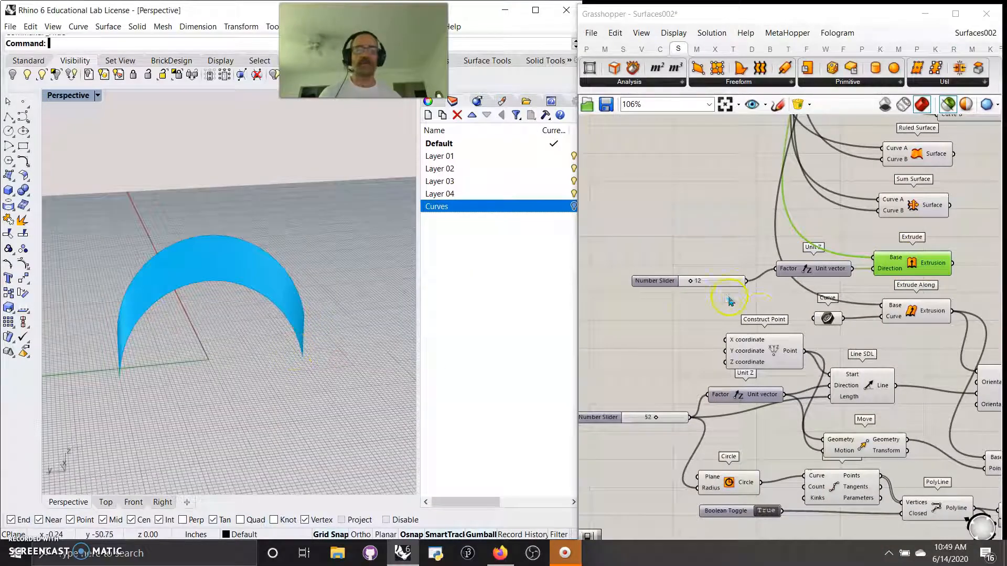
drag(693, 287, 697, 284)
right_drag(381, 351, 232, 388)
- Preview the Extrude Linear surface along with the Line SDL component that serves as its axis
right_drag(652, 380, 637, 303)
click(706, 306)
right_drag(848, 294, 807, 272)
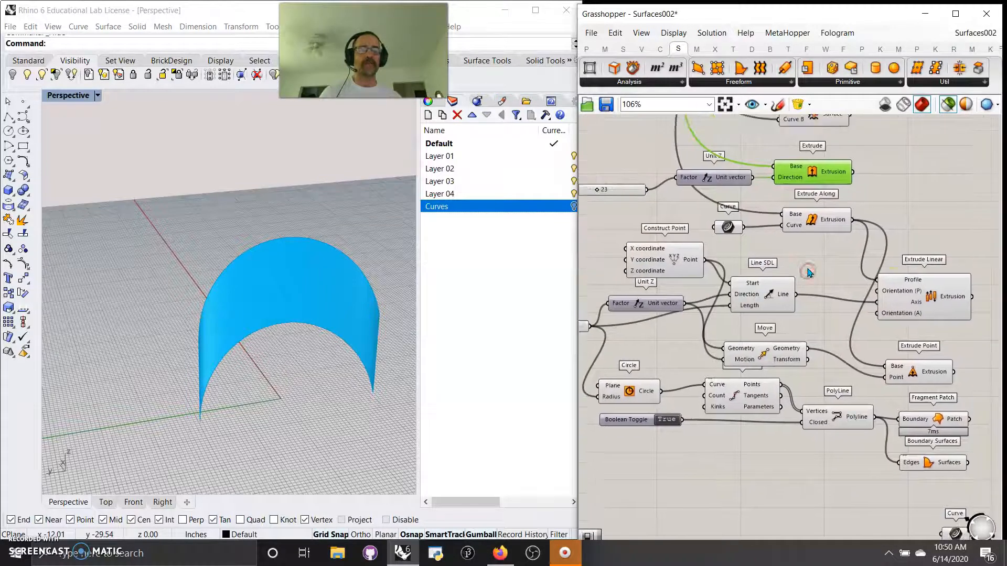
click(929, 298)
click(265, 301)
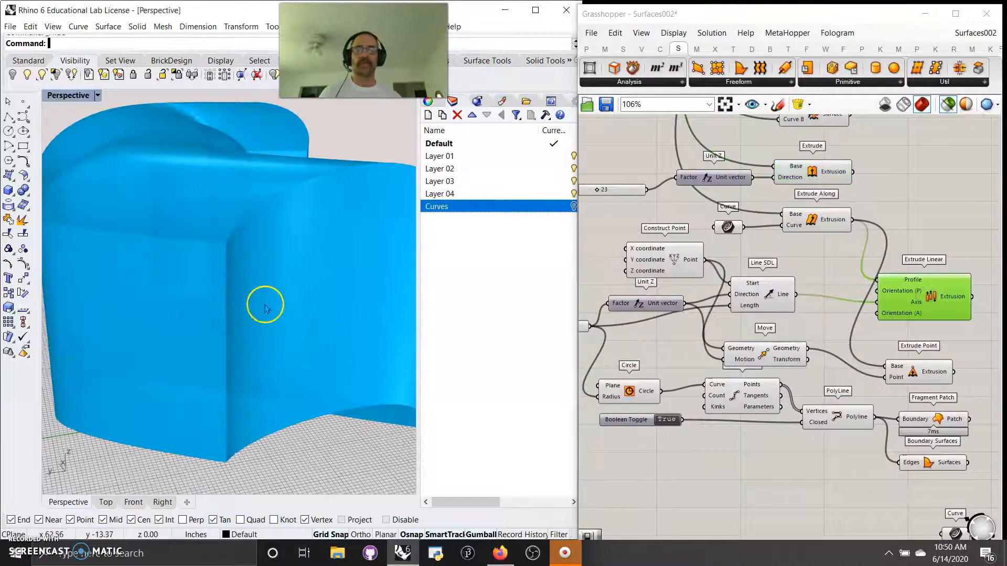
scroll(265, 301, down, 3)
right_drag(659, 335, 710, 338)
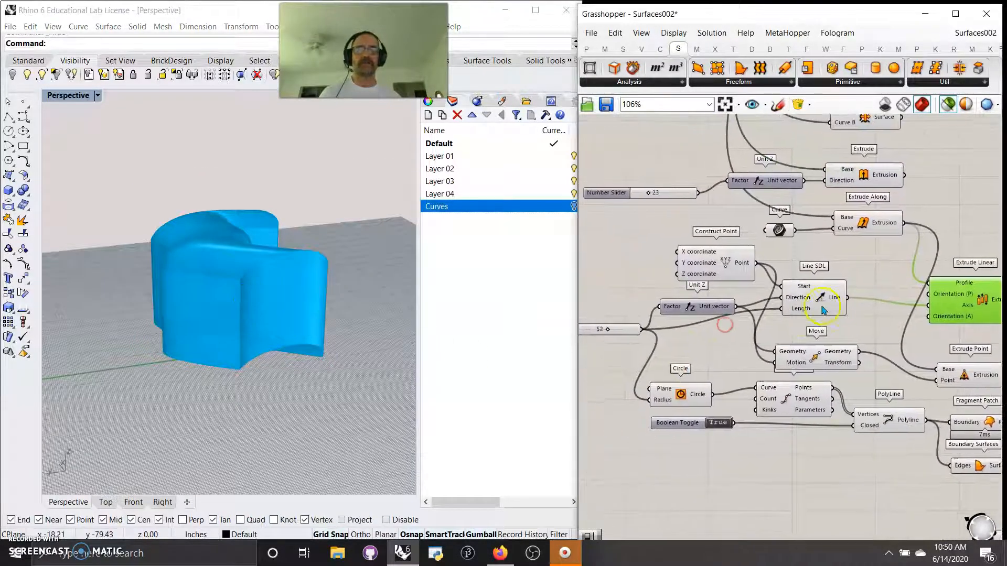
click(819, 306)
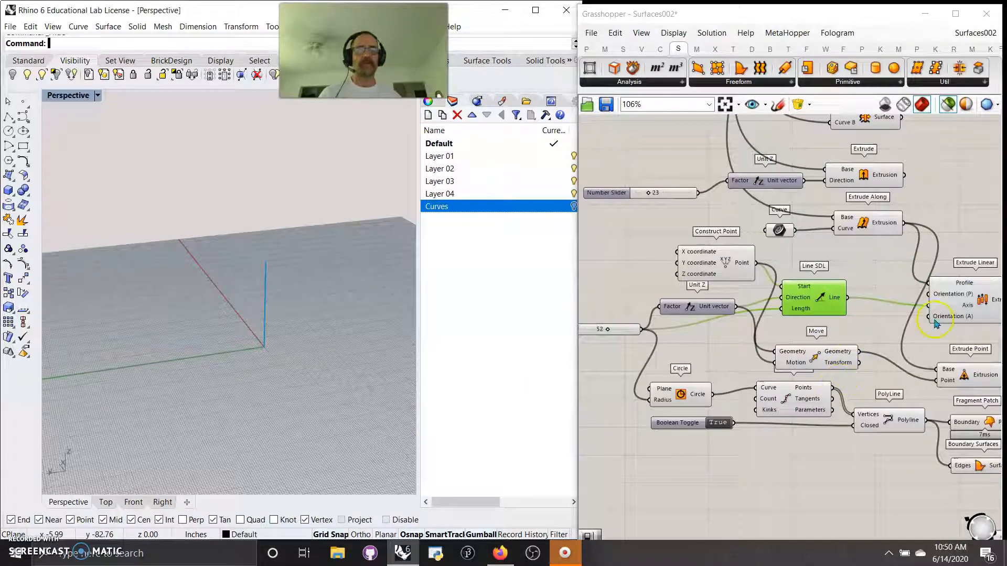
click(967, 303)
- Set the number slider controlling the Line SDL length to 28 to change the linear extrusion's height
right_drag(703, 350, 748, 338)
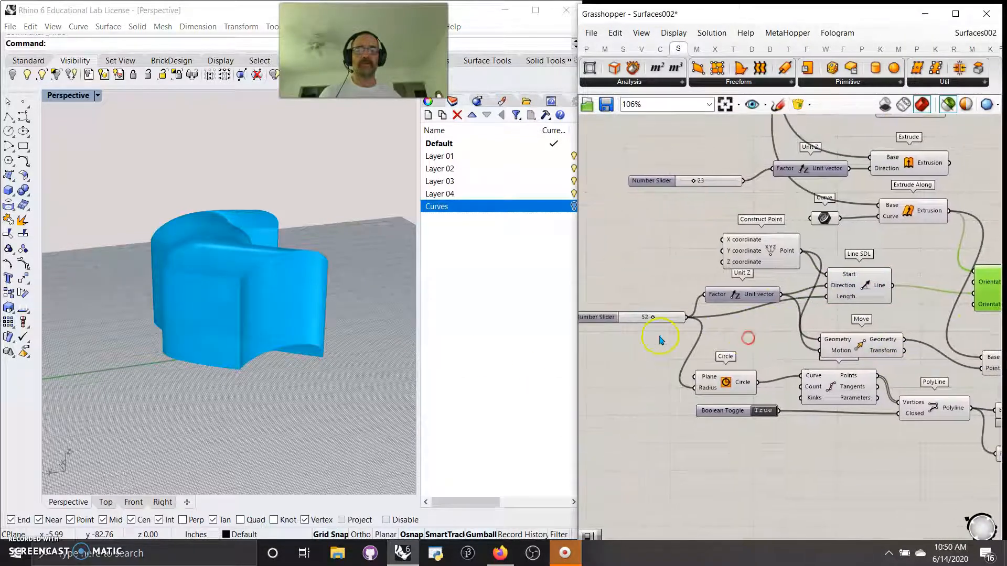
mouse_move(651, 321)
mouse_down()
mouse_move(669, 320)
mouse_move(639, 322)
mouse_up()
right_drag(740, 334, 690, 294)
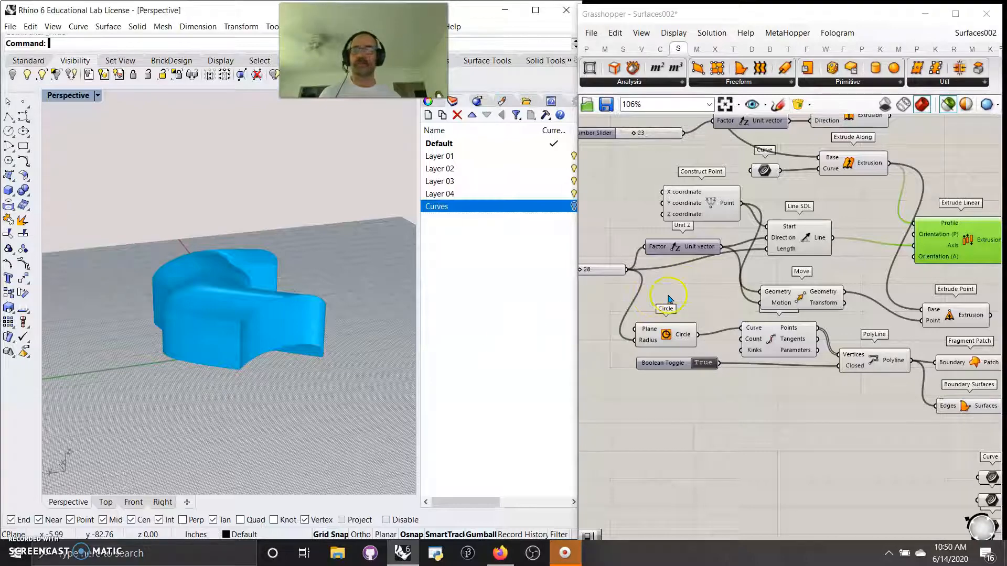
mouse_move(304, 371)
right_down()
mouse_move(314, 372)
mouse_move(322, 398)
mouse_move(319, 375)
mouse_move(284, 370)
mouse_move(317, 369)
right_up()
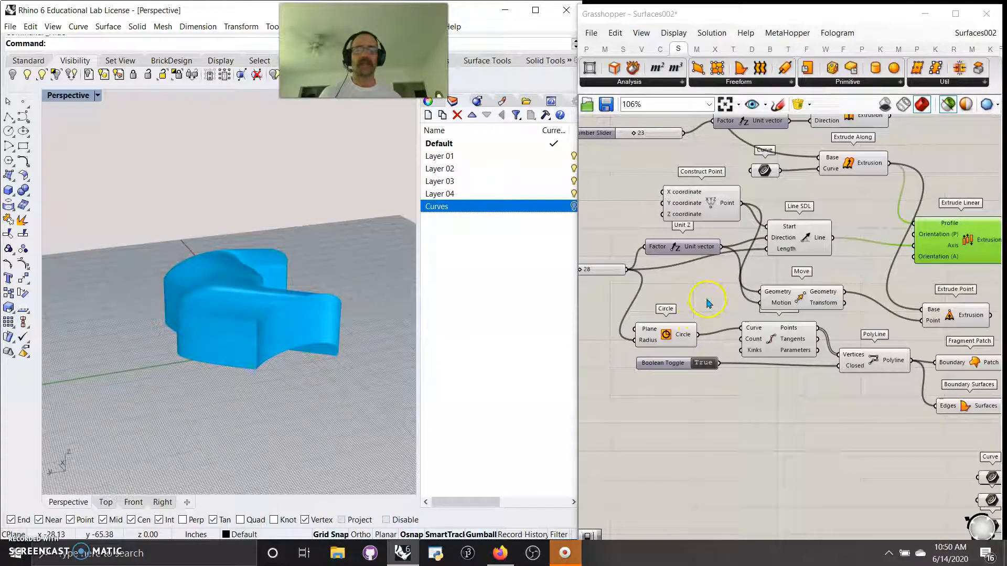
- Preview the Extrude Point surface and set the number slider controlling its apex height to 47
scroll(705, 296, down, 2)
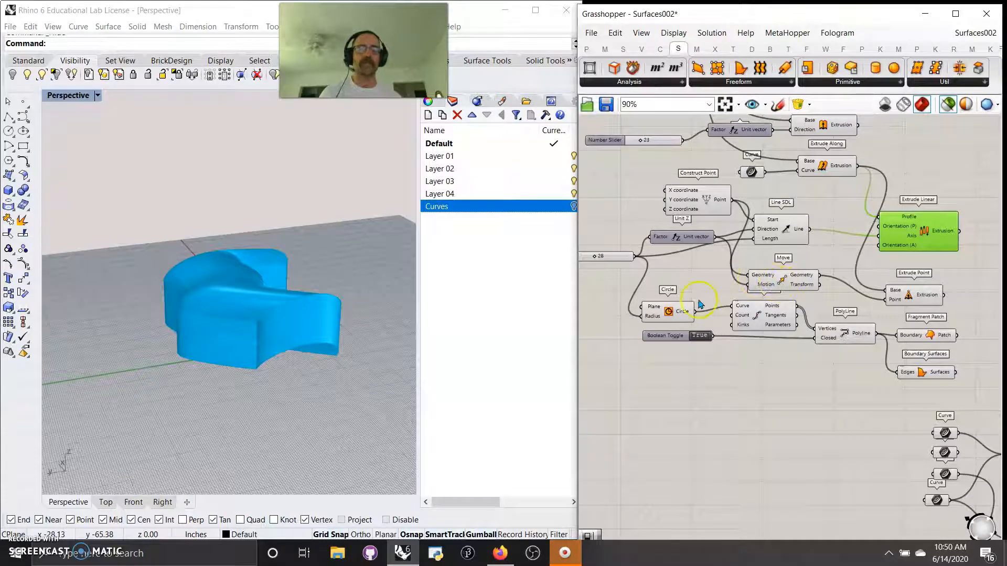
right_drag(712, 281, 726, 267)
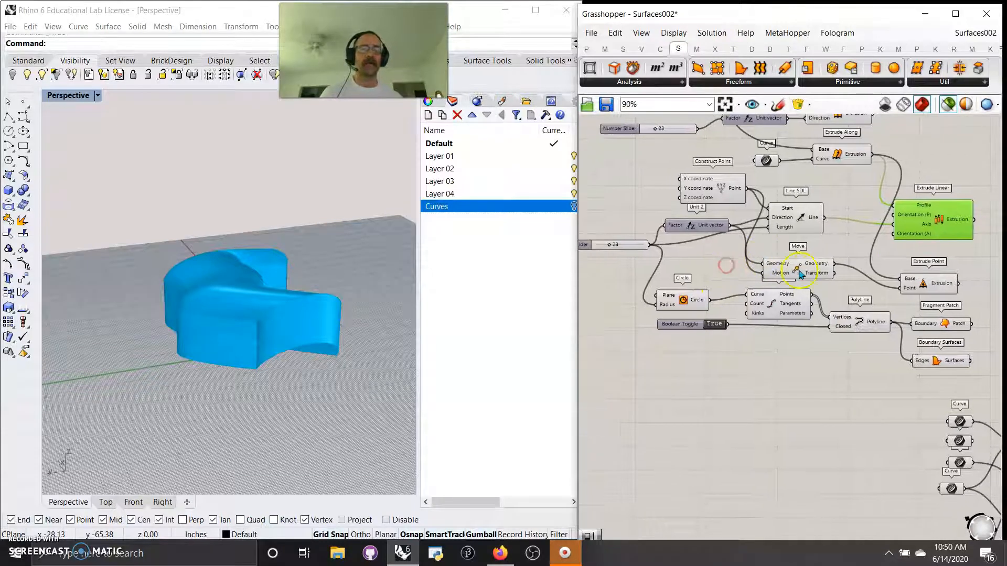
click(934, 284)
click(325, 377)
right_drag(325, 378, 322, 378)
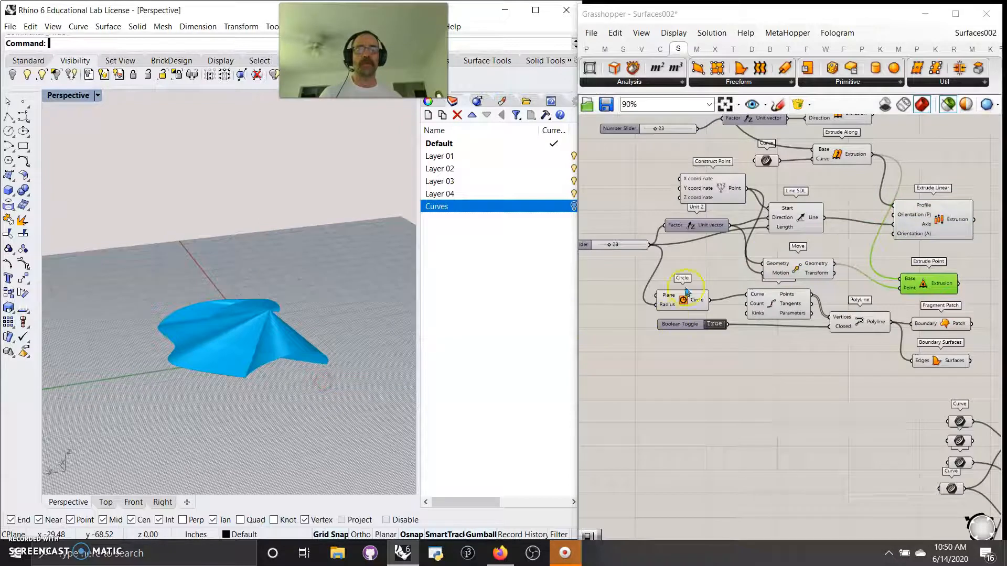
drag(609, 245, 620, 247)
- Preview the Circle component and the Fragment Patch surface built from the closed polyline
right_drag(810, 388, 795, 357)
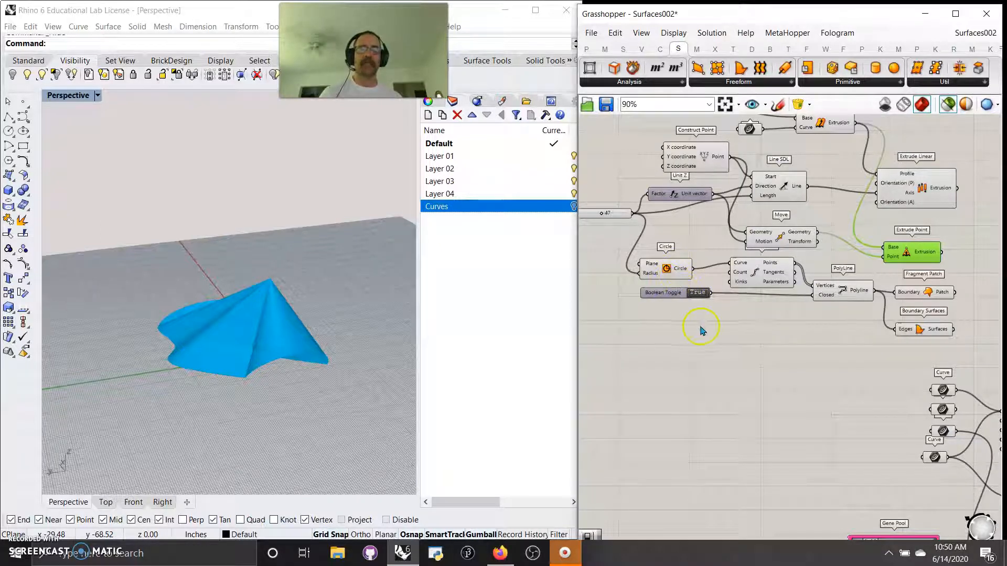
click(672, 270)
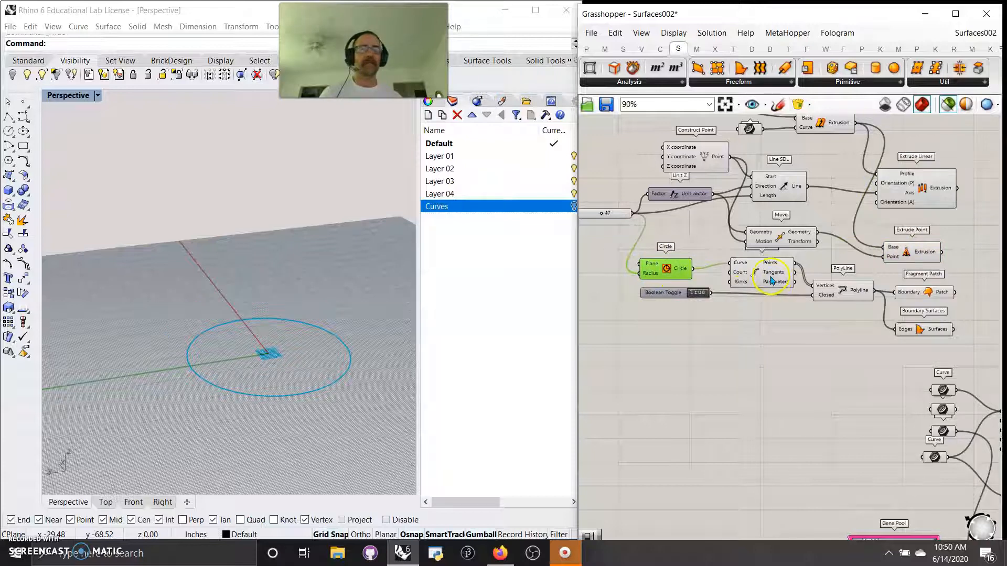
scroll(928, 299, up, 2)
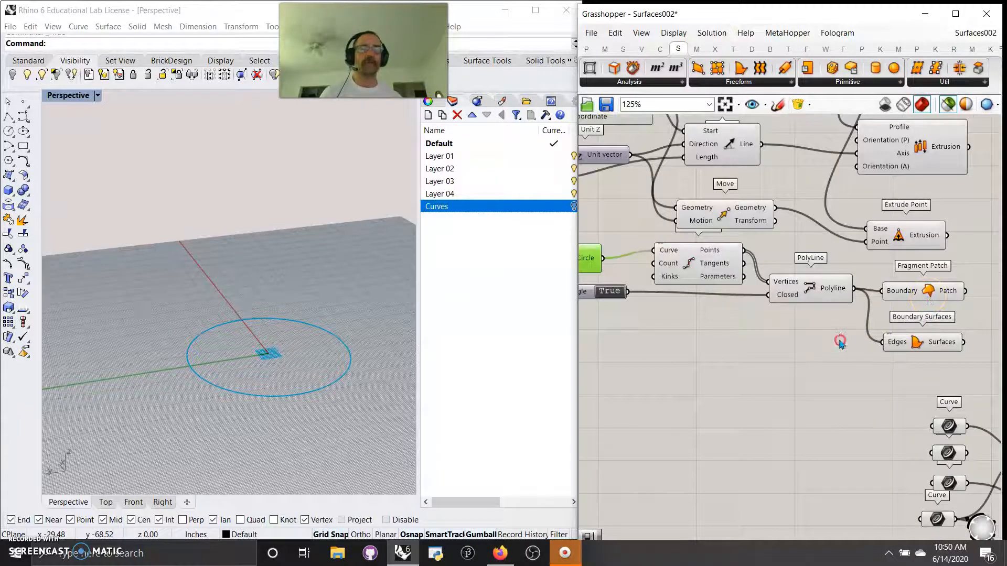
scroll(839, 342, up, 1)
click(950, 293)
right_drag(337, 420, 347, 410)
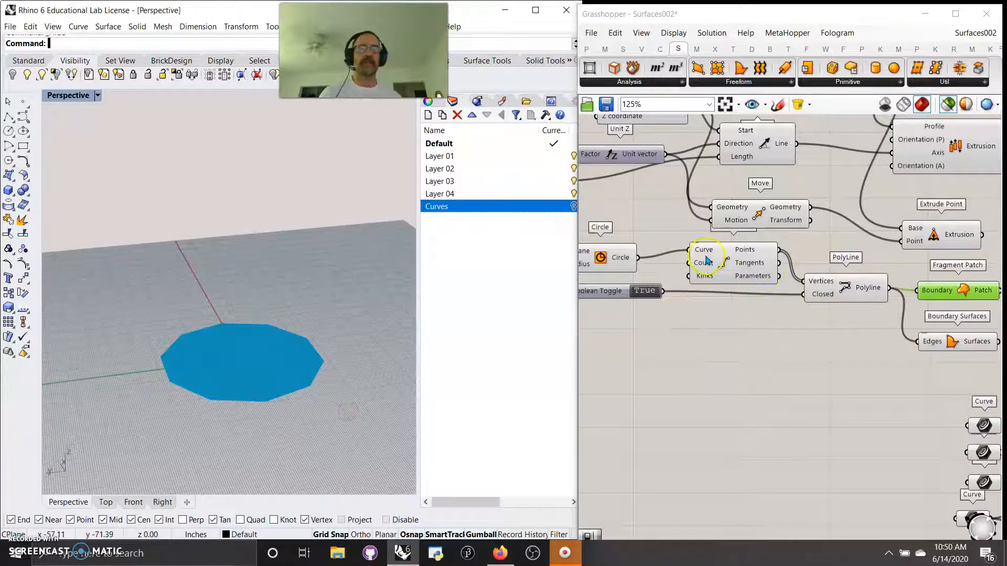
- Compare the Boundary Surfaces result with the Fragment Patch result and the source circle
right_drag(932, 300, 875, 293)
click(896, 329)
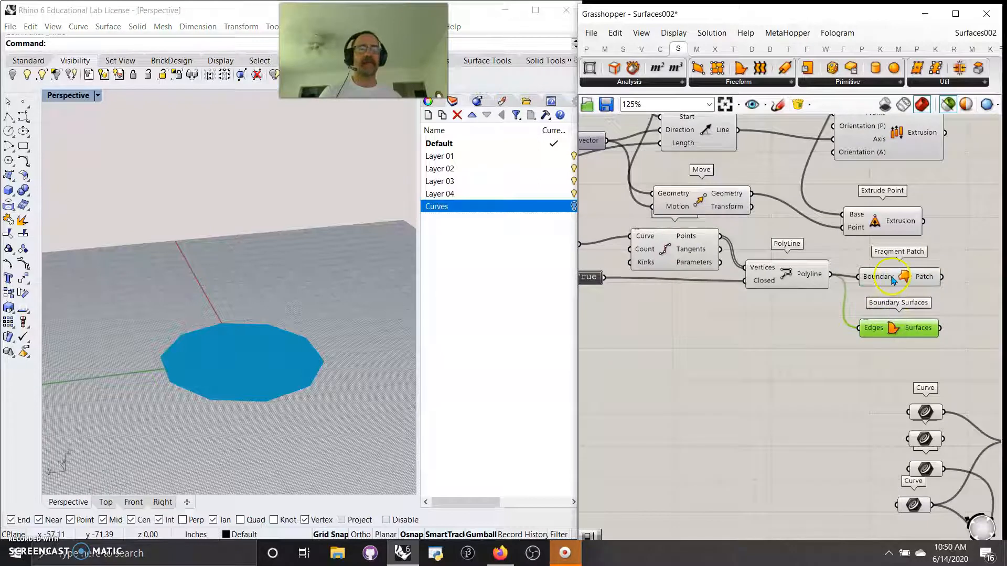
click(893, 278)
right_drag(754, 362, 812, 373)
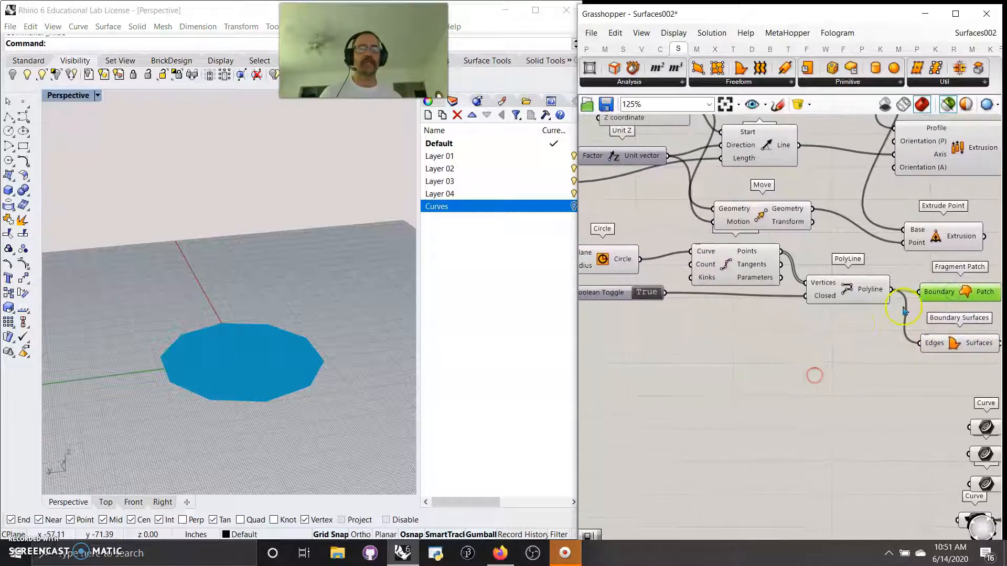
right_drag(701, 350, 747, 353)
click(655, 268)
right_drag(811, 366, 611, 286)
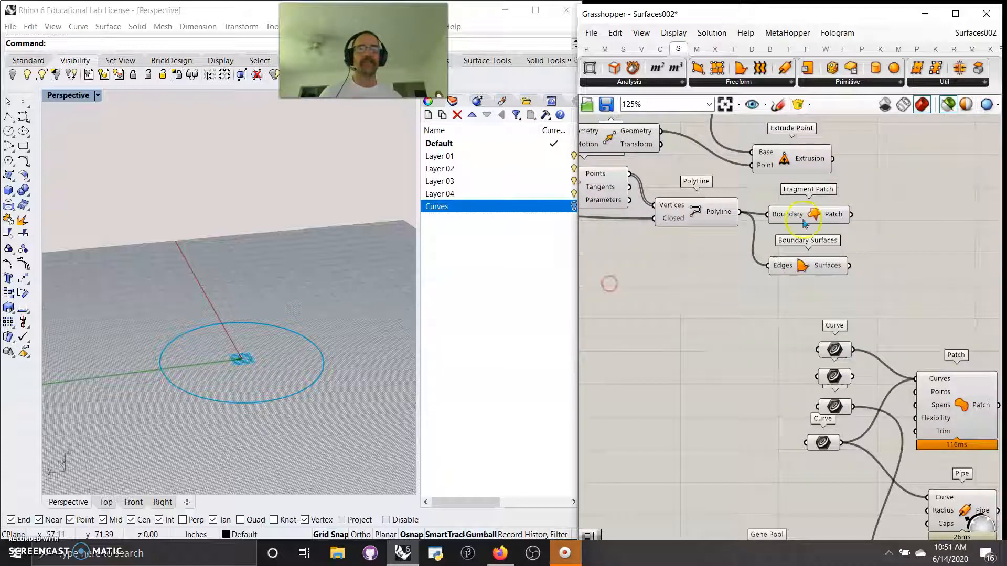
click(803, 214)
click(801, 266)
- Select the four Curve parameters beside the Patch component and align them along their left edges
right_drag(798, 266, 677, 227)
drag(768, 288, 707, 161)
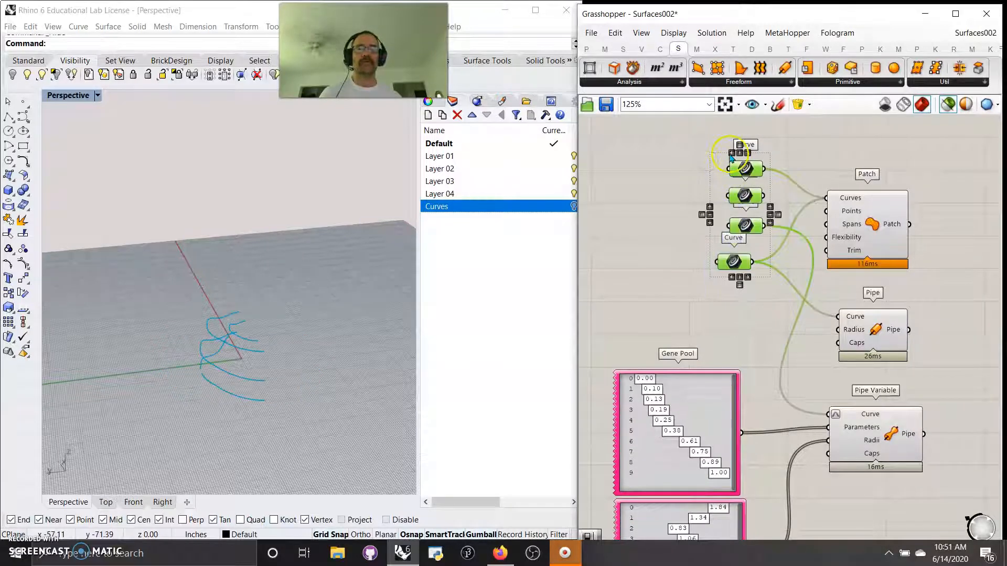
click(732, 154)
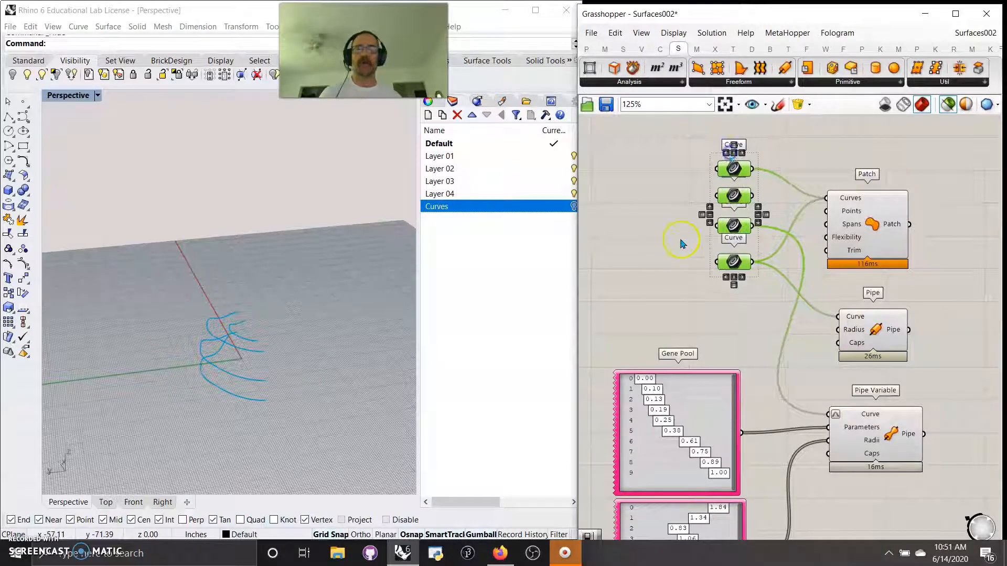
click(700, 304)
- Preview the Patch surface, bake it into Rhino with the default attributes, and examine the baked surface
click(864, 230)
right_drag(374, 387, 379, 379)
right_click(894, 224)
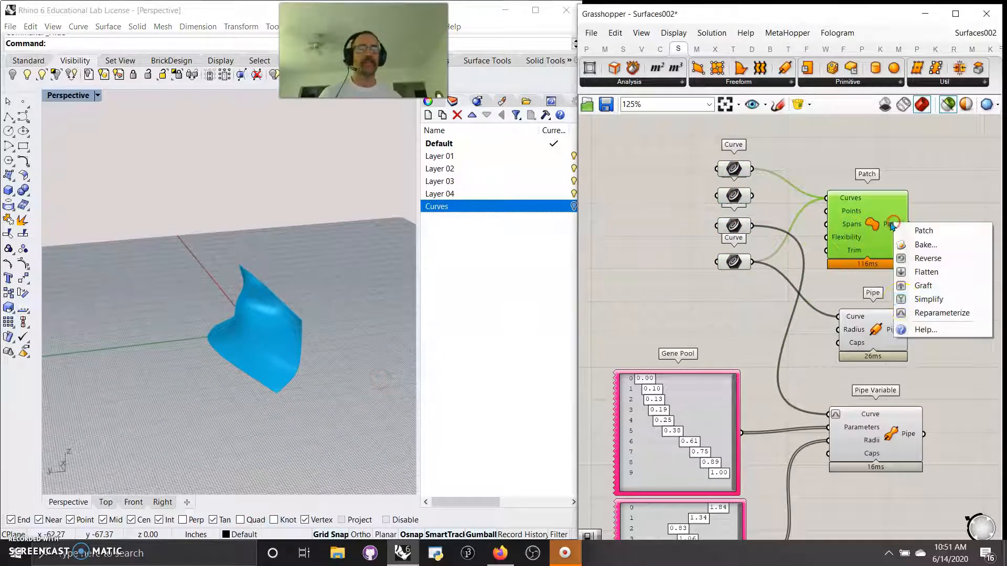
click(921, 245)
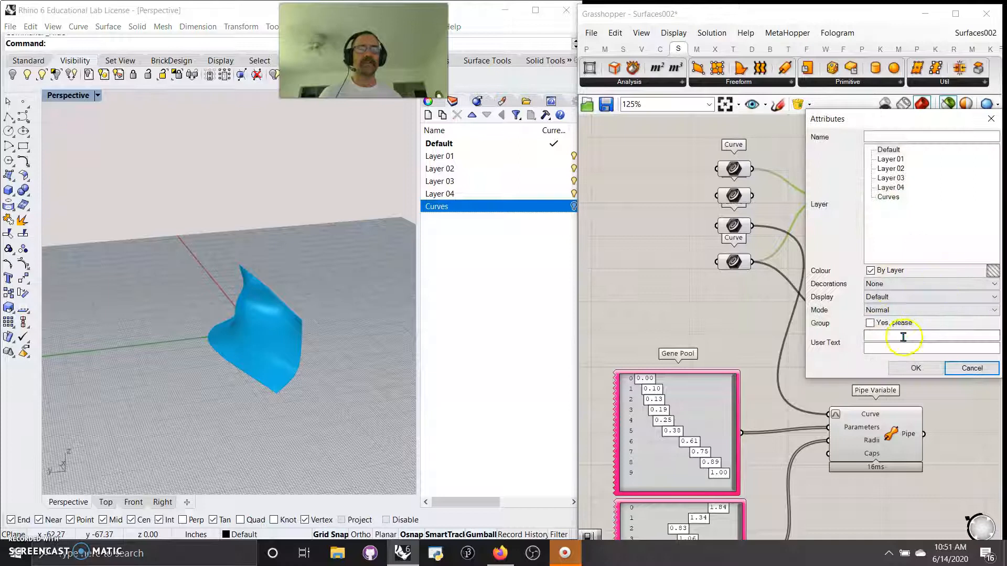
click(917, 373)
mouse_move(315, 387)
right_down()
mouse_move(344, 384)
mouse_move(307, 387)
right_up()
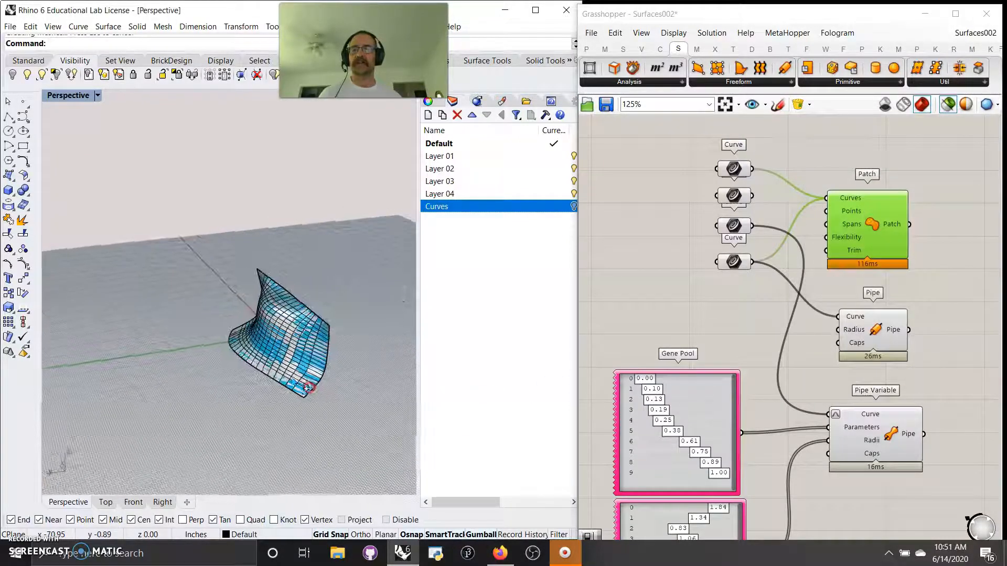
scroll(285, 368, up, 7)
scroll(285, 367, down, 3)
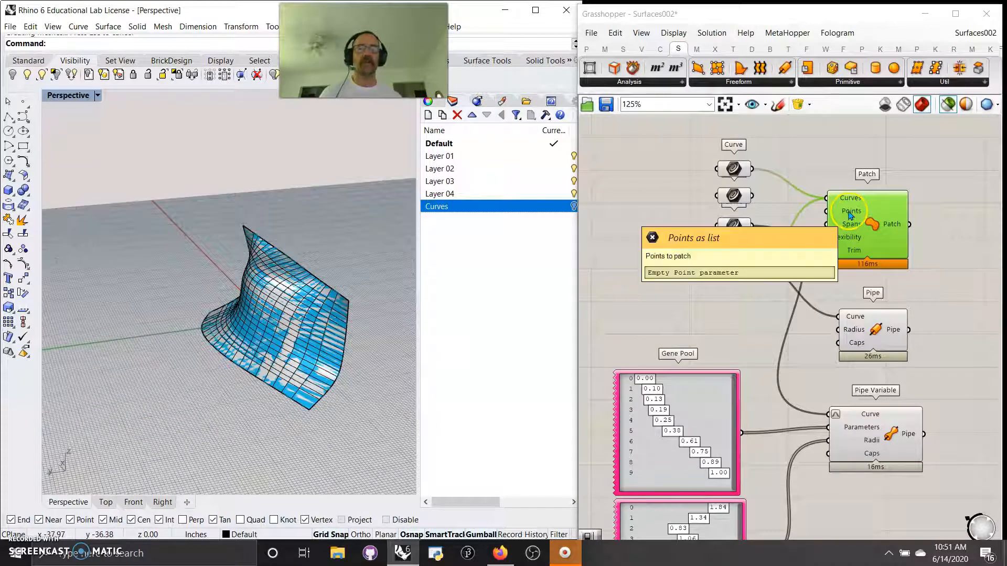
- Deselect the Patch component and delete the baked patch surface from the Rhino model
mouse_move(849, 228)
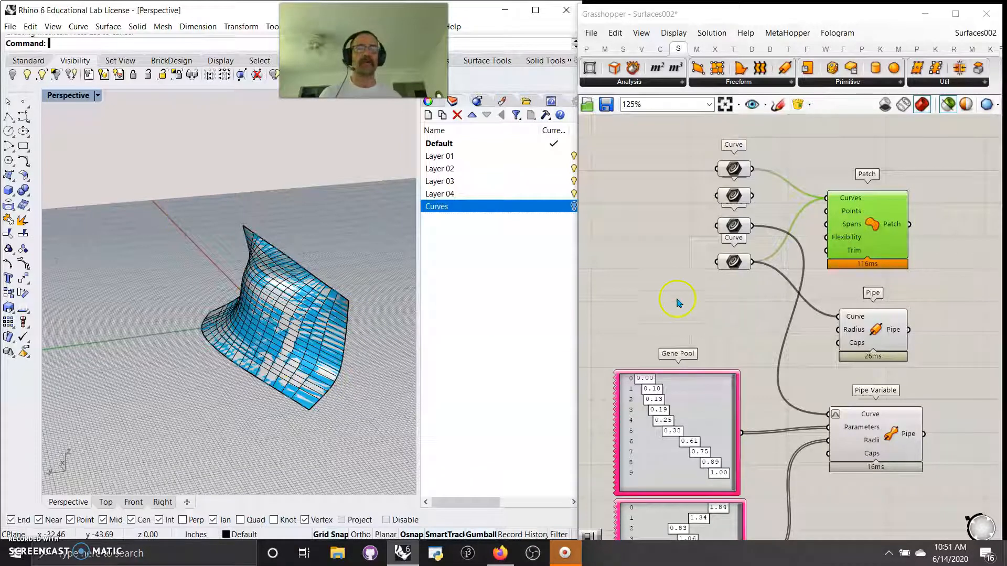
click(634, 249)
double_click(633, 250)
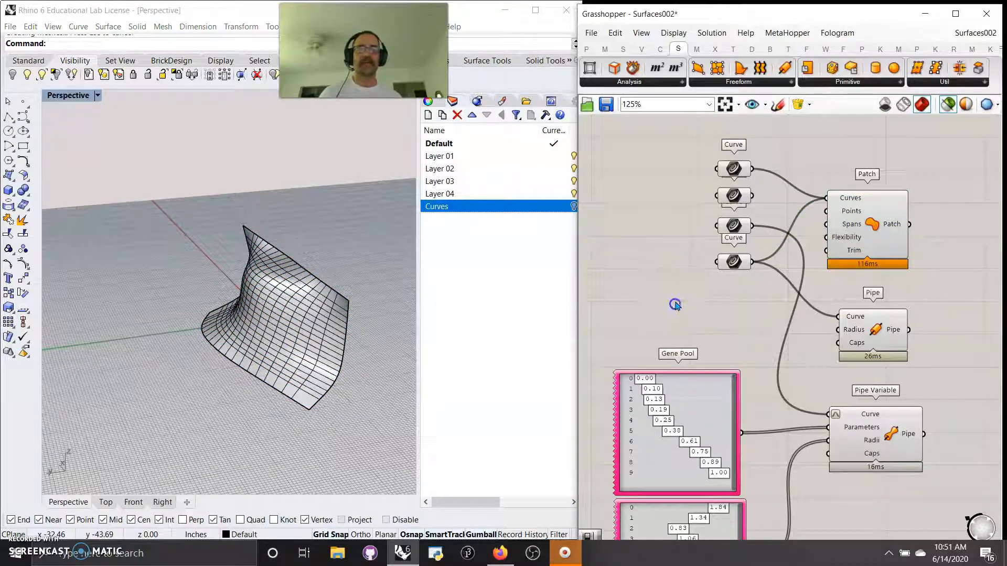
mouse_move(894, 229)
click(250, 320)
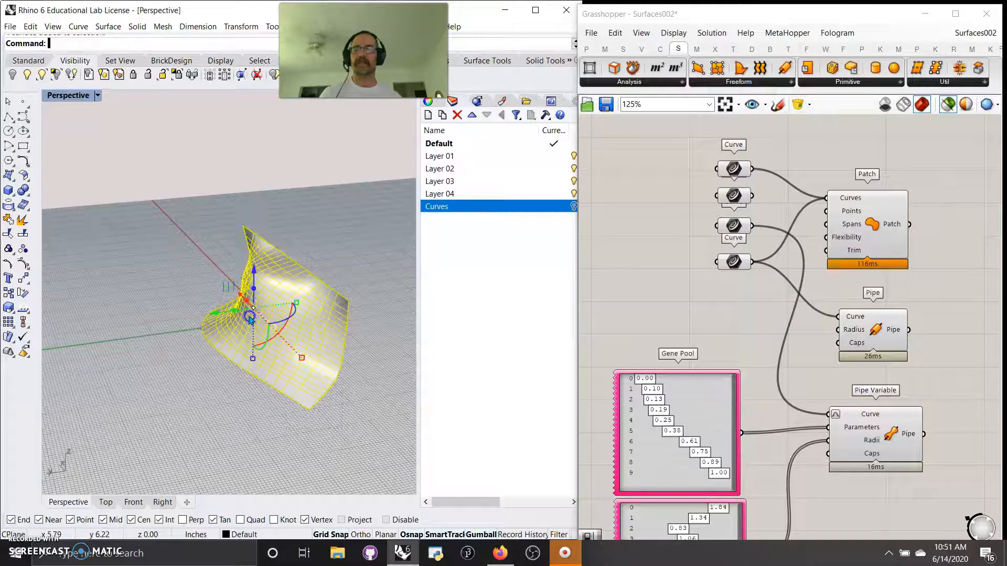
key(Delete)
click(608, 312)
- Replace the curves feeding the Patch component with the second and third Curve parameters and examine the surface
right_drag(797, 378, 791, 343)
click(844, 222)
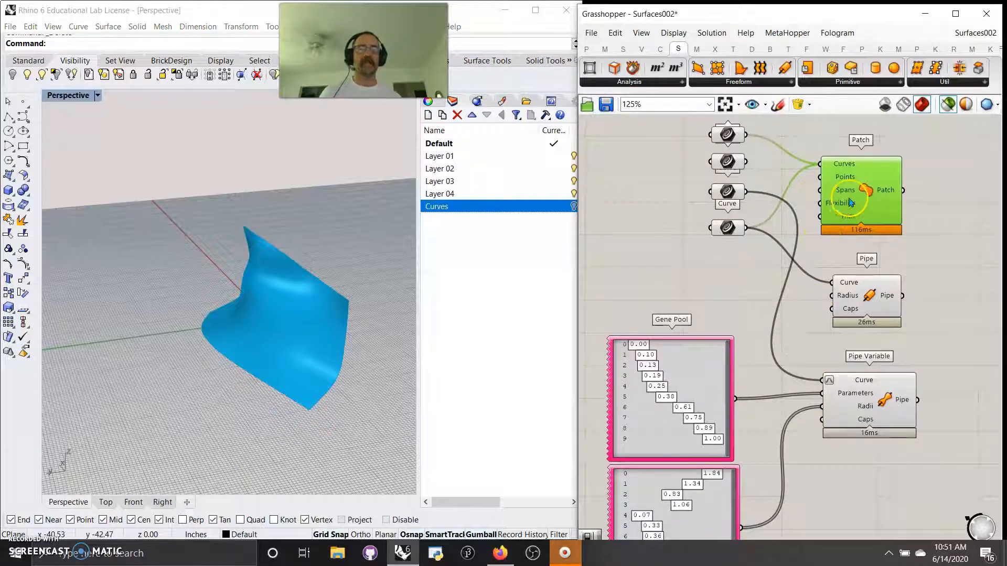
drag(784, 163, 812, 163)
shift+drag(750, 190, 820, 164)
right_drag(355, 327, 296, 328)
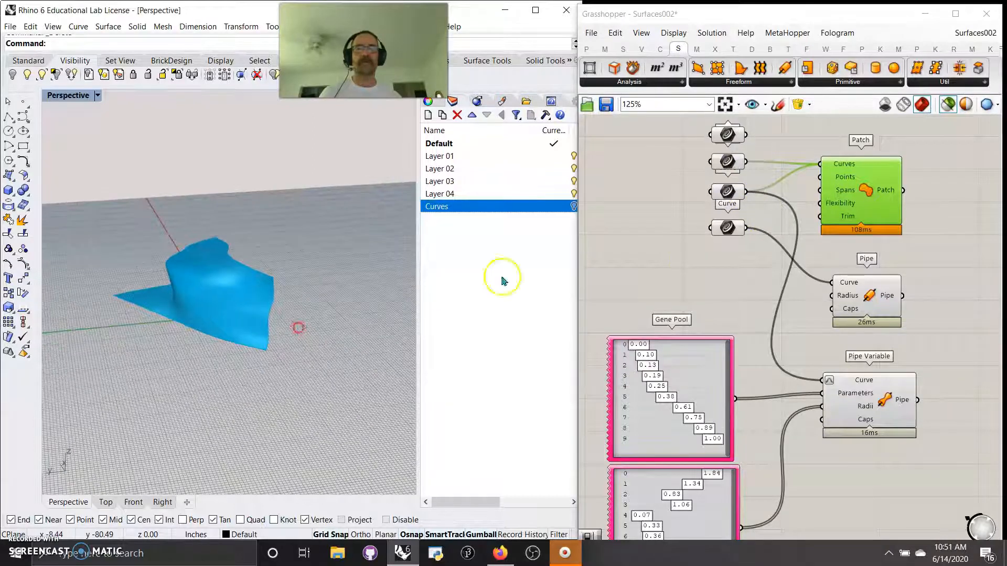
- Add the fourth Curve parameter to the Patch component's Curves input and examine the surface
shift+drag(751, 229, 820, 164)
right_drag(234, 374, 209, 375)
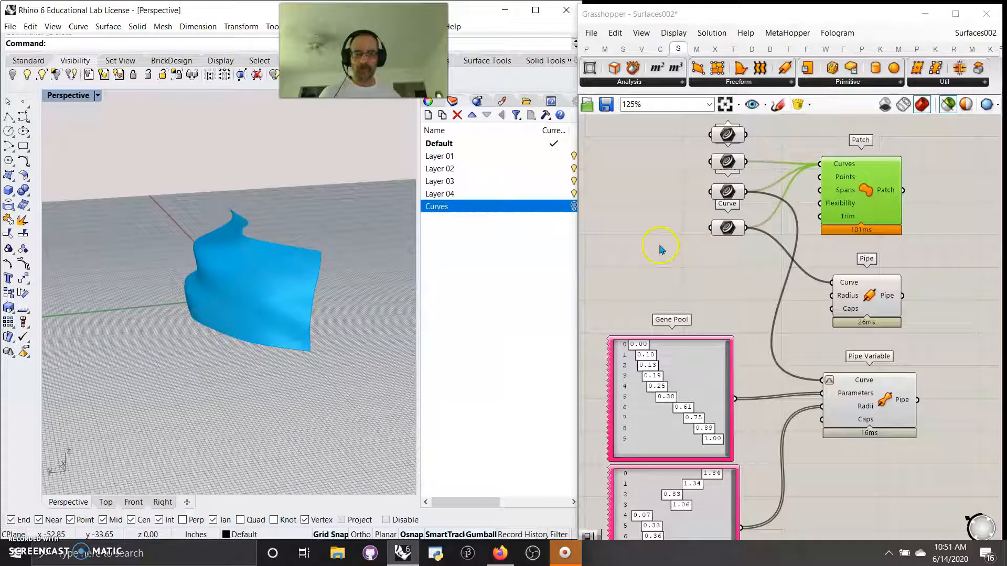
right_drag(661, 249, 666, 257)
- Bake the Patch surface built from three curves into Rhino with the default attributes and examine it
right_click(881, 202)
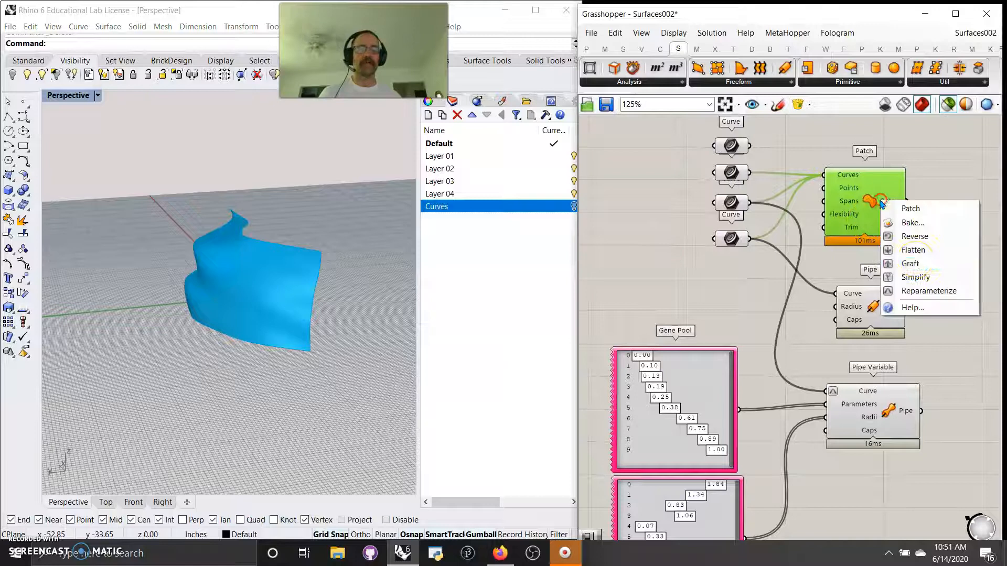
click(912, 222)
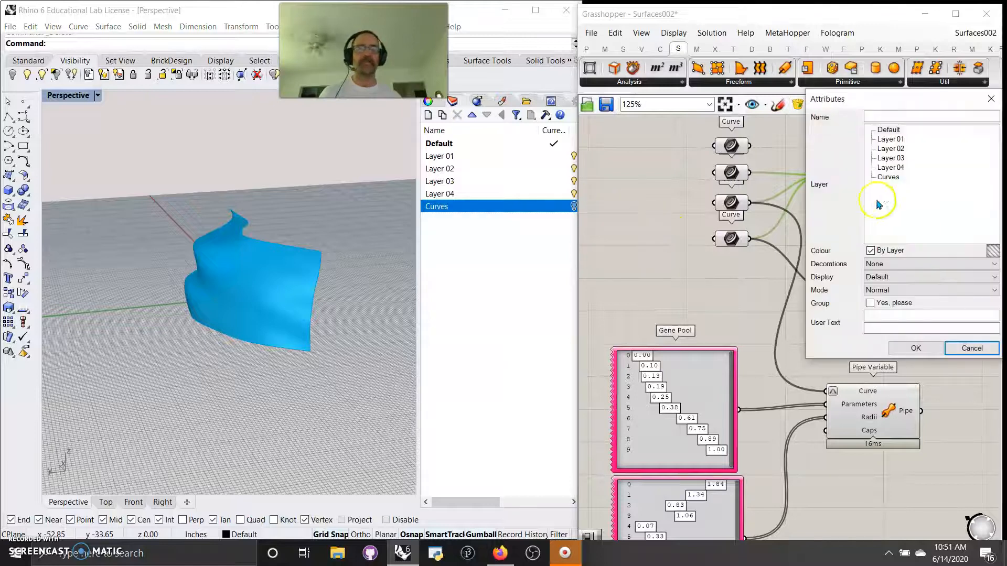
click(914, 347)
right_drag(248, 378, 382, 314)
- Deselect the Patch component and delete its baked surface from the Rhino model
click(681, 308)
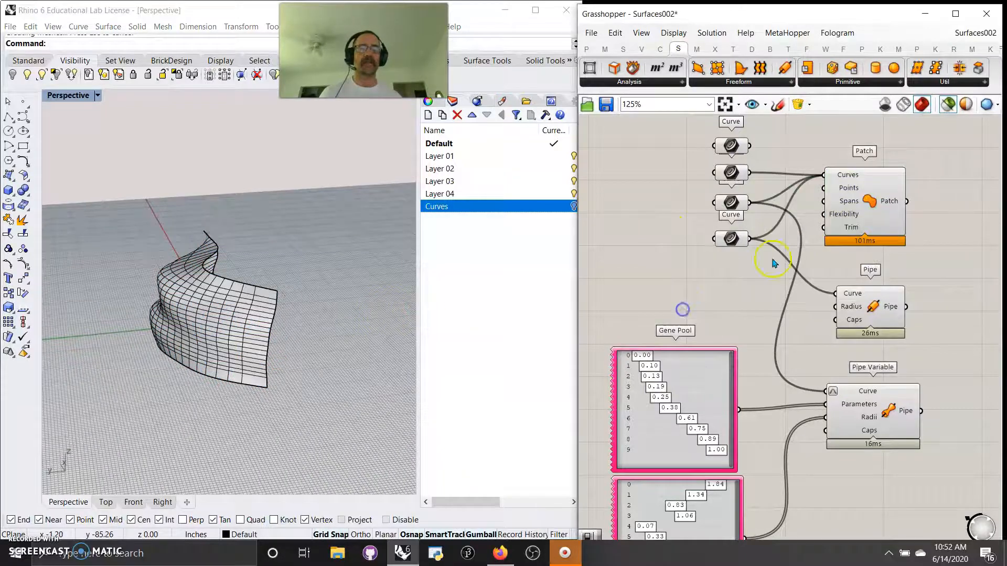
click(179, 322)
key(Delete)
- Preview the Pipe component's surface and examine it up close in the perspective view
right_drag(740, 330, 745, 257)
click(886, 235)
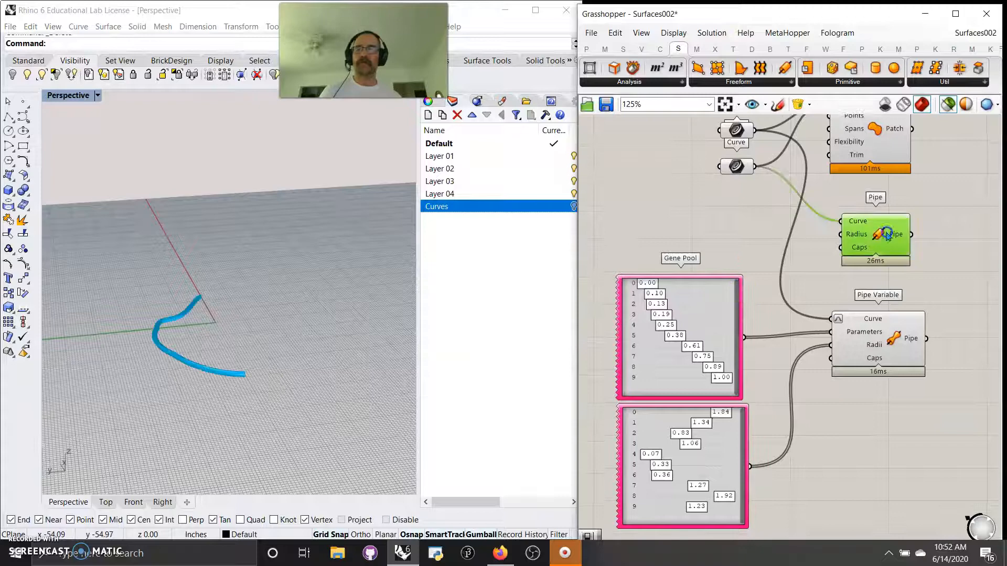
scroll(220, 371, up, 9)
mouse_move(209, 372)
right_down()
mouse_move(227, 362)
mouse_move(214, 366)
right_up()
- Preview the Pipe Variable surface and examine how its thickness varies together with the two gene pools feeding it
click(866, 350)
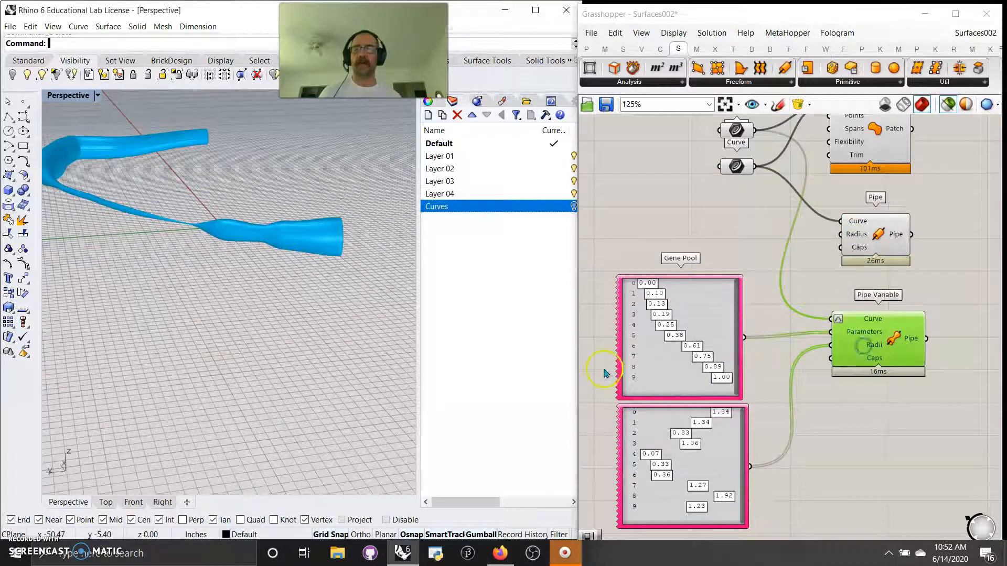
right_drag(320, 336, 290, 331)
right_drag(780, 458, 795, 375)
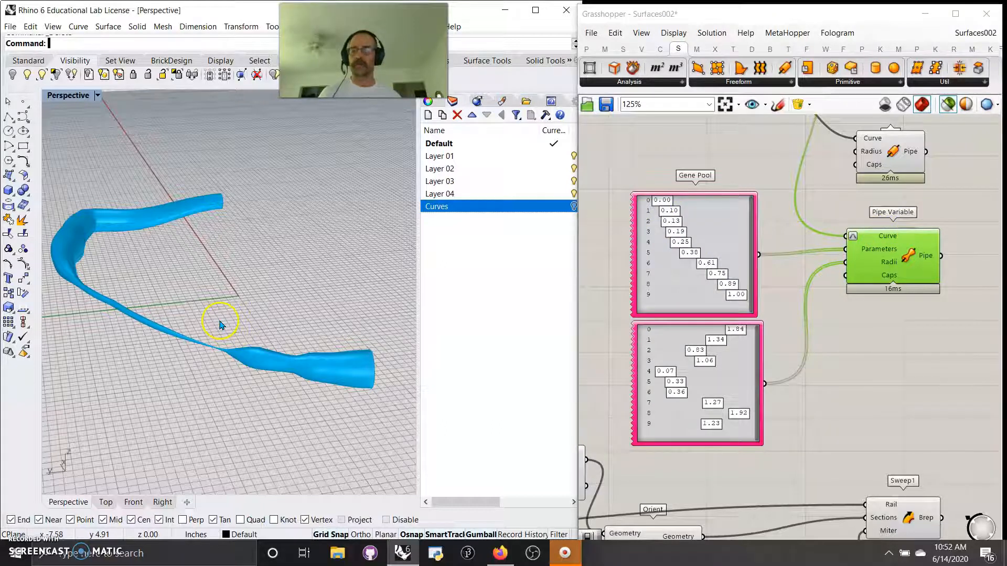
shift+right_drag(212, 321, 212, 319)
scroll(791, 382, down, 3)
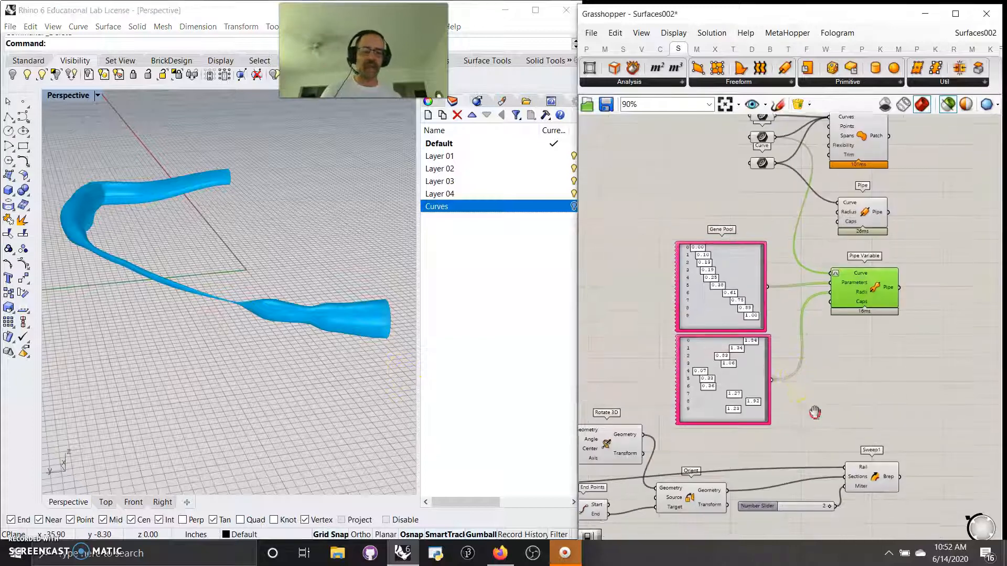
- Widen the Grasshopper window over the Rhino layer list and preview the Sweep1 surface
right_drag(841, 295, 862, 246)
right_drag(882, 284, 949, 187)
scroll(864, 214, down, 3)
drag(575, 288, 411, 287)
scroll(617, 268, up, 3)
right_drag(617, 269, 676, 299)
click(969, 276)
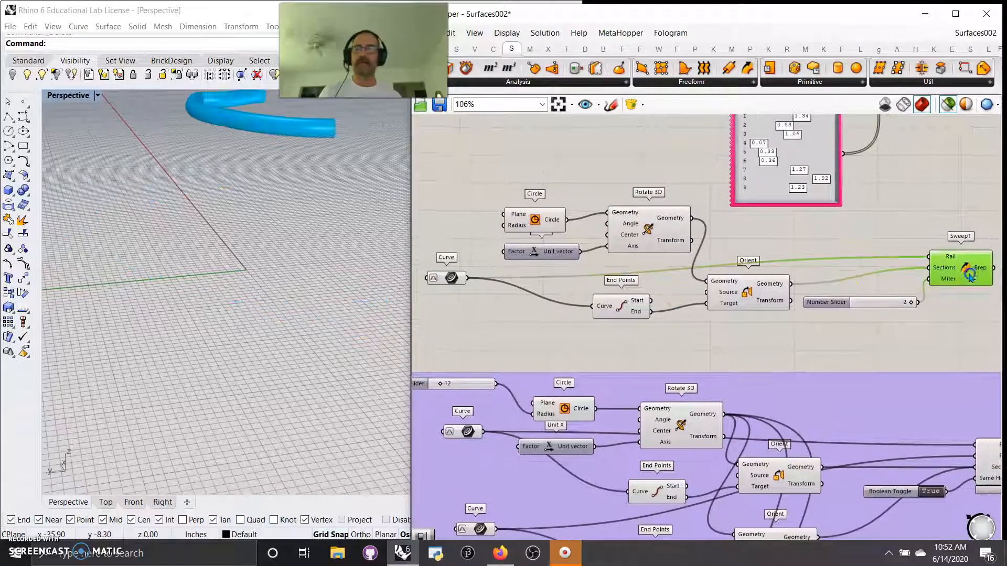
right_drag(272, 263, 288, 244)
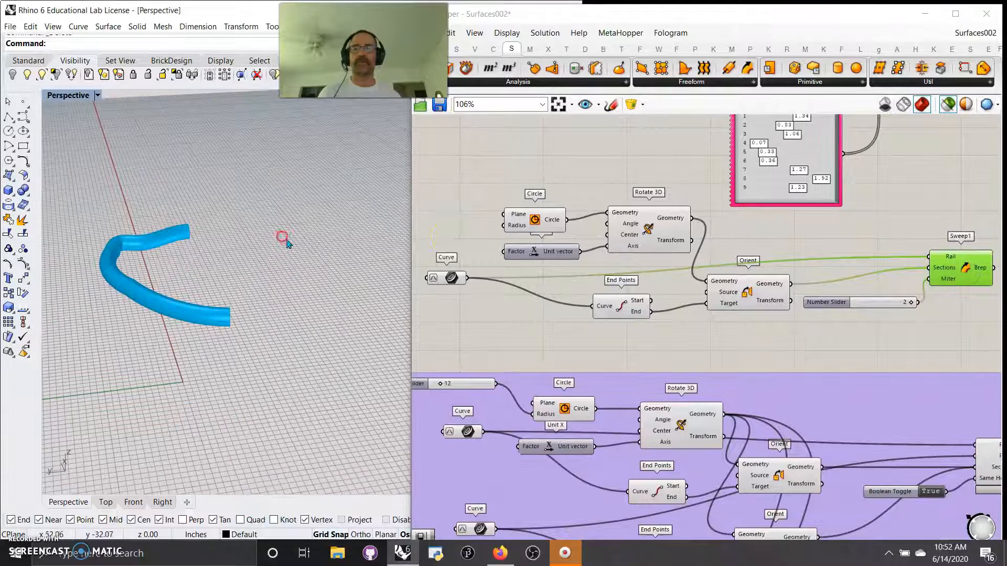
- Inspect the Circle, Rotate 3D, Unit X, End Points and Orient components that feed Sweep1 one at a time
click(517, 225)
click(639, 229)
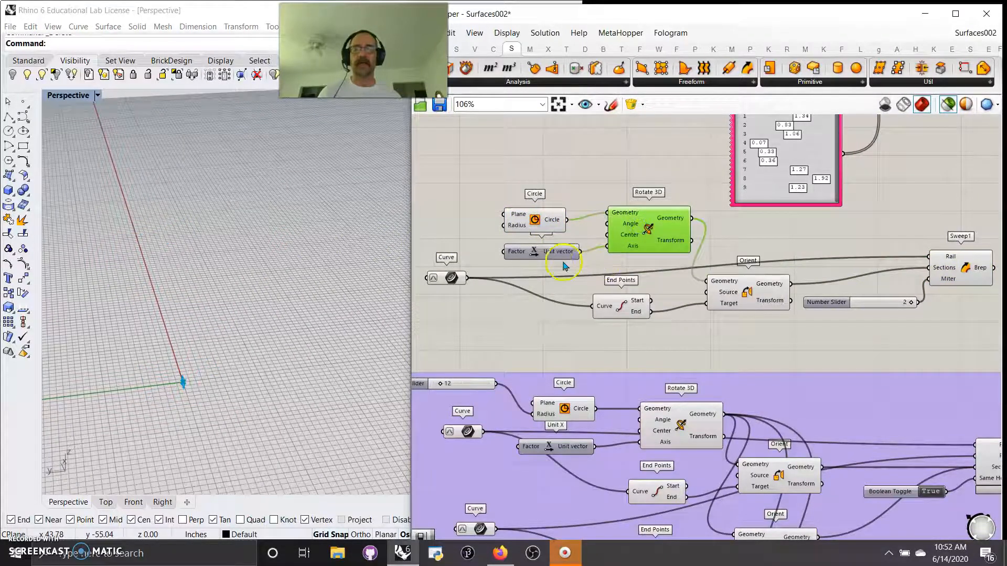
click(548, 255)
click(535, 225)
scroll(214, 377, up, 8)
scroll(215, 378, down, 2)
click(614, 313)
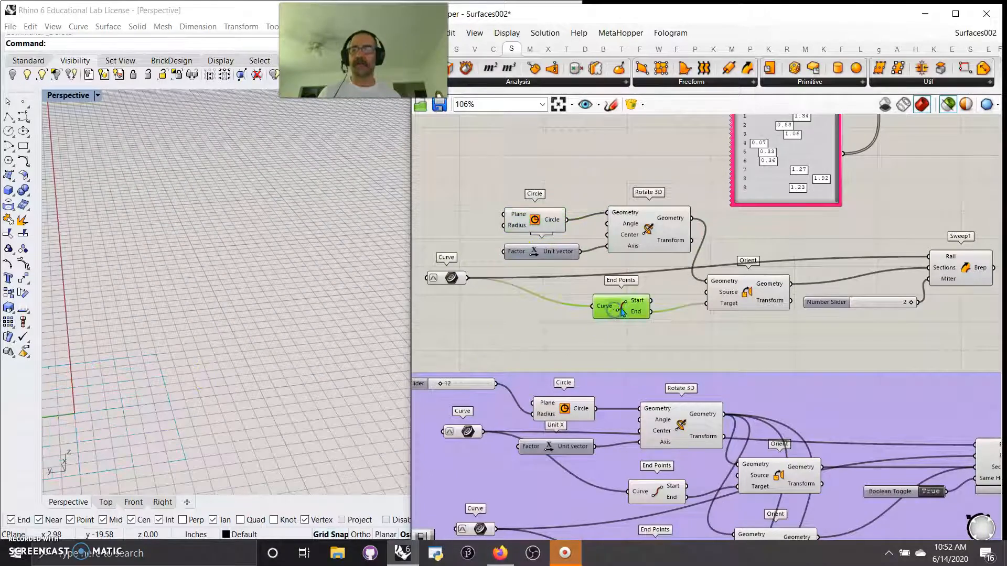
scroll(163, 334, down, 3)
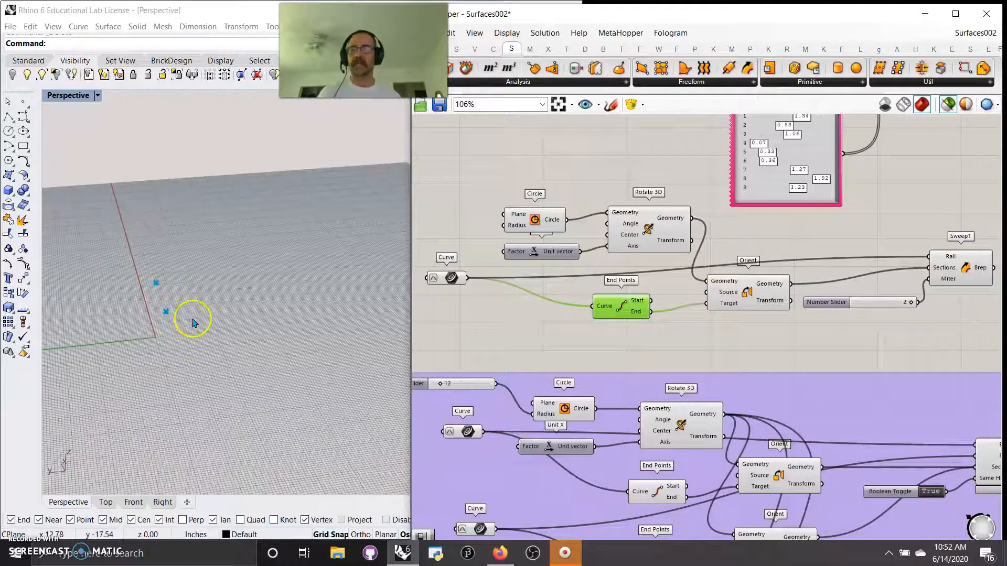
click(747, 299)
- Preview the rail Curve, Circle, Rotate 3D and Orient outputs together, and compare them with the Sweep1 surface
click(450, 281)
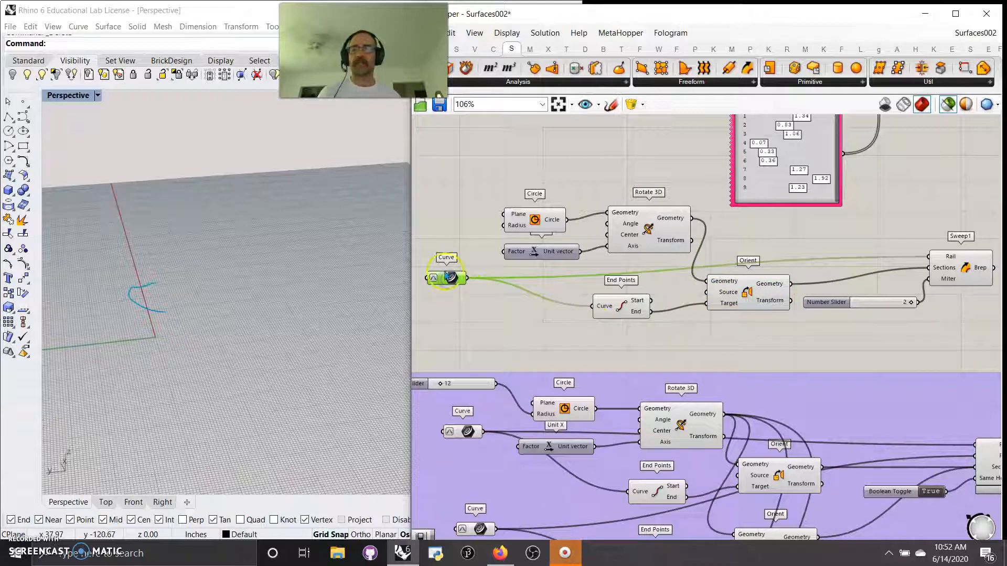
shift+click(545, 228)
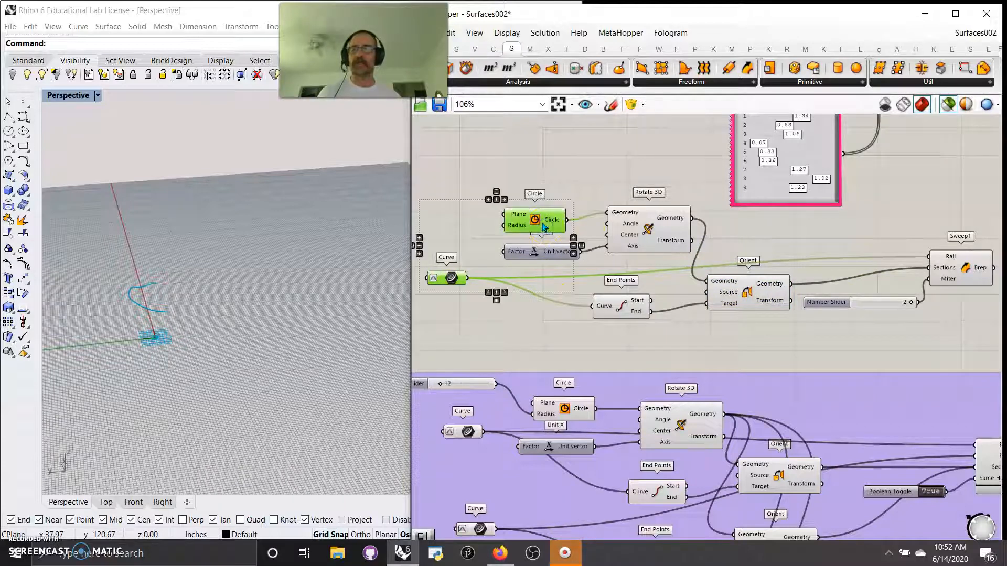
shift+click(654, 237)
scroll(164, 321, up, 3)
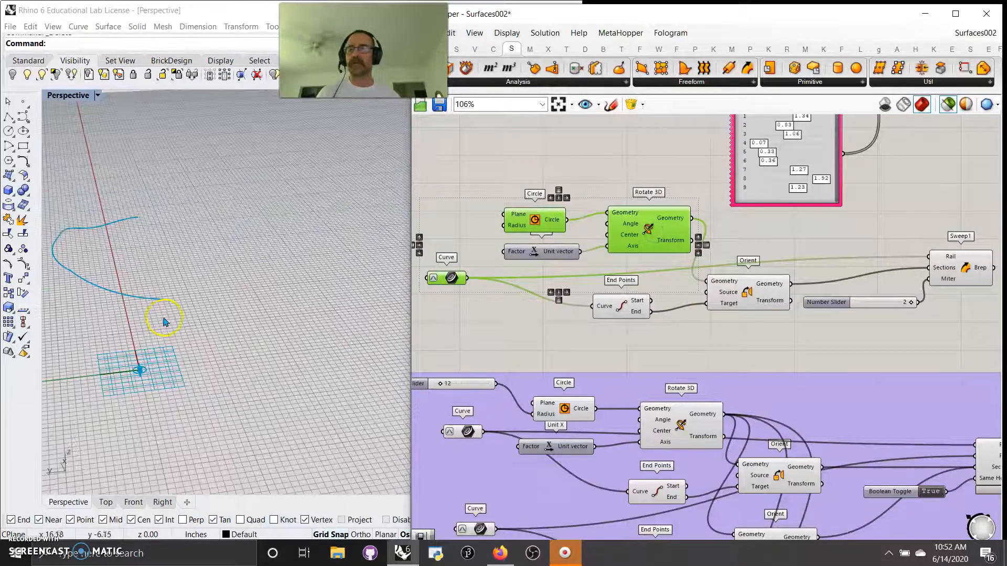
shift+click(748, 294)
right_drag(172, 237, 158, 237)
click(958, 277)
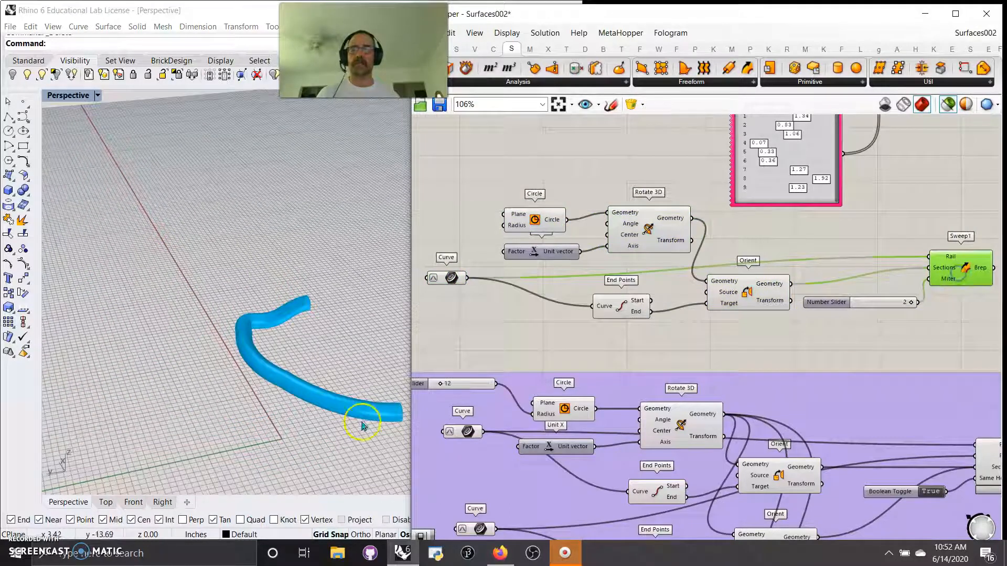
- Preview the Sweep2 surface from the purple component group and examine its whole shape
right_drag(663, 441, 649, 166)
scroll(674, 214, down, 2)
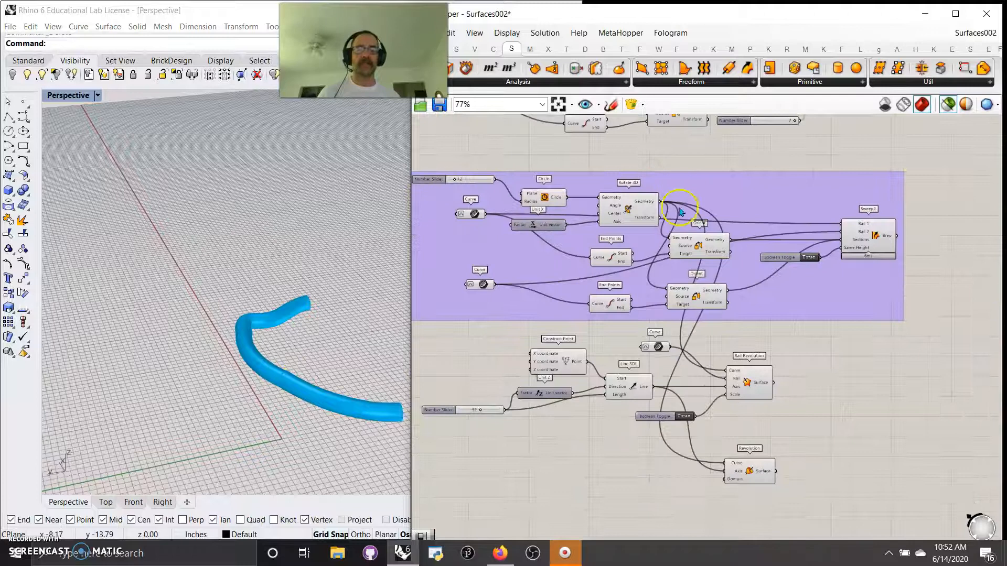
right_drag(674, 214, 725, 267)
click(731, 298)
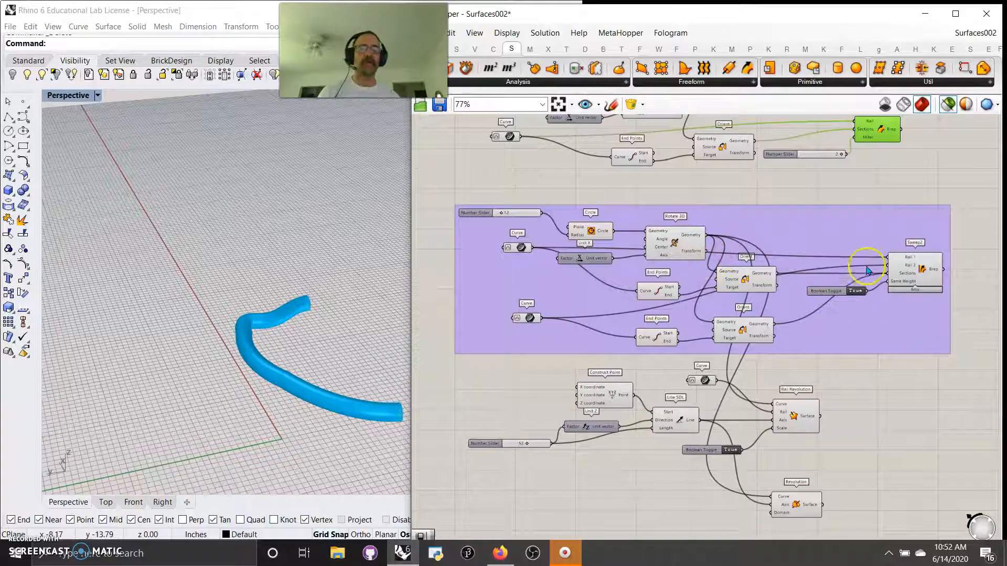
click(917, 284)
scroll(299, 419, up, 5)
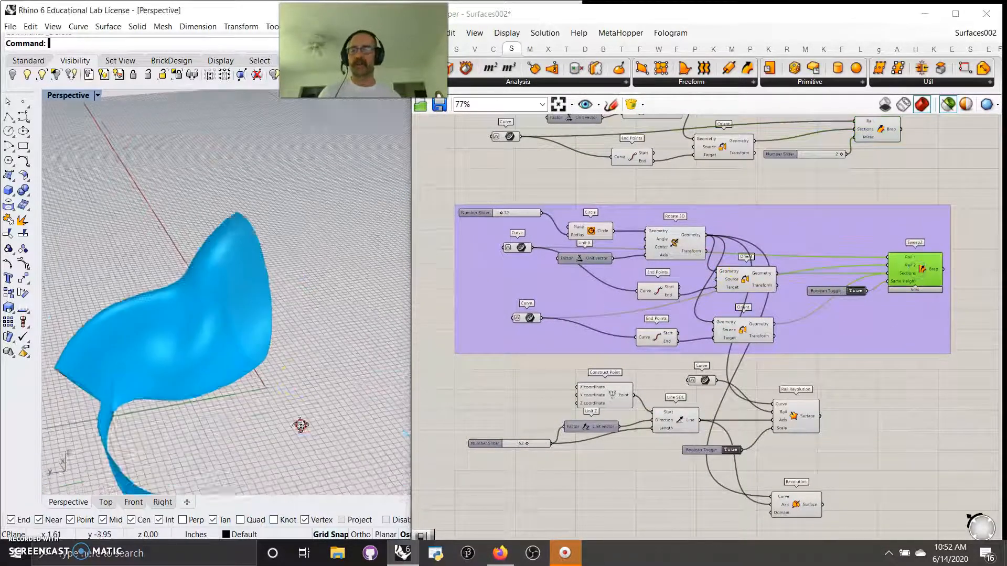
scroll(297, 412, down, 6)
right_drag(297, 412, 292, 405)
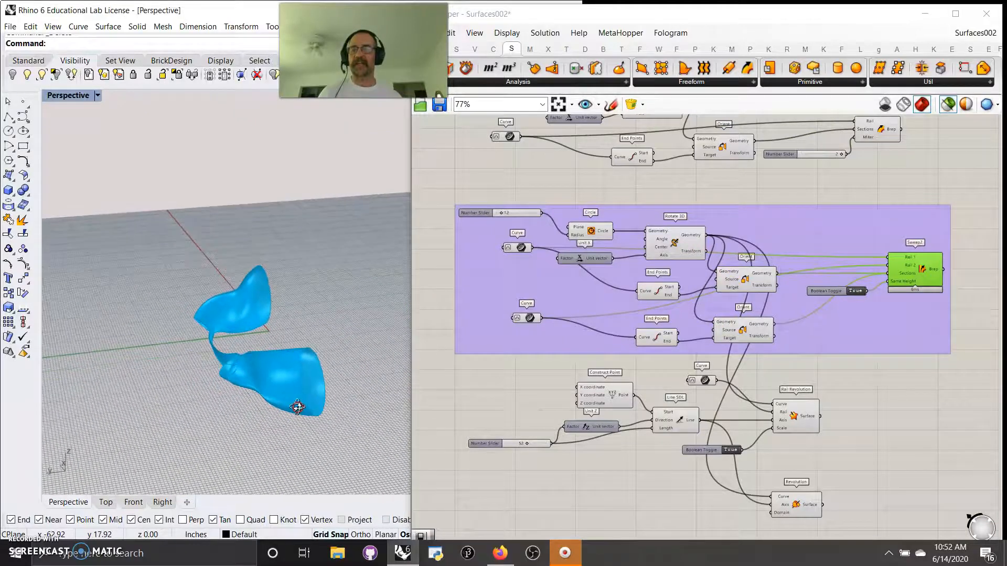
- Preview the two rail Curves, Rotate 3D and both Orient outputs together, and compare them with the Sweep2 surface
click(650, 240)
click(520, 249)
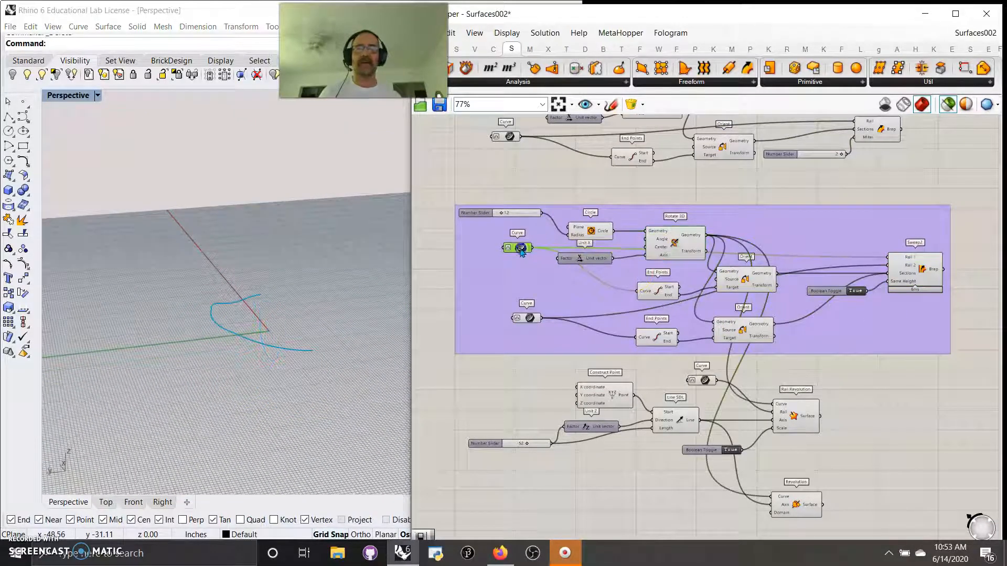
shift+click(528, 316)
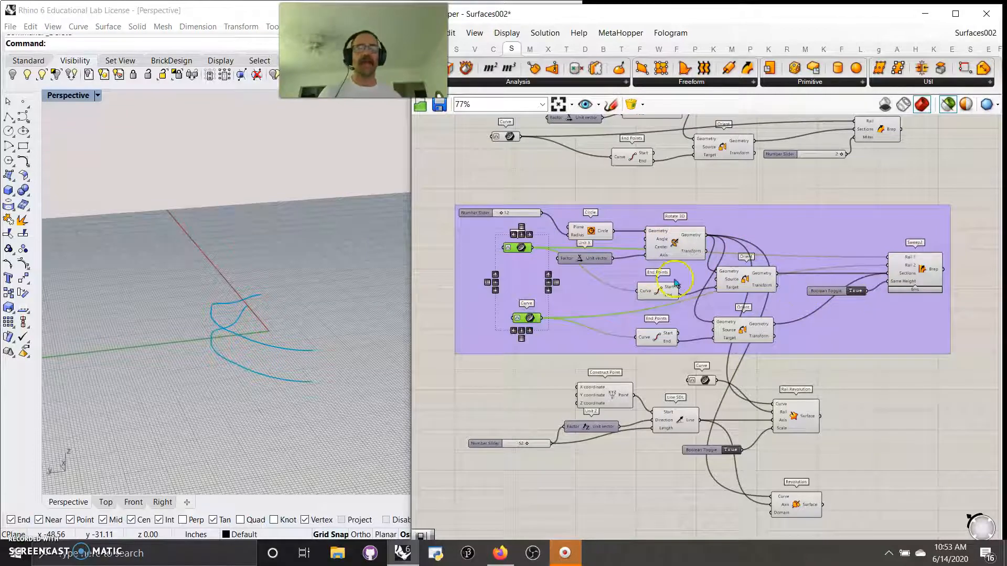
shift+click(677, 246)
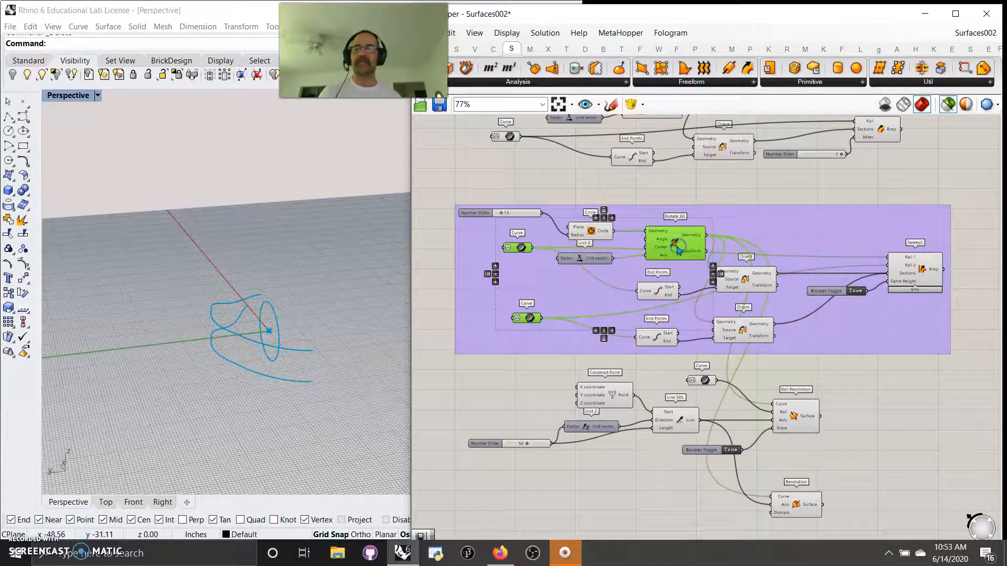
mouse_move(310, 333)
right_down()
mouse_move(310, 348)
mouse_move(310, 338)
right_up()
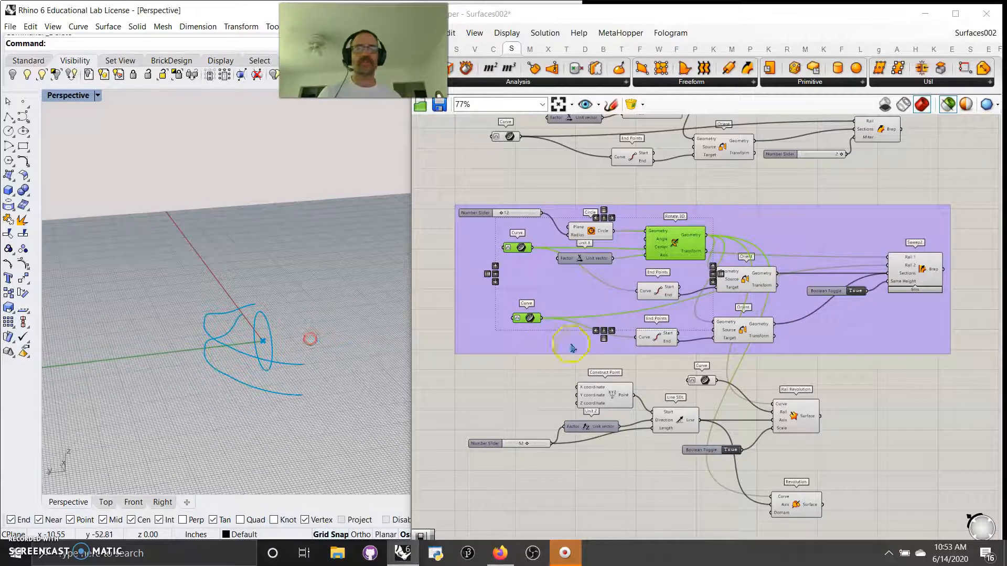
shift+click(752, 286)
shift+click(746, 334)
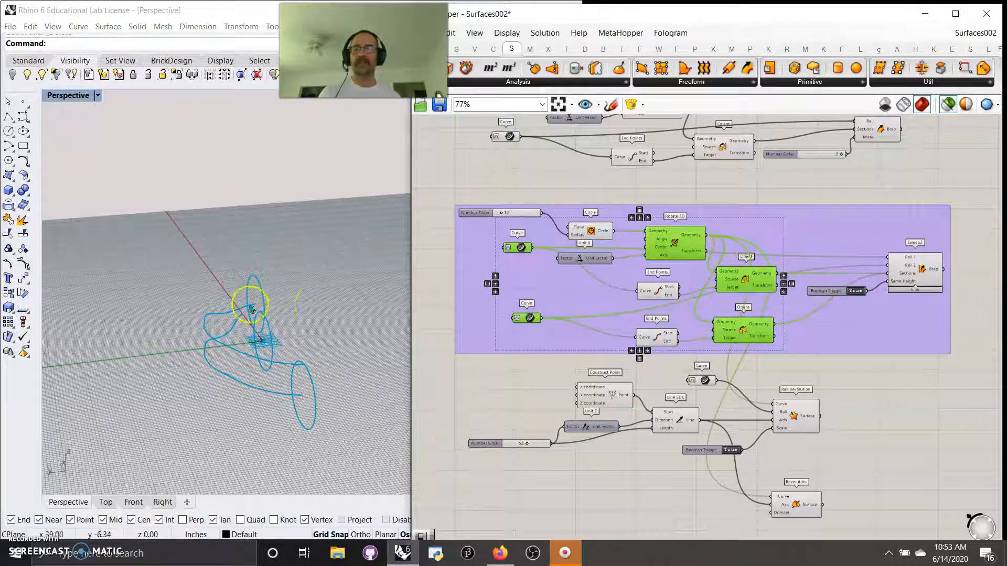
click(931, 272)
right_drag(360, 355, 319, 382)
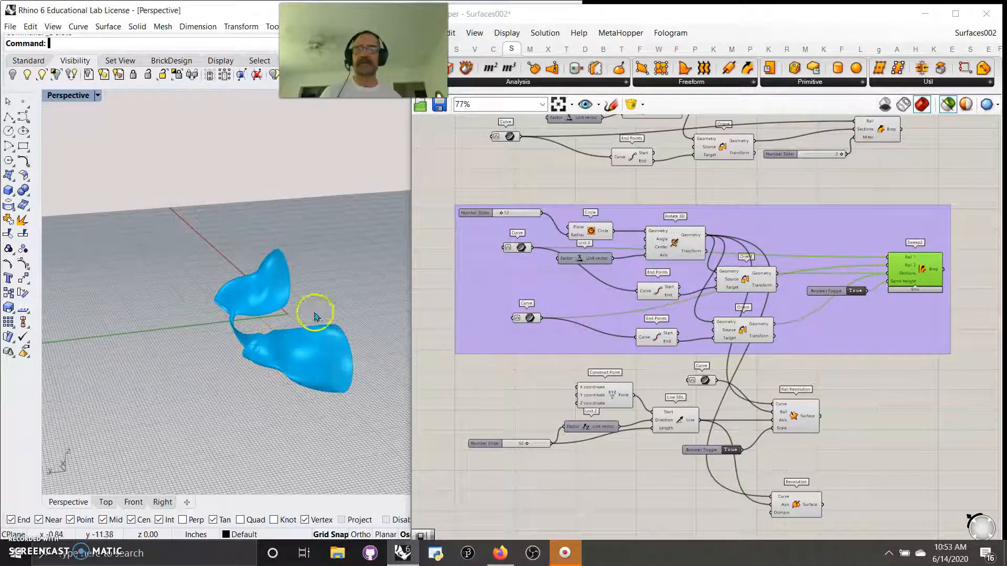
- Bake the Sweep2 surface into Rhino on Layer 04 with grouping enabled
right_drag(924, 285, 923, 284)
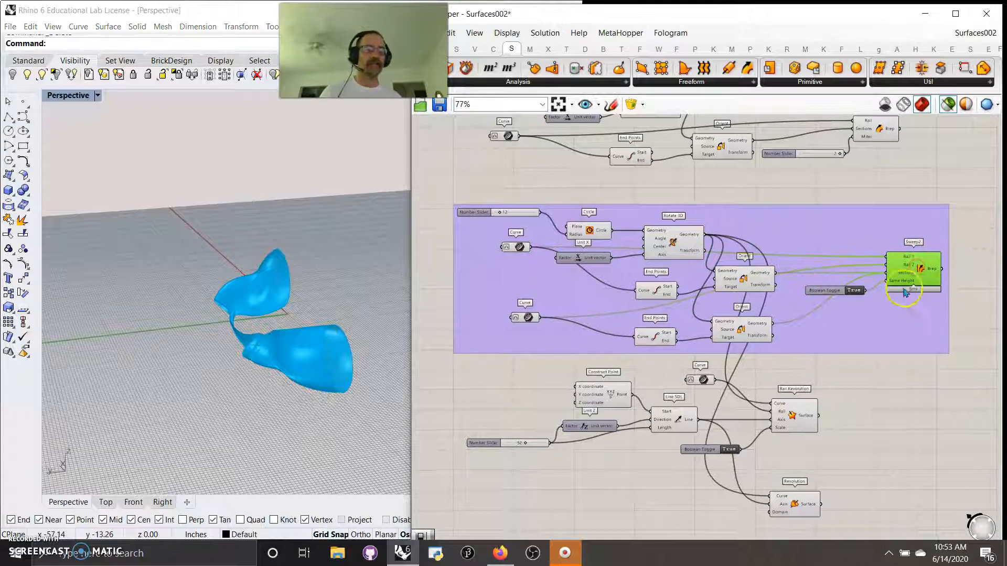
right_click(918, 274)
click(864, 321)
click(866, 261)
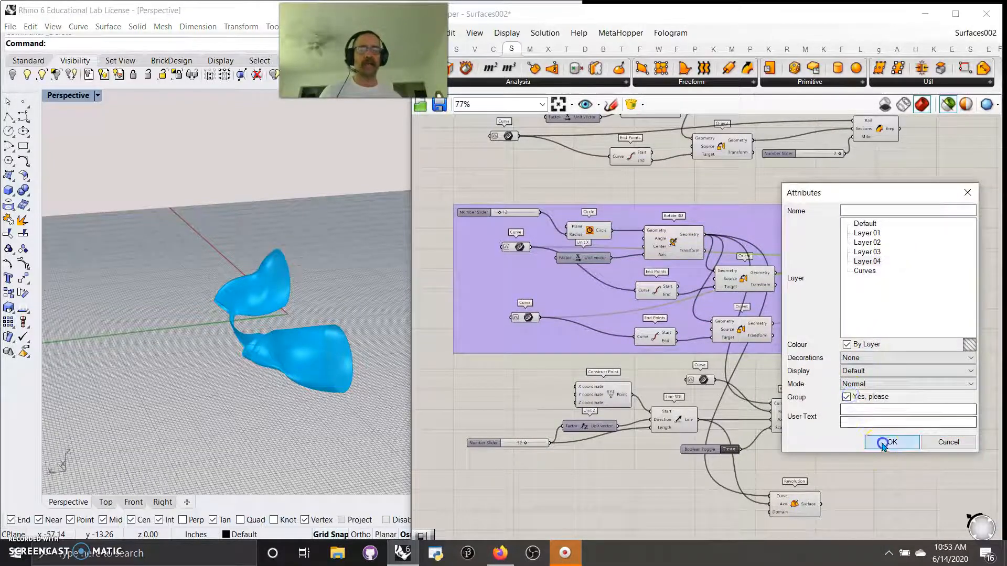
click(892, 442)
- Select the baked Sweep2 object, rotate it upright with the gumball, and deselect the Sweep2 component
click(359, 423)
drag(359, 423, 183, 225)
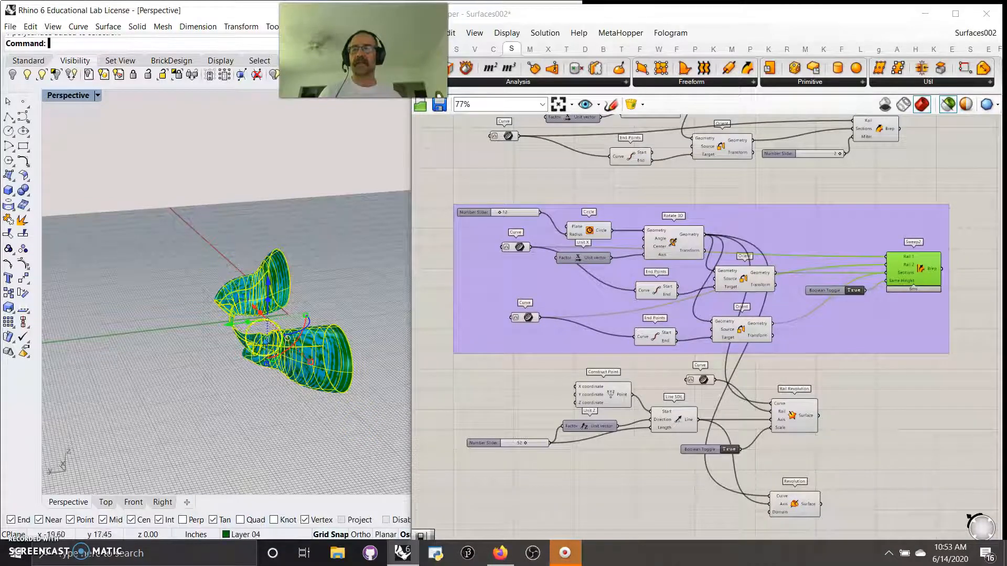
drag(298, 341, 232, 345)
click(934, 372)
mouse_move(350, 347)
right_down()
mouse_move(323, 354)
mouse_move(354, 350)
right_up()
- Set the Perspective viewport to the Rendered display mode and examine the baked Sweep2 object up close
click(97, 95)
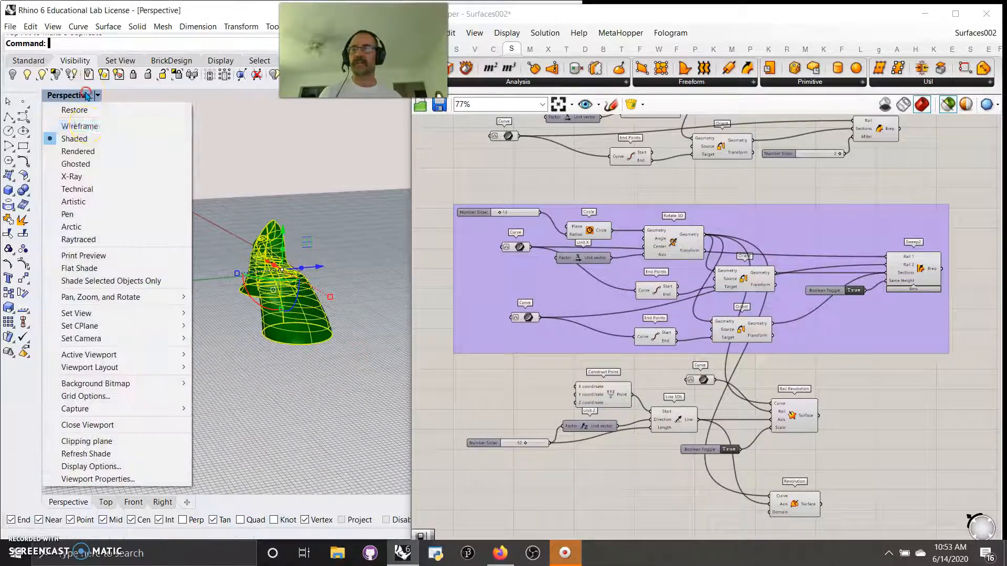
click(77, 150)
right_drag(206, 285, 212, 292)
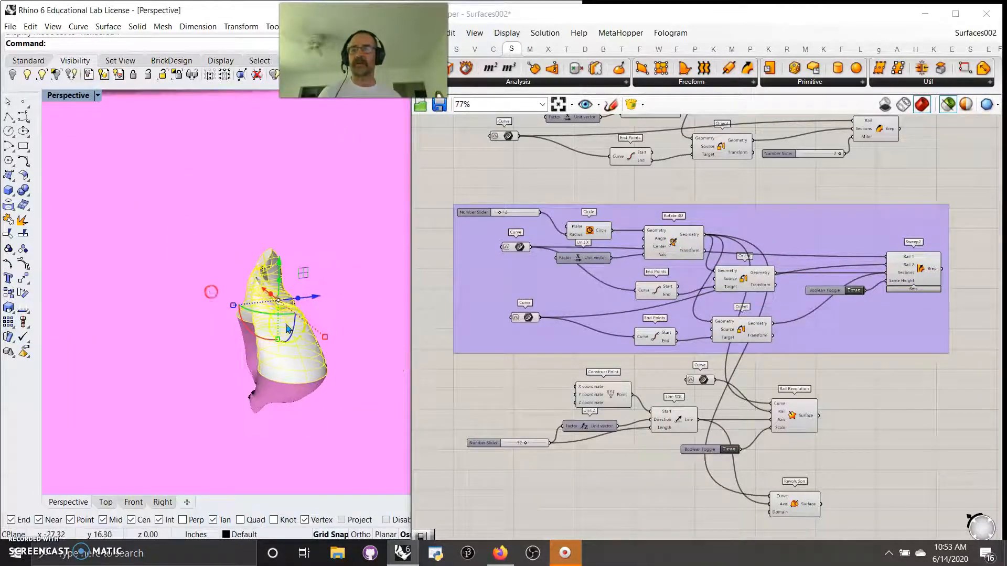
scroll(288, 326, up, 8)
scroll(282, 320, down, 7)
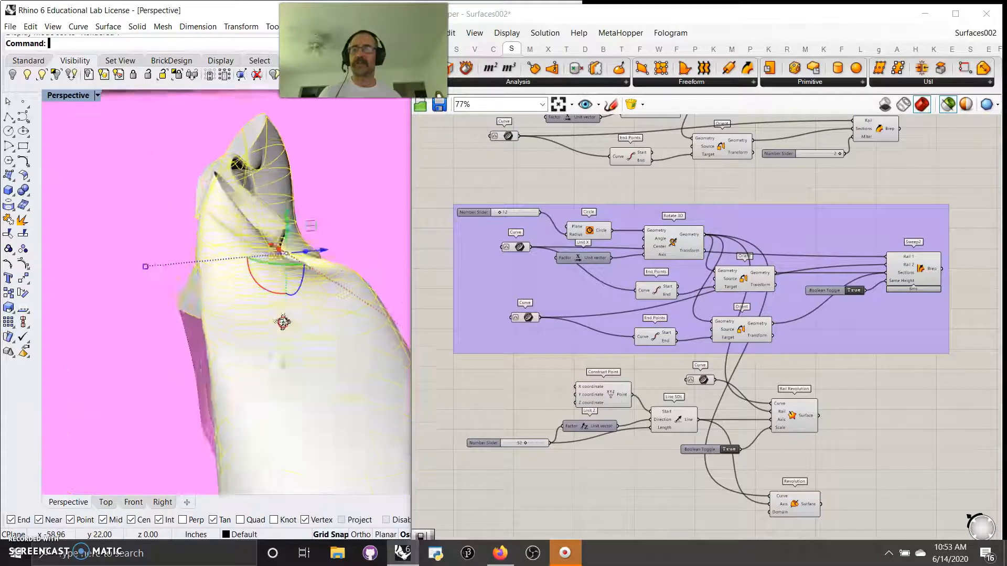
- Examine the baked Sweep2 object in the maximized Front viewport, and return to the maximized Perspective viewport
double_click(78, 97)
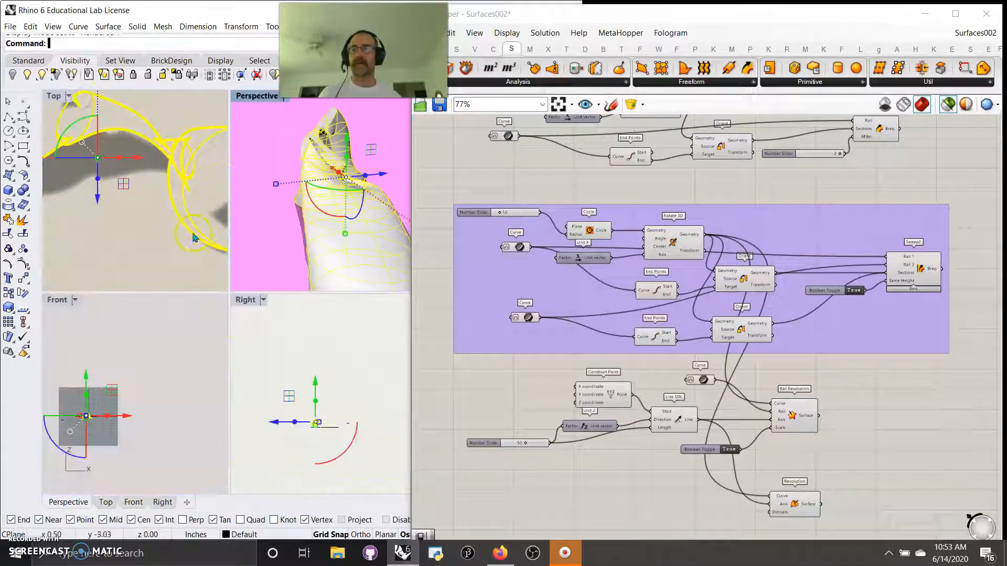
scroll(108, 428, down, 6)
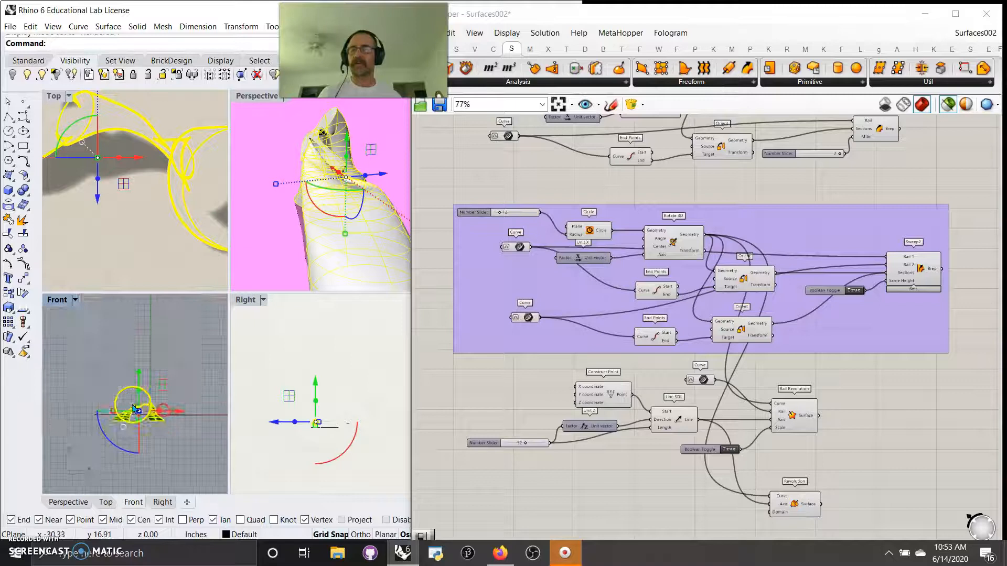
double_click(62, 300)
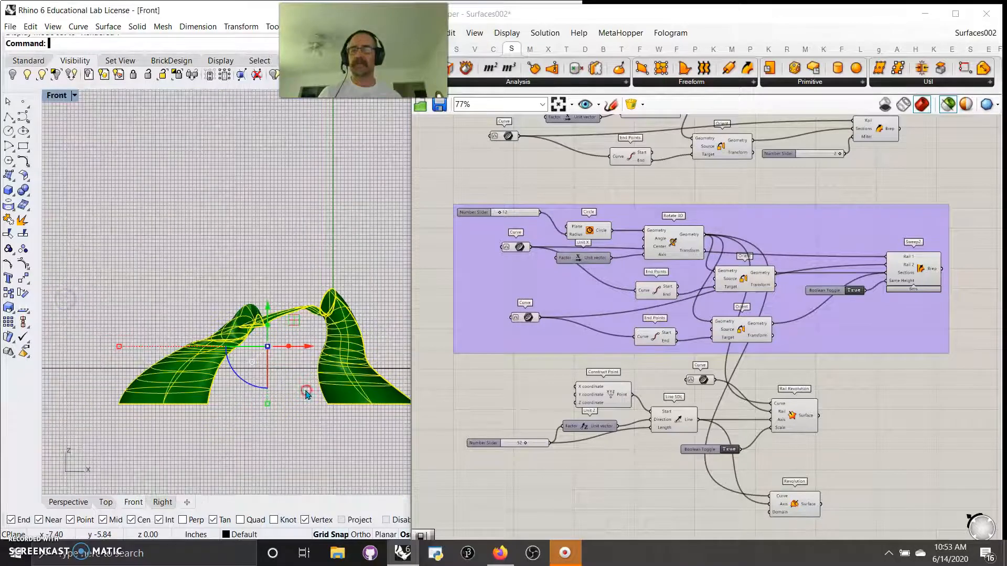
right_drag(307, 394, 292, 391)
right_drag(295, 234, 276, 254)
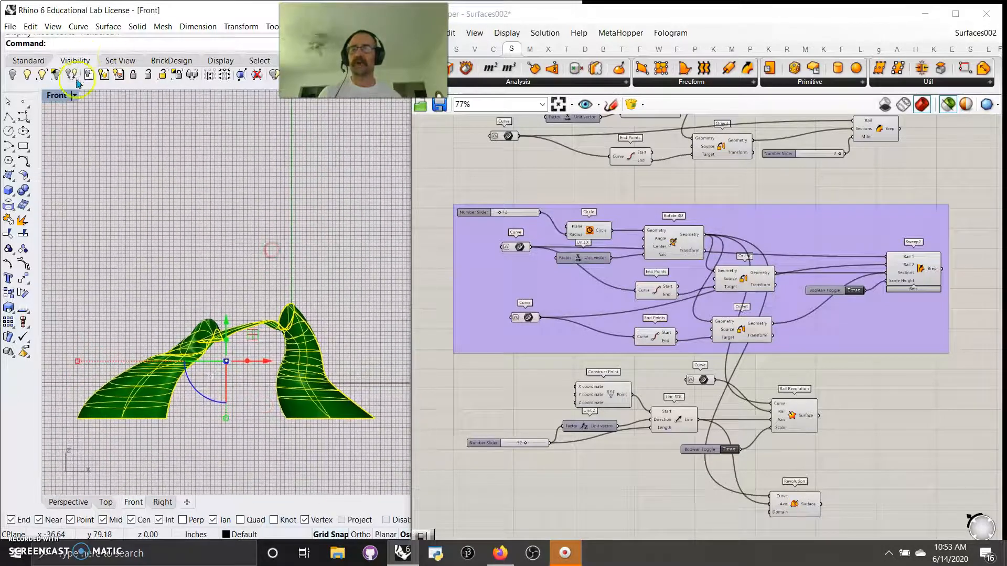
double_click(57, 98)
double_click(251, 96)
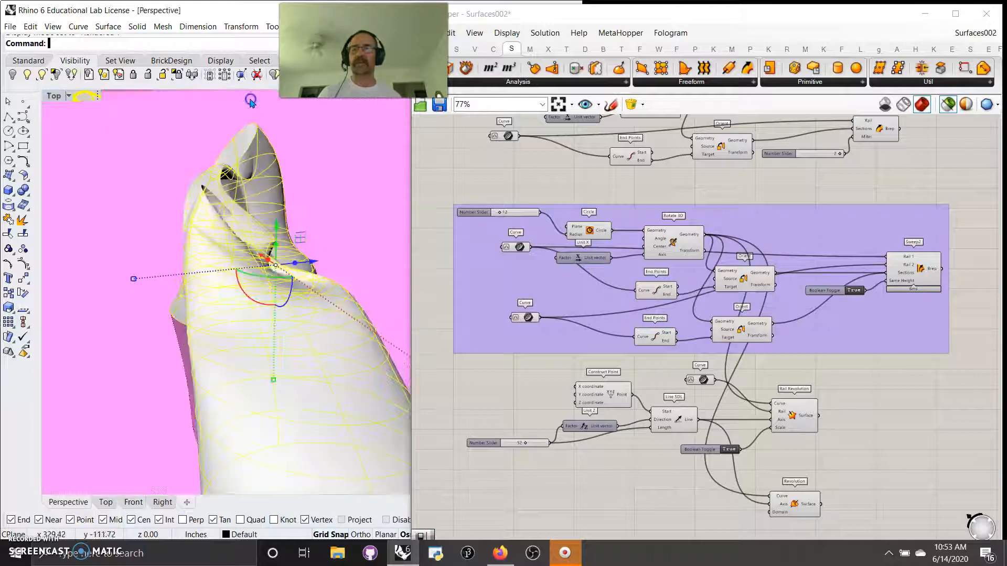
- Examine the whole baked Sweep2 object from the side in Perspective and deselect it
right_drag(474, 346, 483, 277)
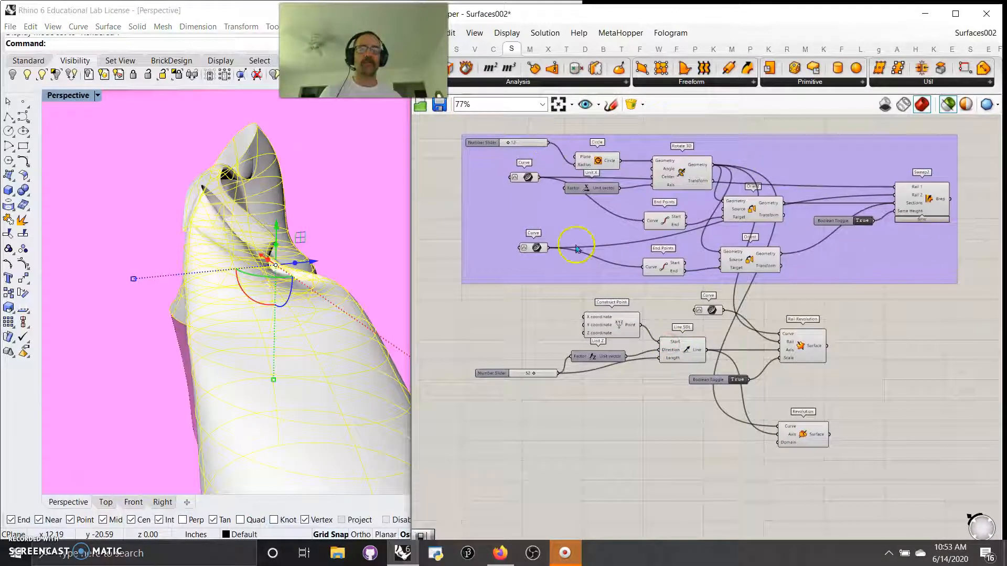
right_drag(335, 294, 260, 308)
scroll(276, 267, down, 10)
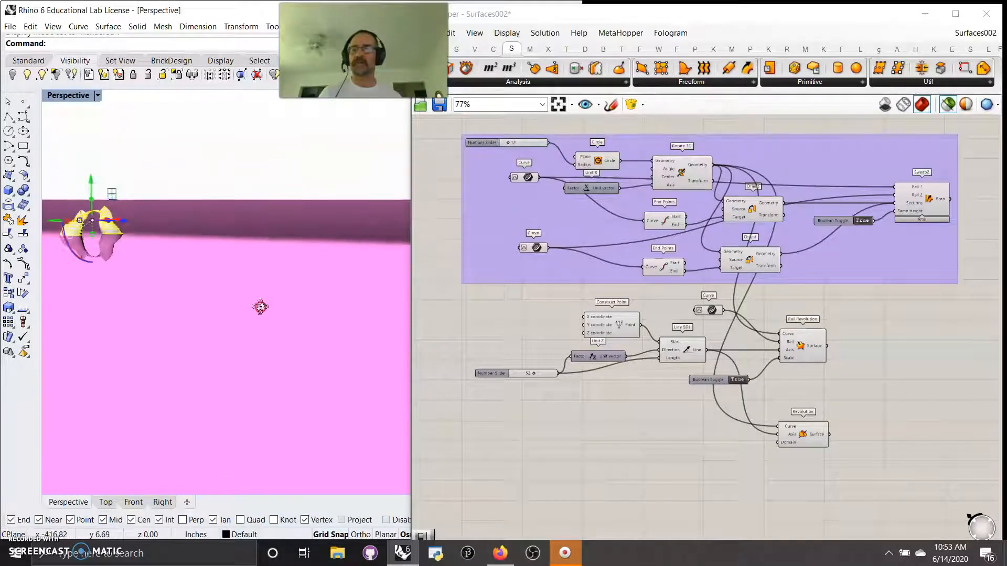
scroll(57, 201, up, 12)
right_drag(195, 337, 233, 366)
click(270, 398)
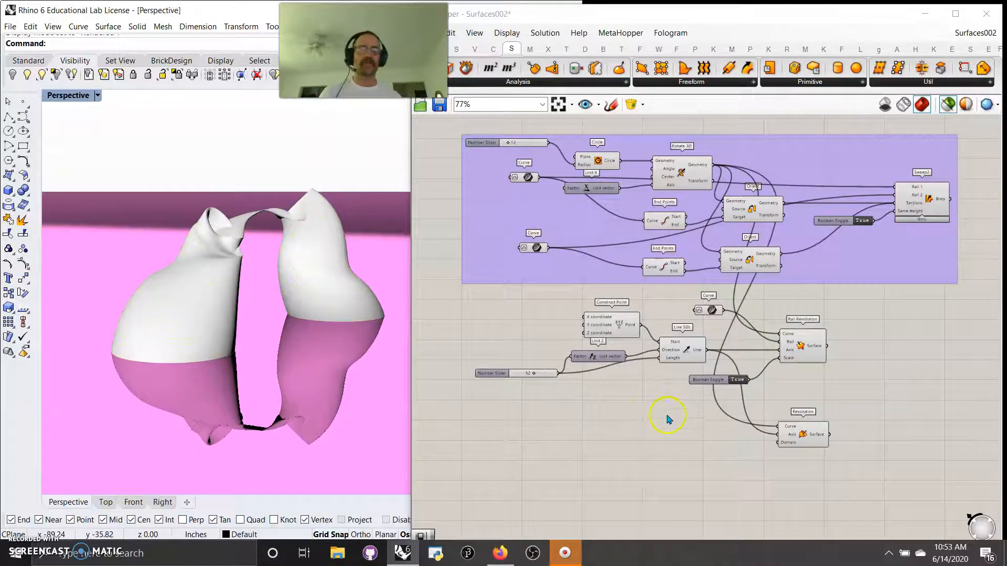
- Preview the Curve feeding the Rail Revolution's Rail input, and hide the baked Sweep2 object
scroll(671, 415, up, 2)
right_drag(663, 427, 713, 427)
click(767, 268)
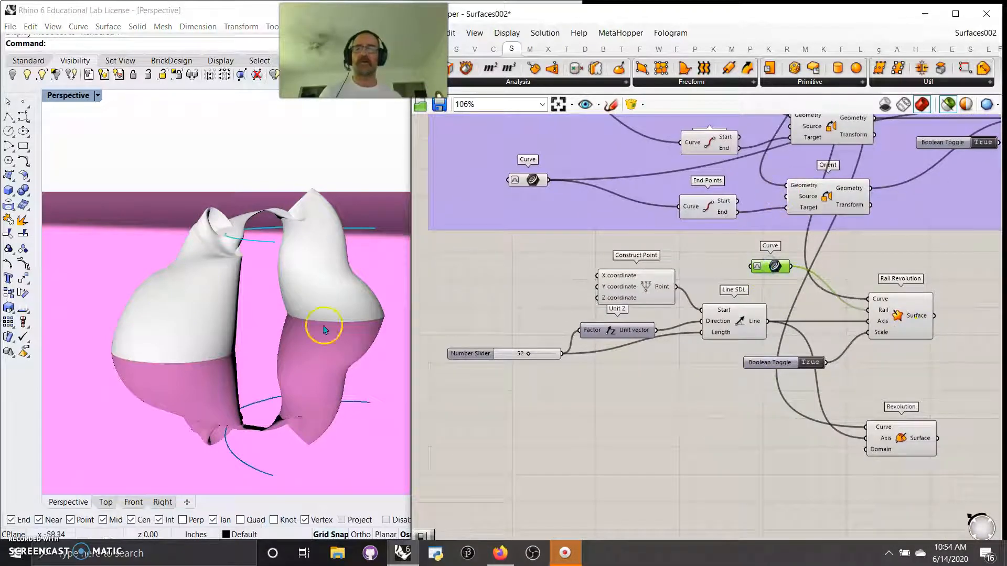
click(337, 341)
click(43, 75)
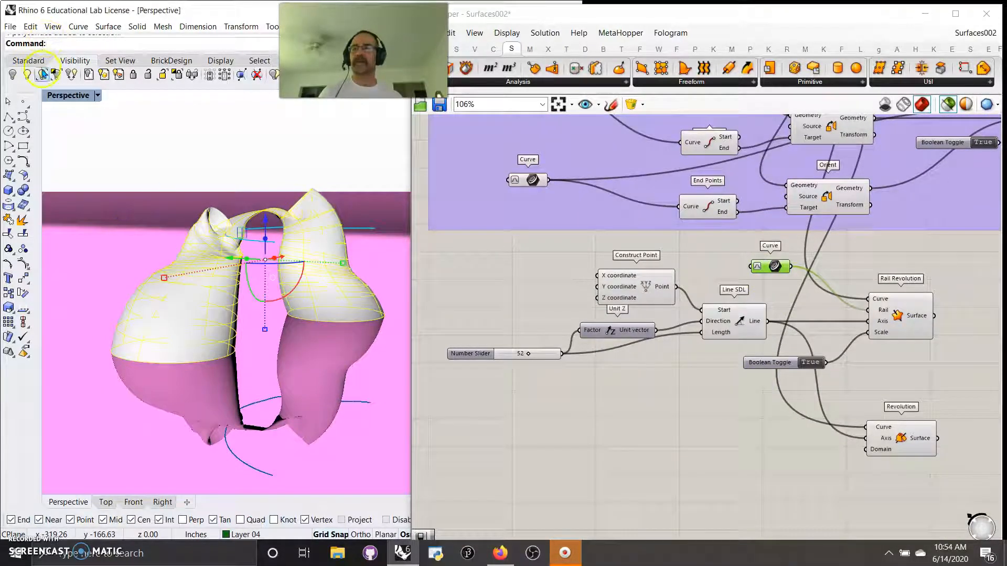
- Set the Perspective viewport to the Shaded display mode, and move the rail Curve component to just above Line SDL
right_click(62, 96)
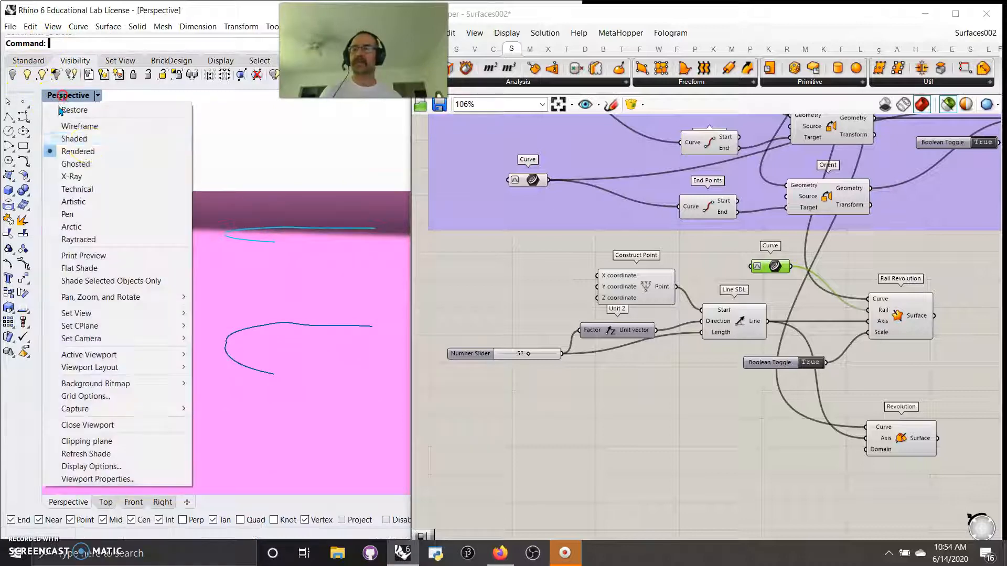
click(74, 138)
right_drag(299, 334, 289, 330)
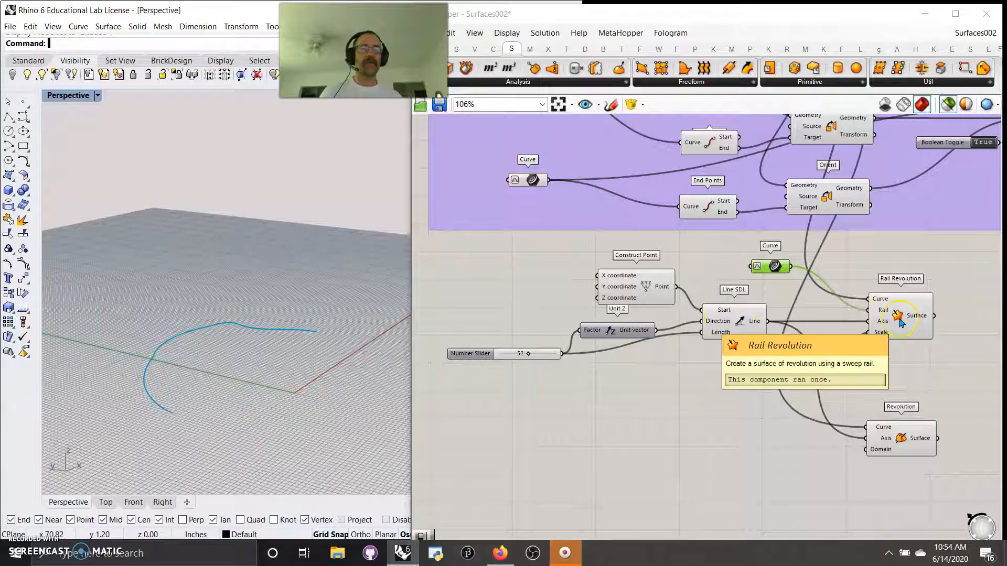
drag(762, 270, 756, 274)
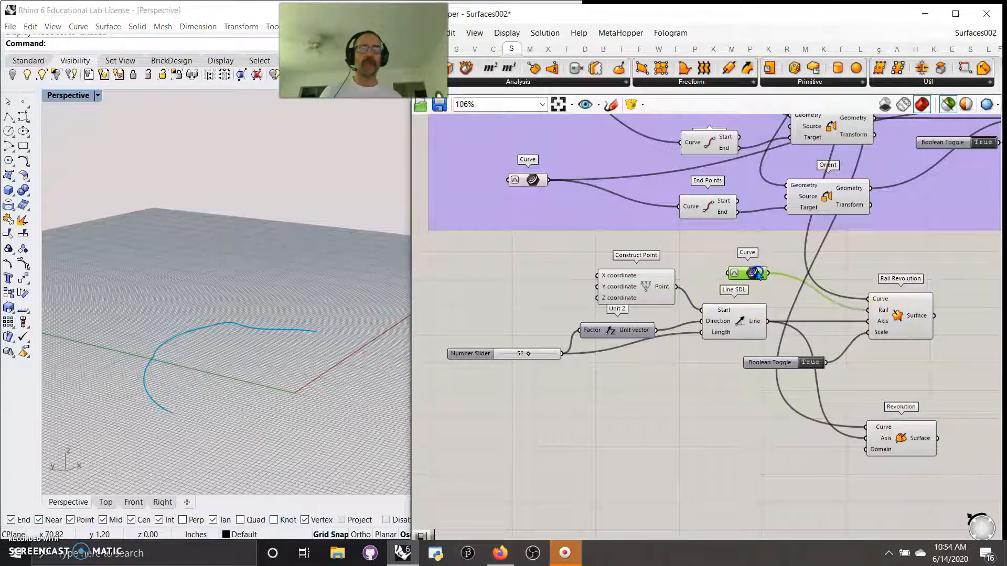
- Preview the Rail Revolution surface from several angles, and its Line SDL axis together with the Construct Point
click(898, 320)
right_drag(352, 396, 338, 387)
right_click(332, 402)
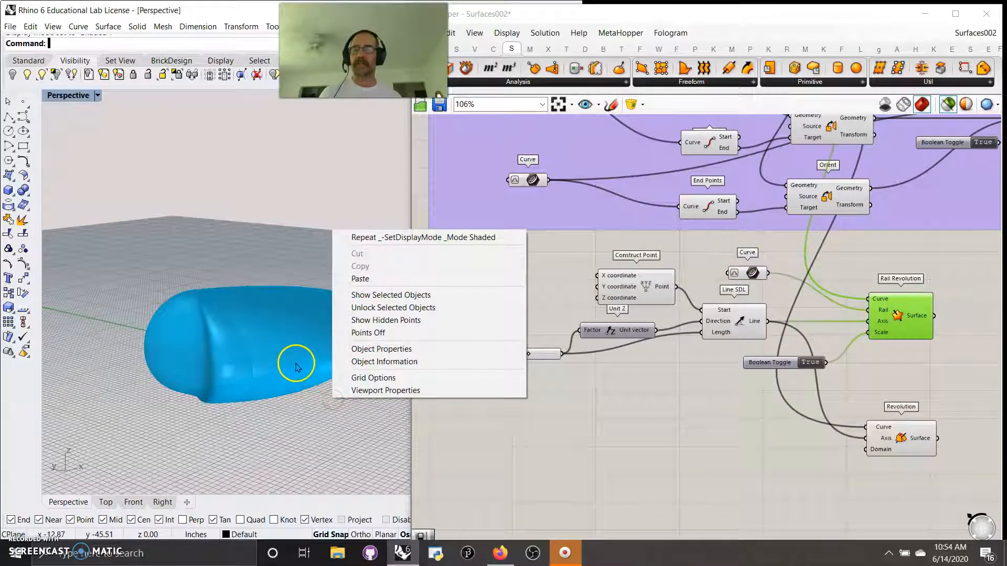
click(283, 370)
scroll(289, 367, down, 10)
right_drag(288, 367, 261, 487)
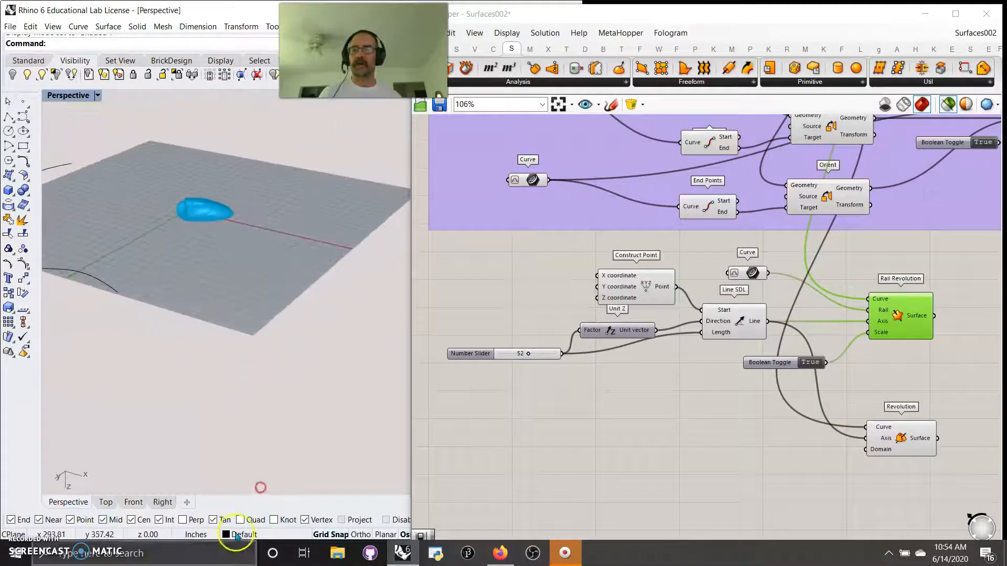
scroll(197, 193, up, 1)
scroll(199, 205, up, 10)
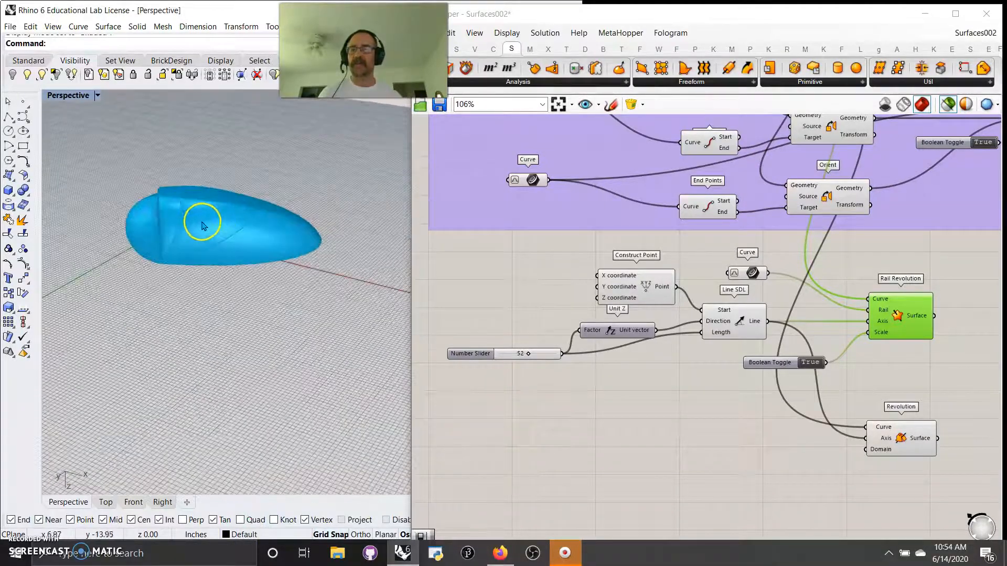
right_drag(217, 309, 224, 464)
scroll(227, 413, down, 6)
right_drag(302, 205, 292, 315)
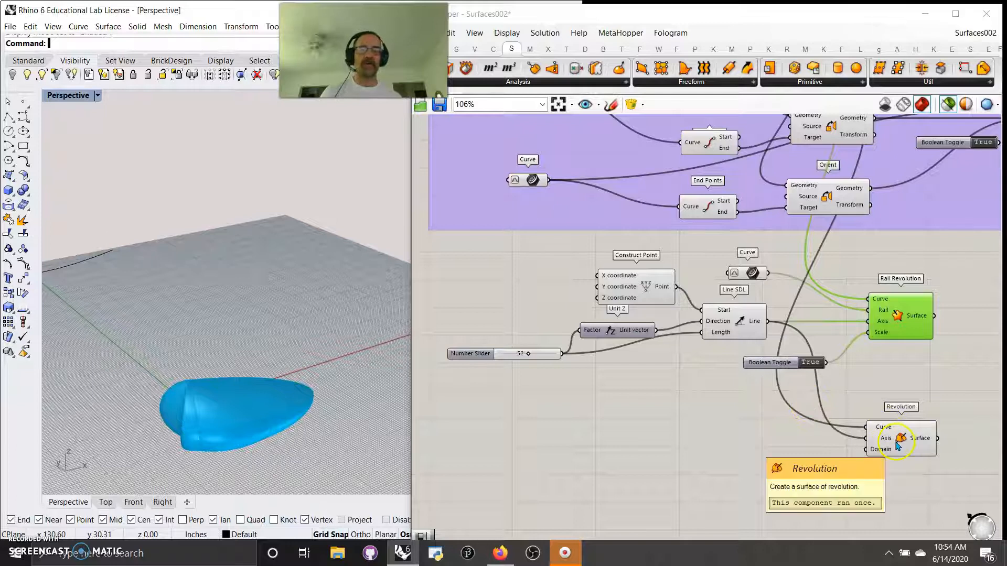
click(736, 321)
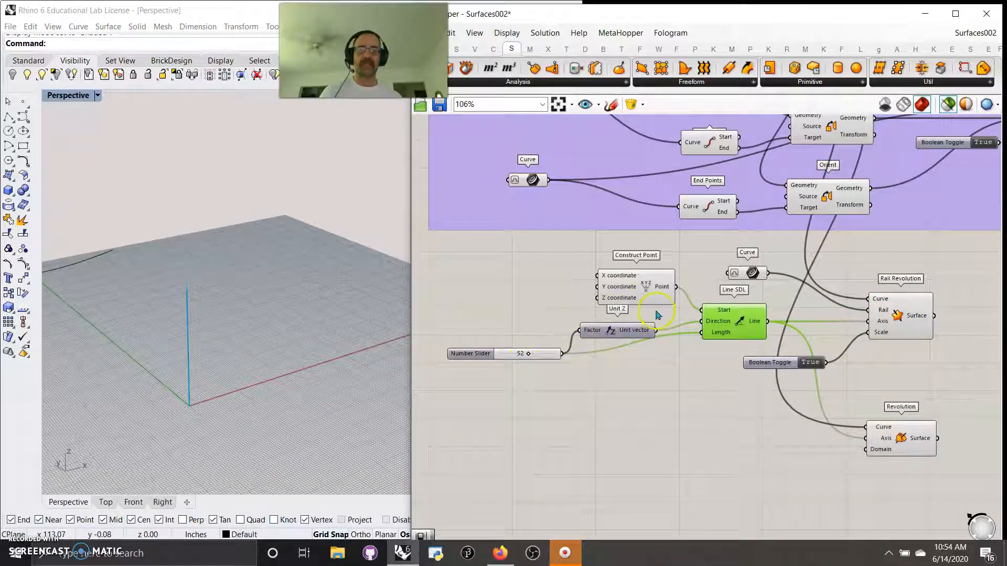
shift+click(651, 291)
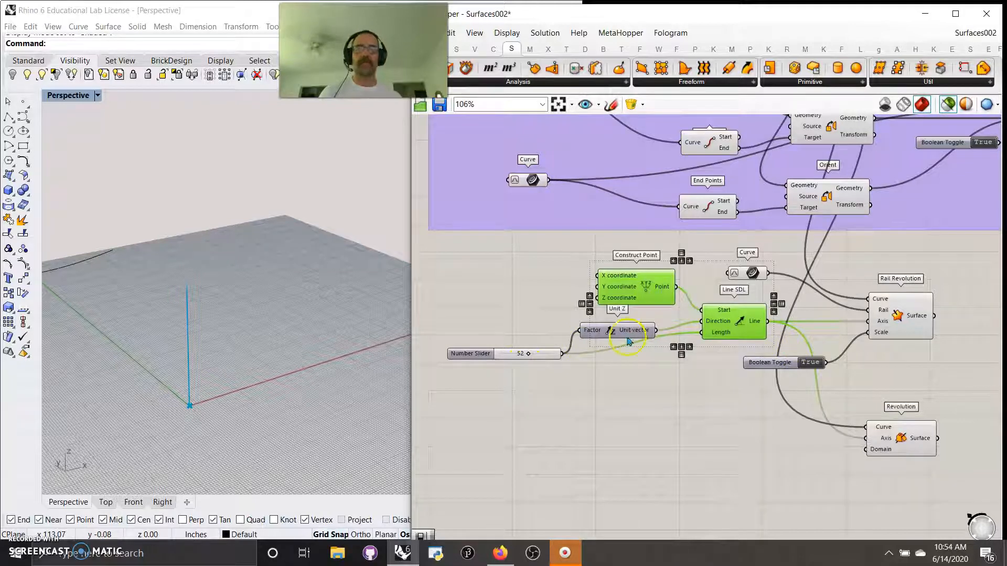
- Internalise the data of the Revolution's Curve input, extract it as a Curve parameter and place it beside the component
right_click(885, 433)
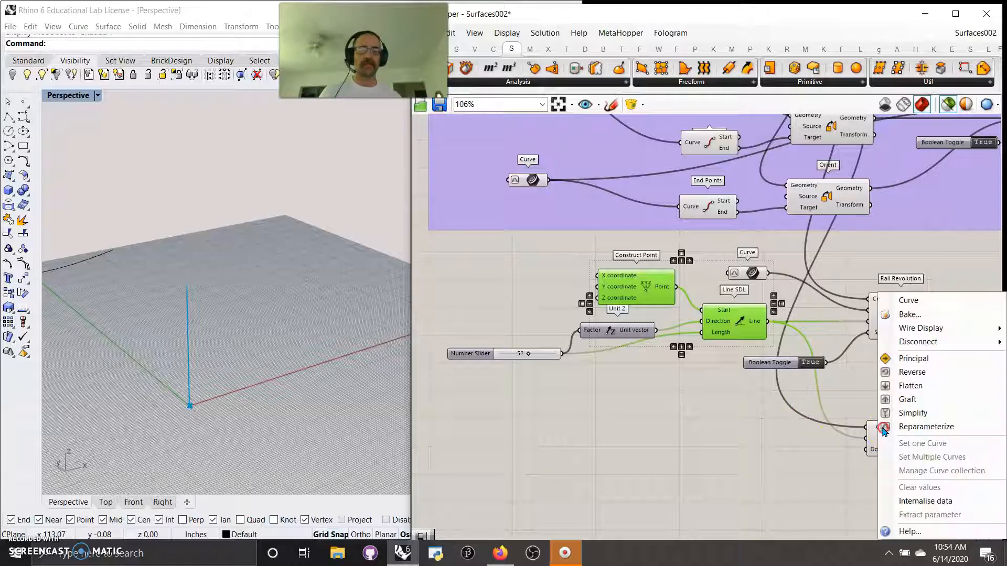
click(916, 501)
right_click(884, 430)
click(913, 513)
drag(813, 424, 762, 425)
click(562, 404)
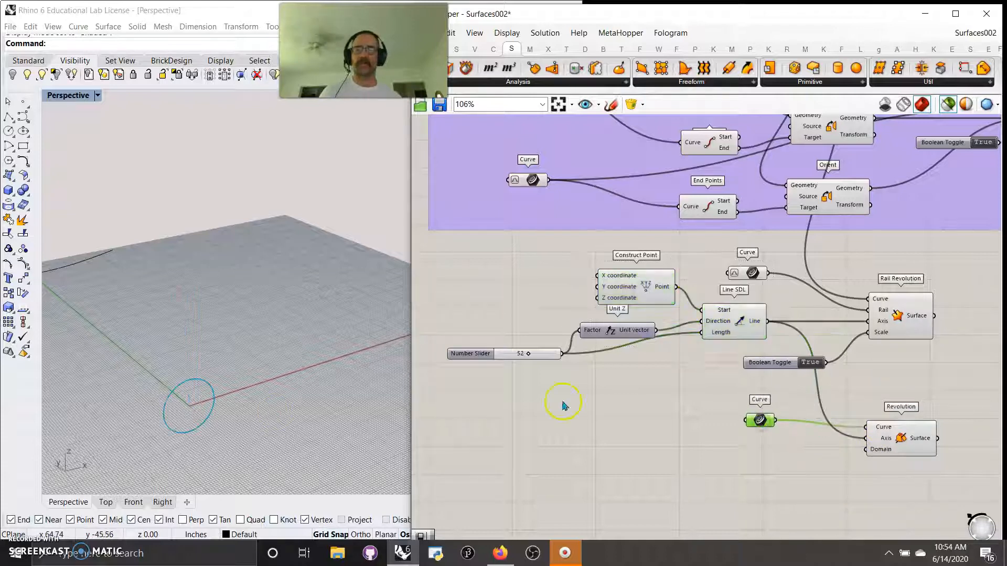
- Preview the rail Curve together with the extracted Curve, and examine the Revolution surface
shift+click(755, 274)
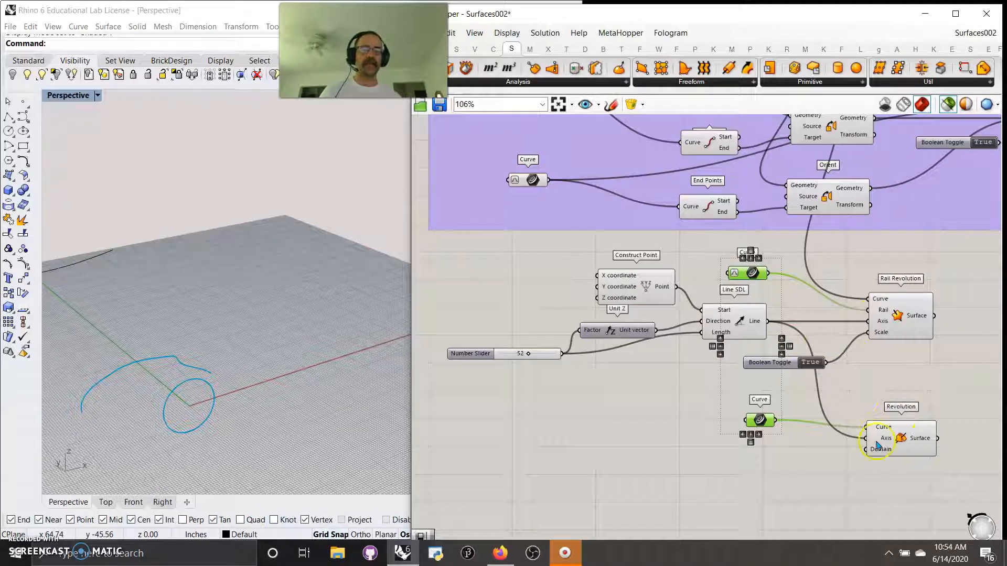
mouse_move(769, 274)
mouse_down()
mouse_move(853, 419)
mouse_move(778, 273)
mouse_up()
click(900, 443)
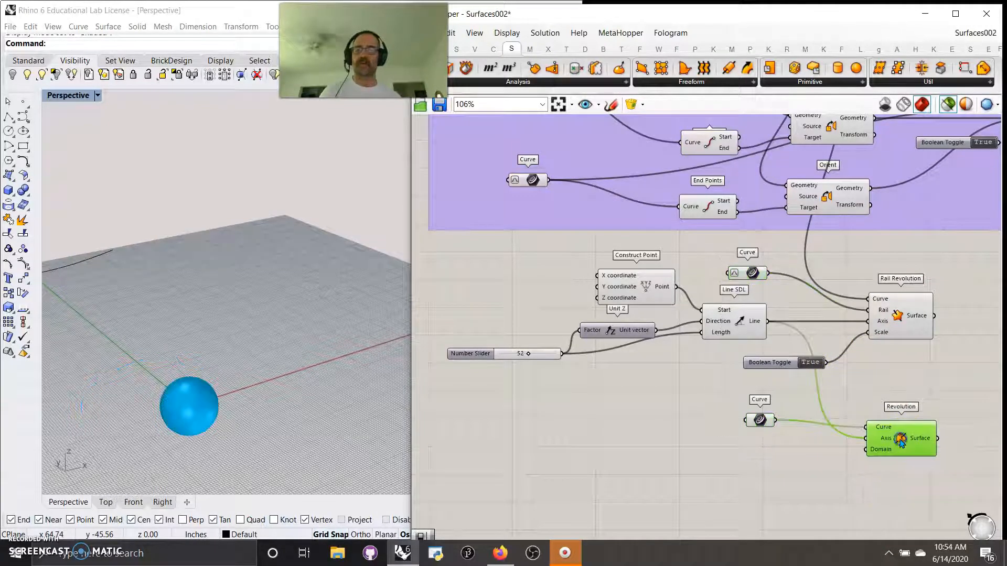
right_drag(278, 440, 283, 434)
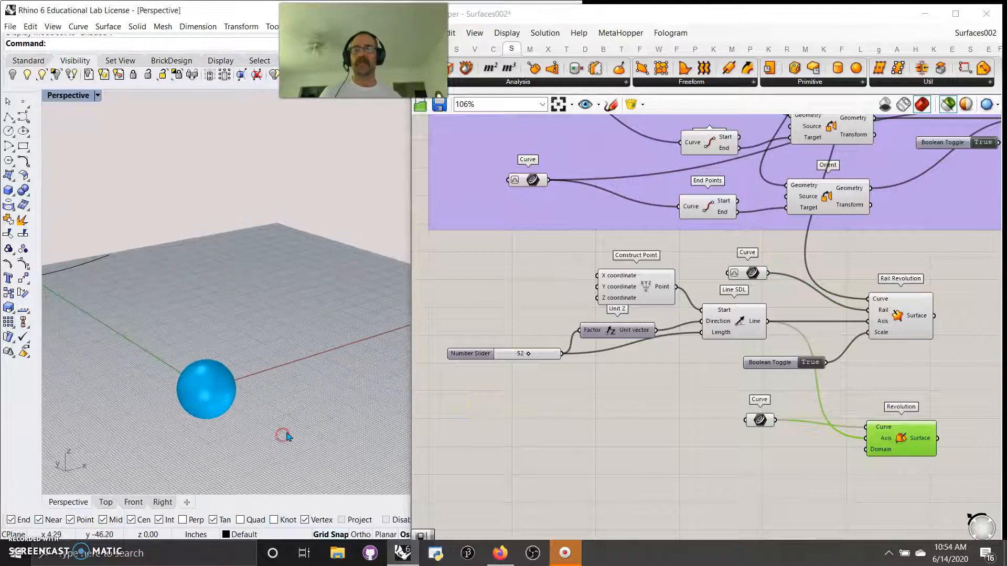
- Group the whole column of freeform surface definitions on the canvas and deselect it
scroll(732, 343, down, 10)
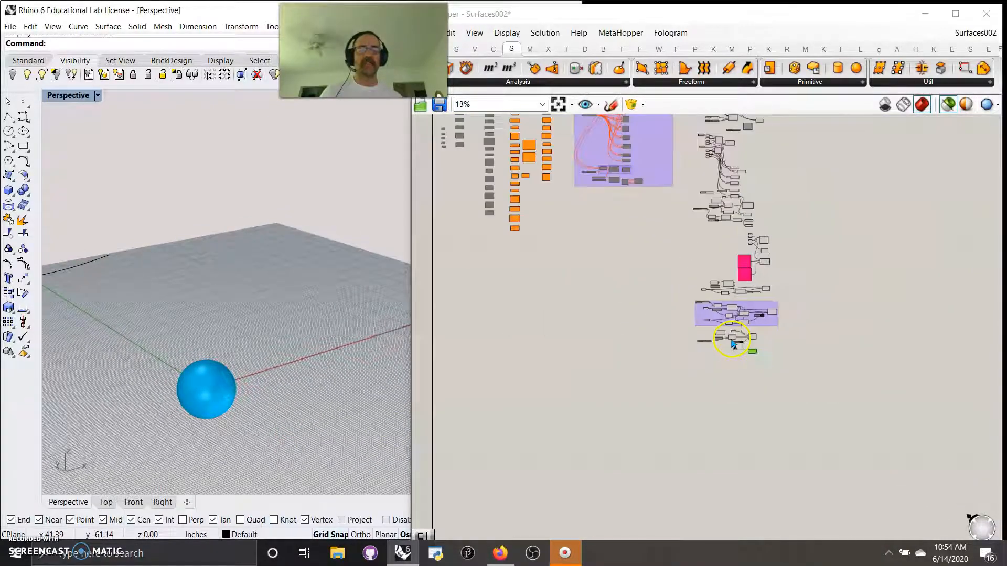
drag(774, 423, 703, 177)
right_click(789, 229)
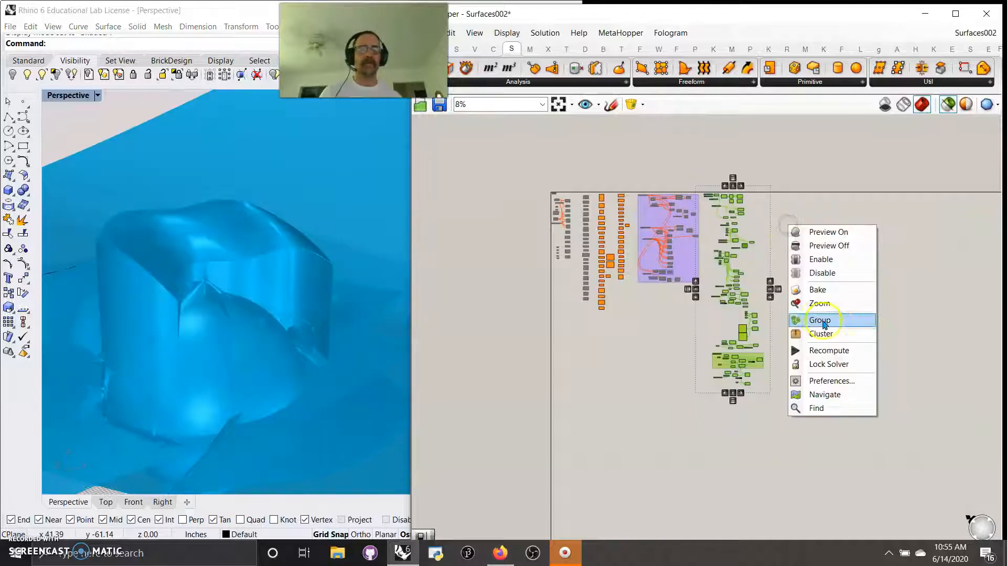
click(823, 322)
click(637, 403)
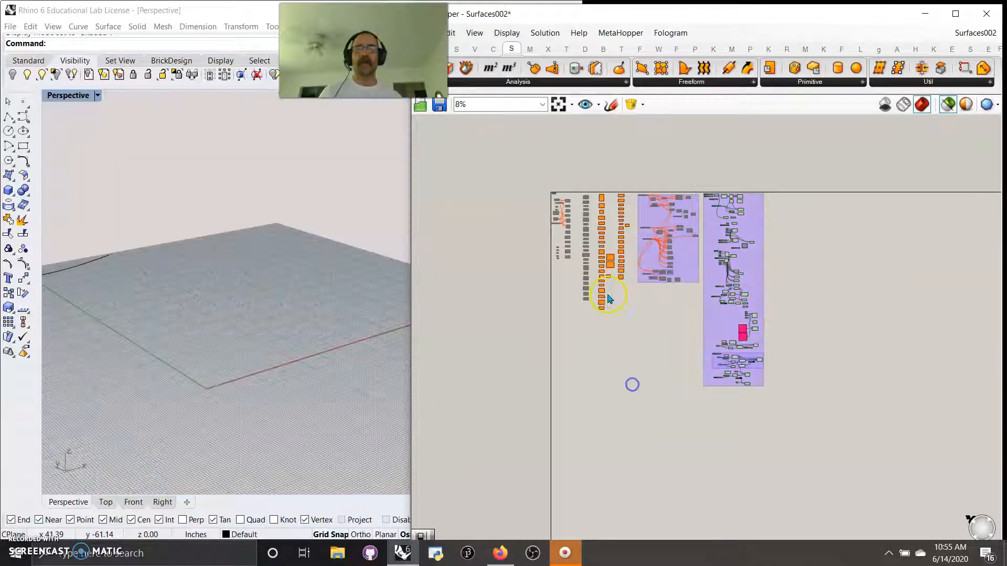
- Look over the complete list of surface Analysis components
scroll(632, 382, up, 4)
click(540, 83)
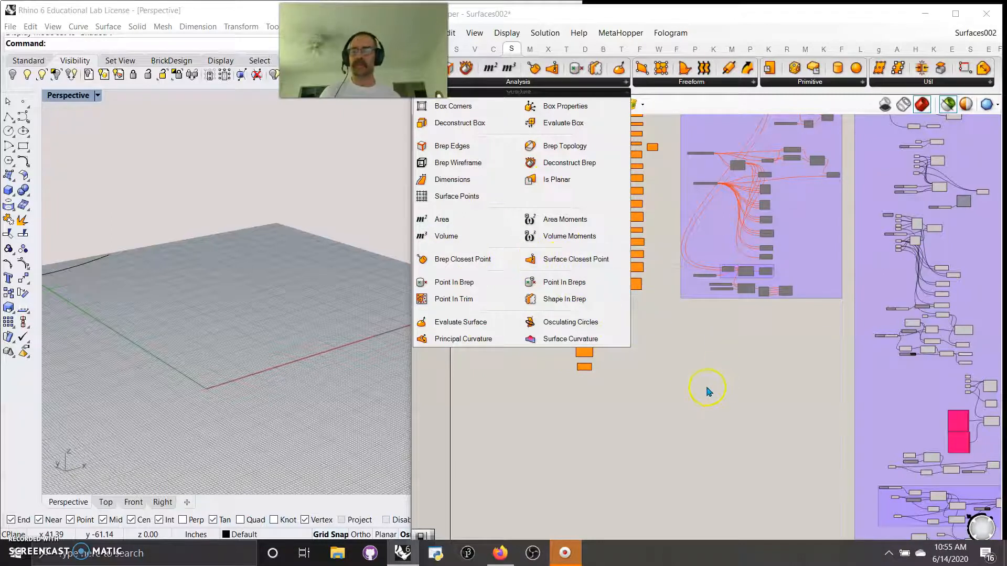
click(752, 374)
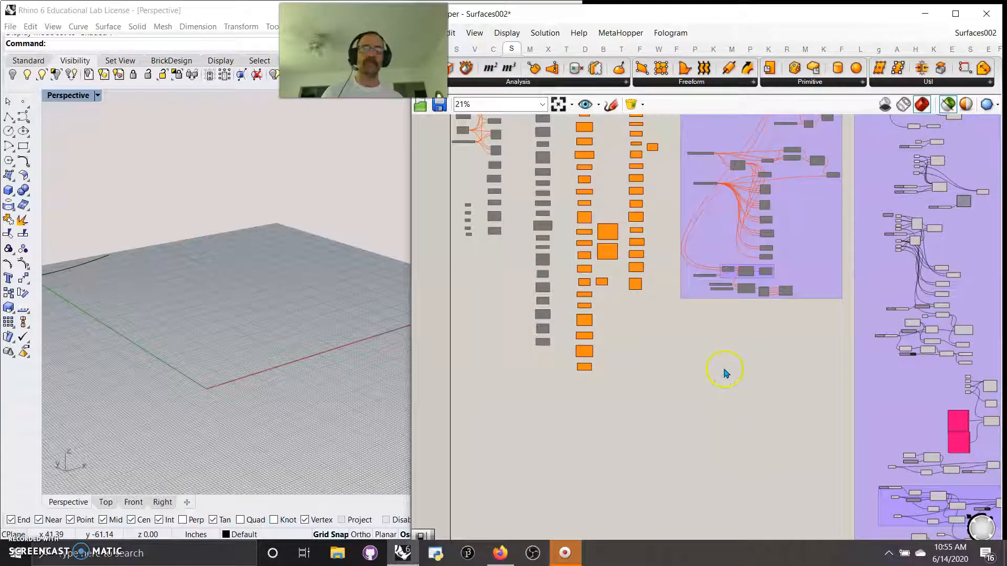
- Copy the first orange component column, including the two large blocks beside it, to the far side of the freeform group
scroll(725, 374, up, 4)
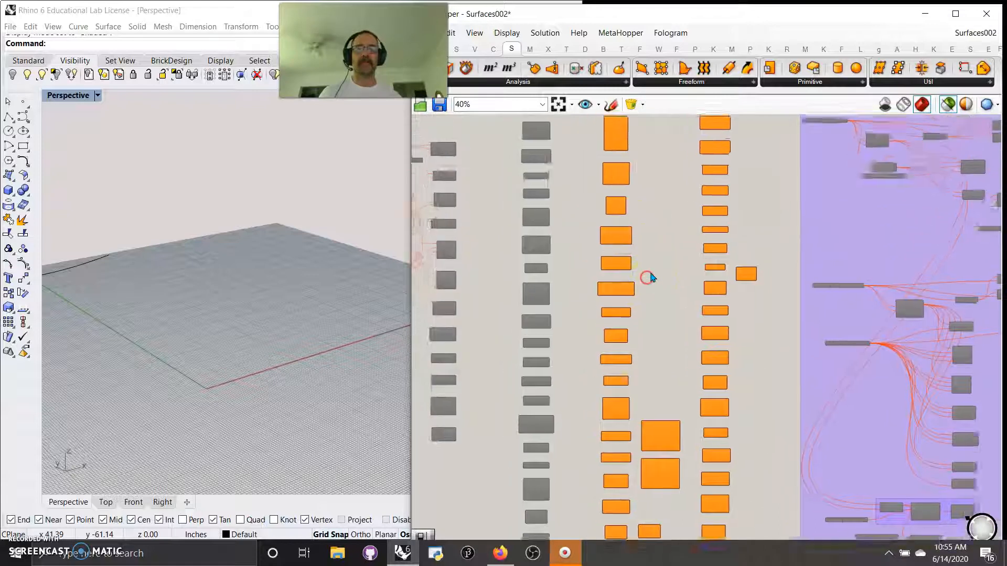
scroll(650, 278, down, 5)
drag(664, 442, 631, 212)
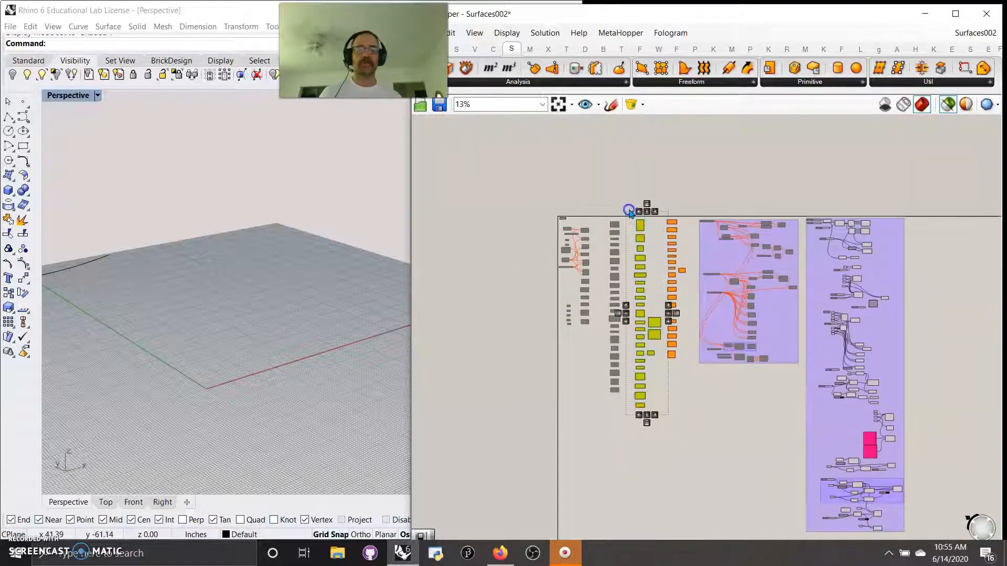
drag(655, 251, 927, 236)
click(721, 451)
right_drag(790, 383, 676, 366)
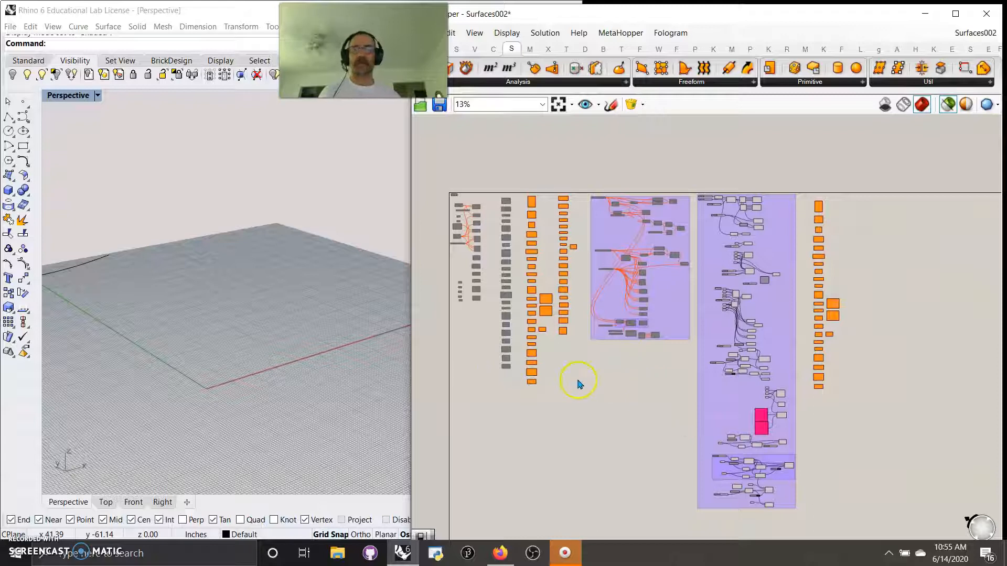